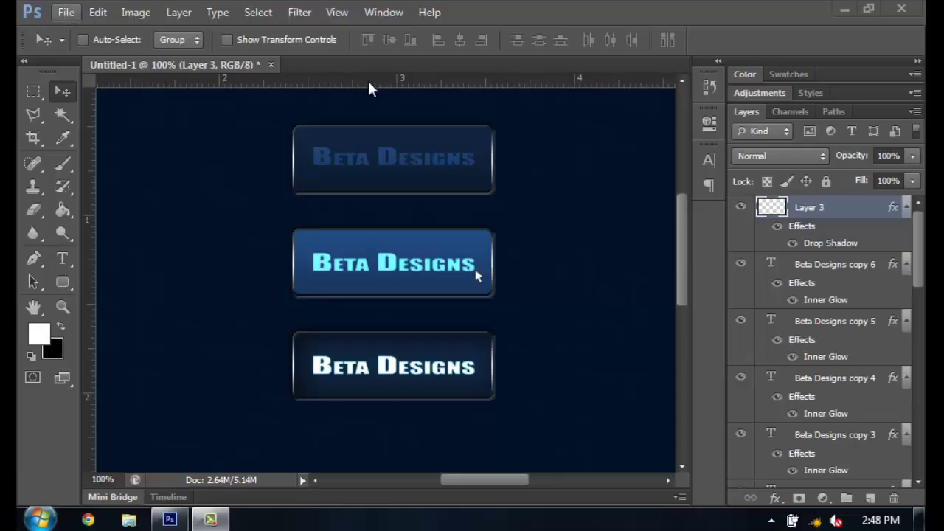
Create a new white document 1280 × 720 pixels at 200 pixels/inch.
click(684, 213)
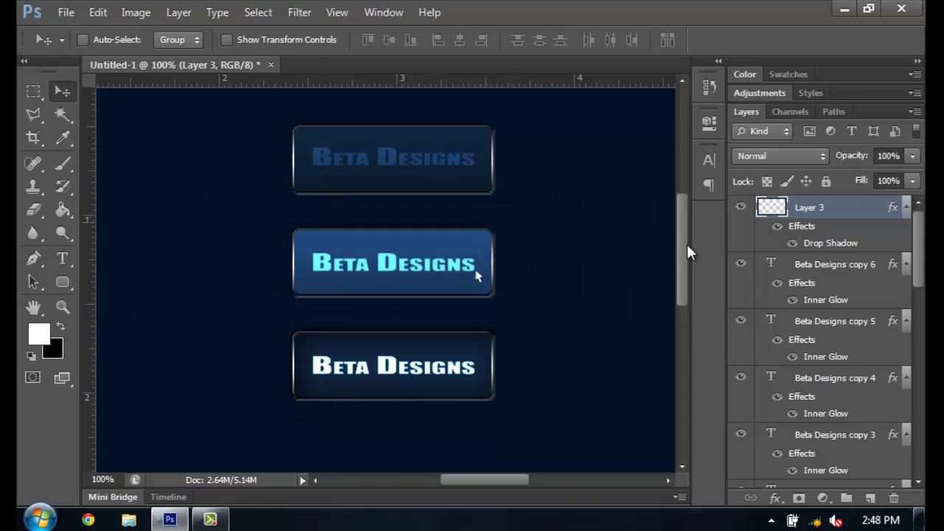
scroll(685, 239, up, 1)
scroll(689, 244, down, 1)
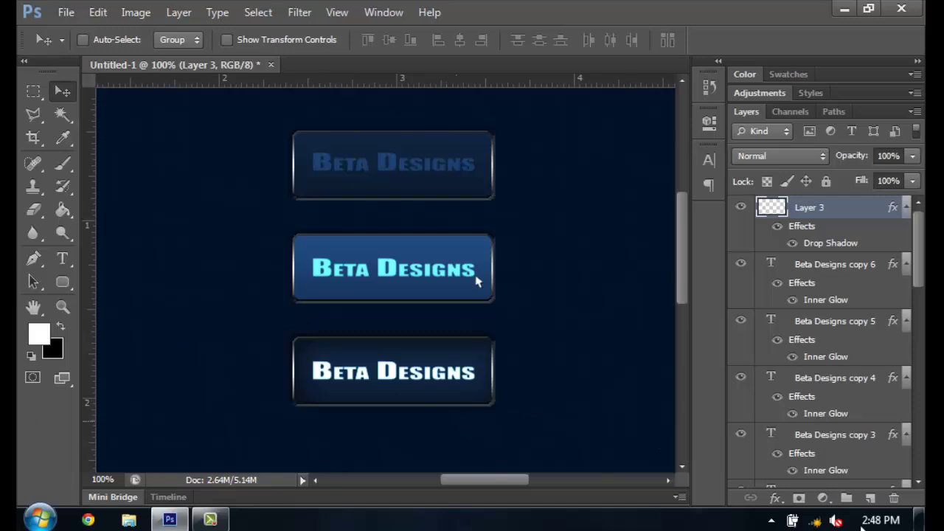
click(66, 14)
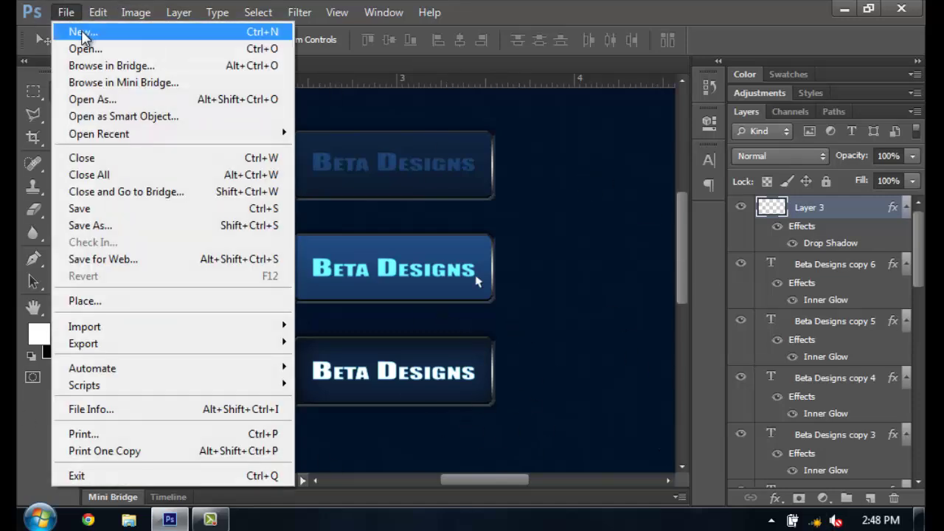
click(67, 13)
click(71, 16)
click(66, 14)
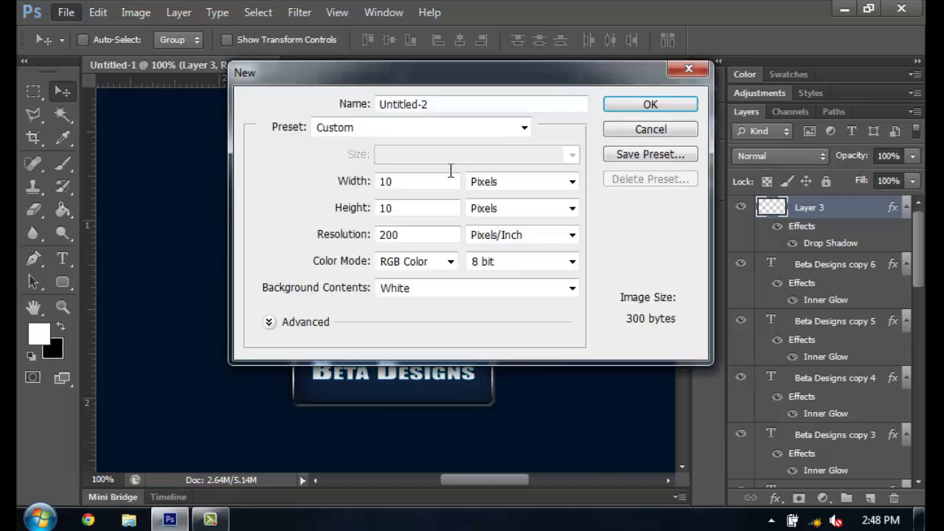
key(Tab)
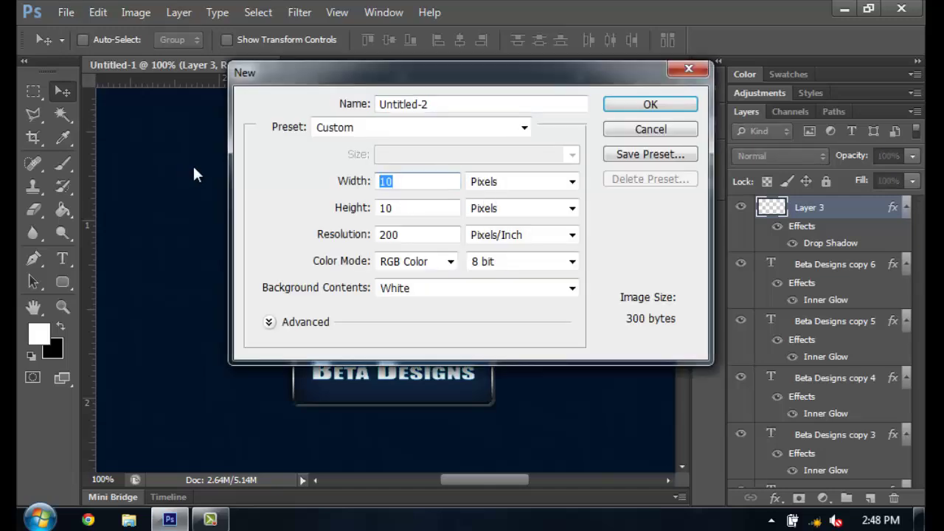
text(1280)
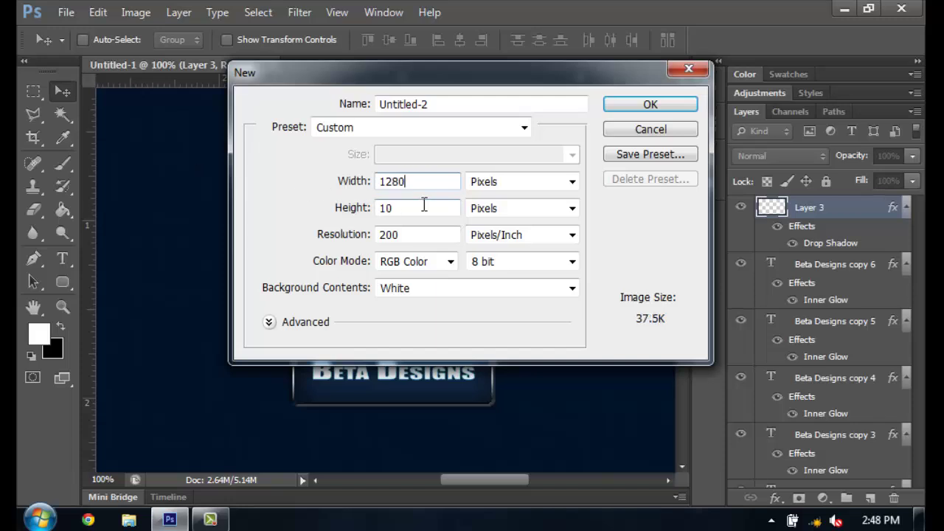
key(Tab)
text(720)
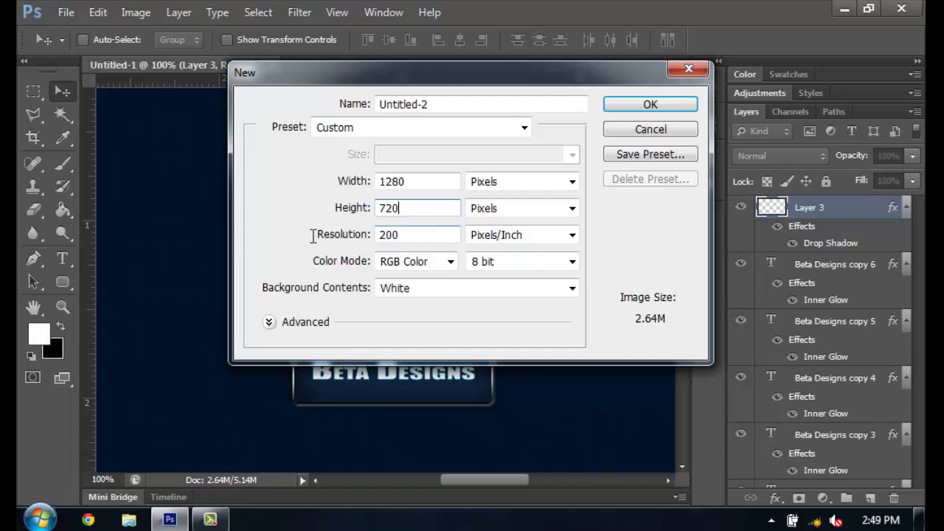
key(Tab)
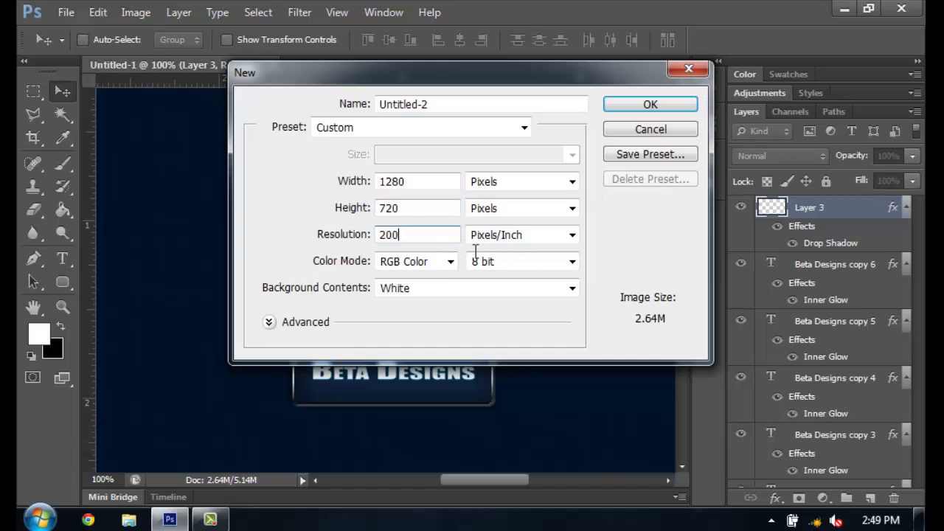
click(667, 105)
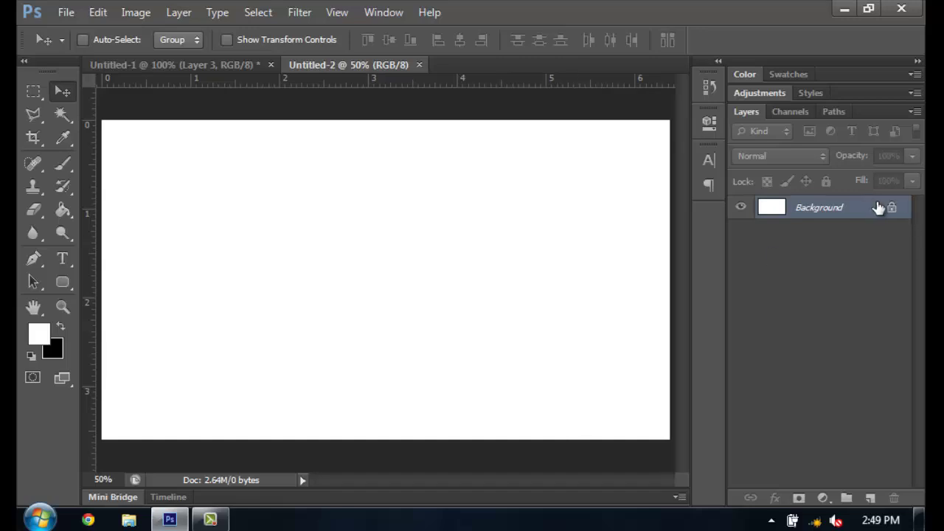
Convert the locked Background into an editable layer.
double_click(892, 210)
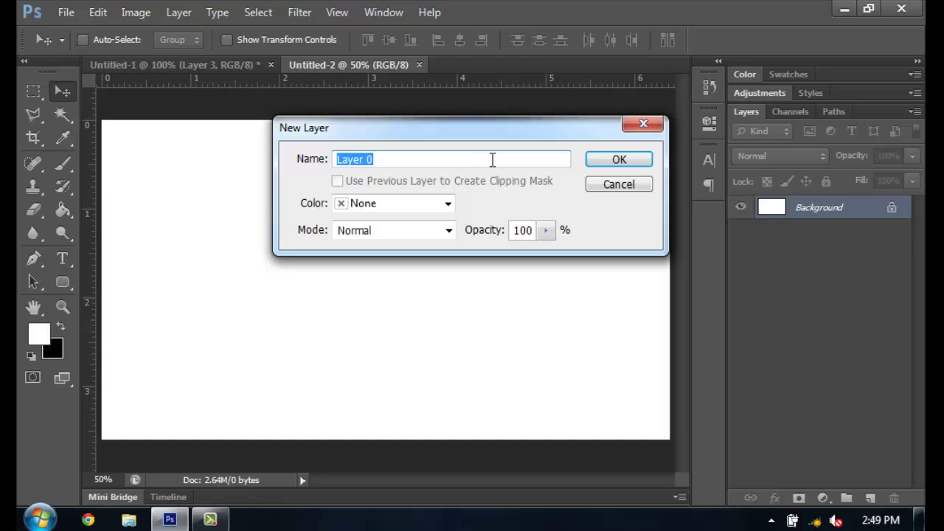
text(Background)
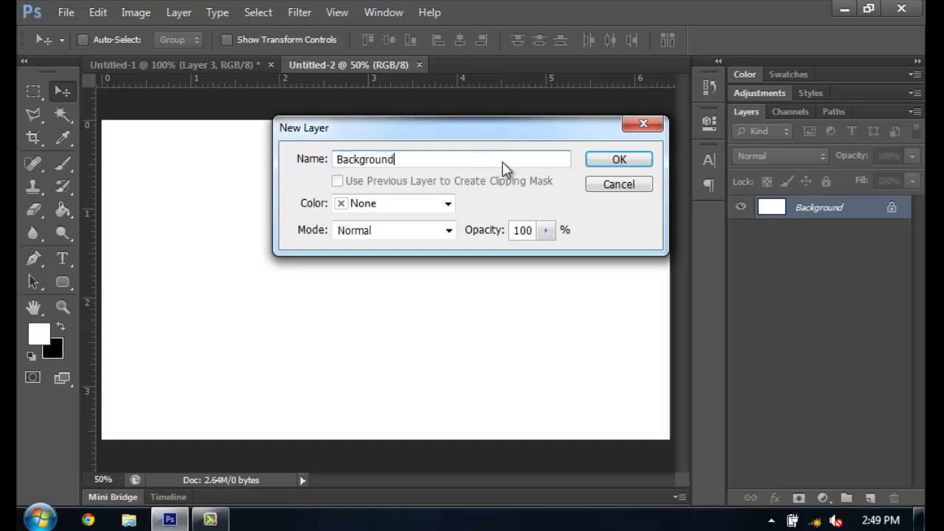
click(623, 166)
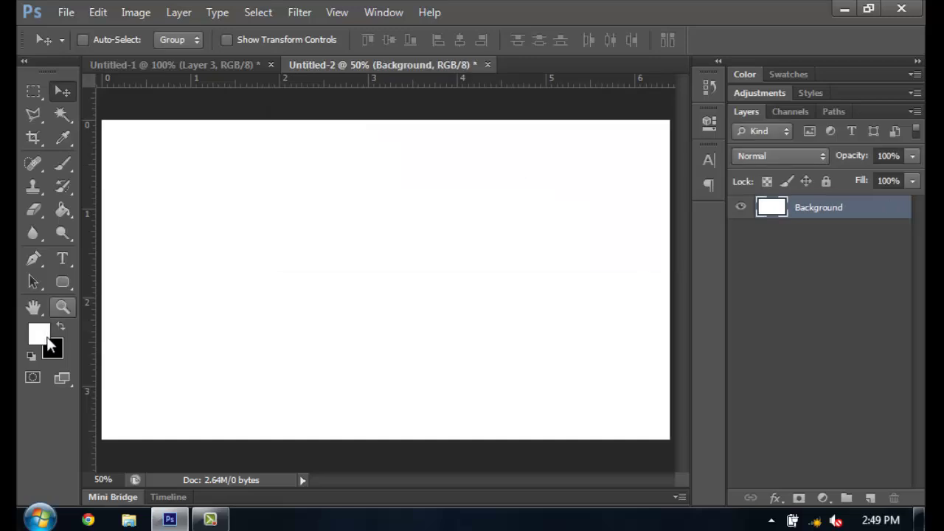
Set the foreground colour to a dark navy blue (#001636).
click(41, 339)
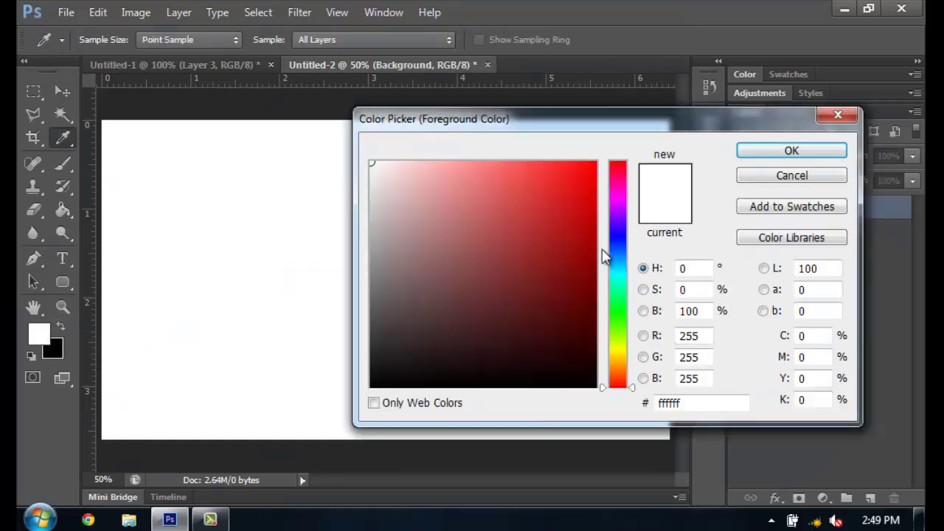
click(622, 234)
click(560, 276)
mouse_move(560, 276)
mouse_down()
mouse_move(569, 325)
mouse_move(617, 317)
mouse_up()
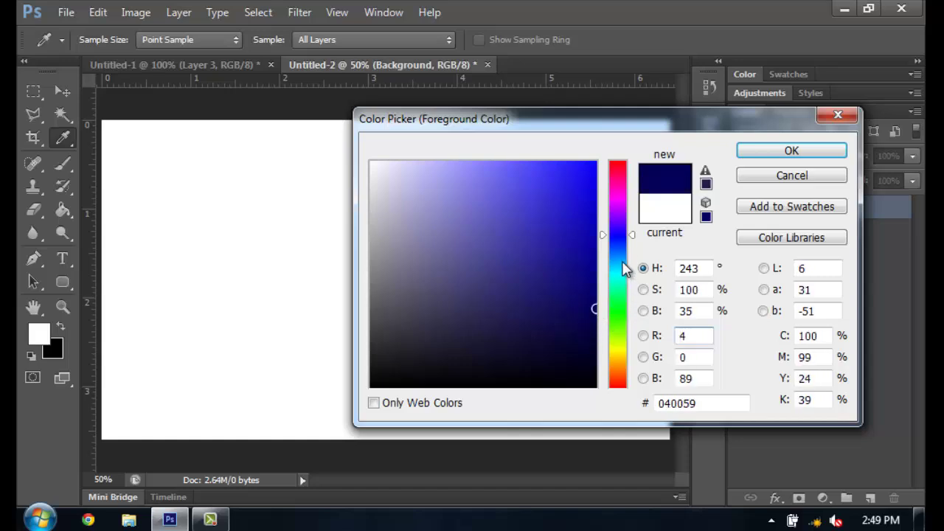
drag(625, 244, 625, 252)
mouse_move(589, 312)
mouse_down()
mouse_move(593, 347)
mouse_move(595, 339)
mouse_up()
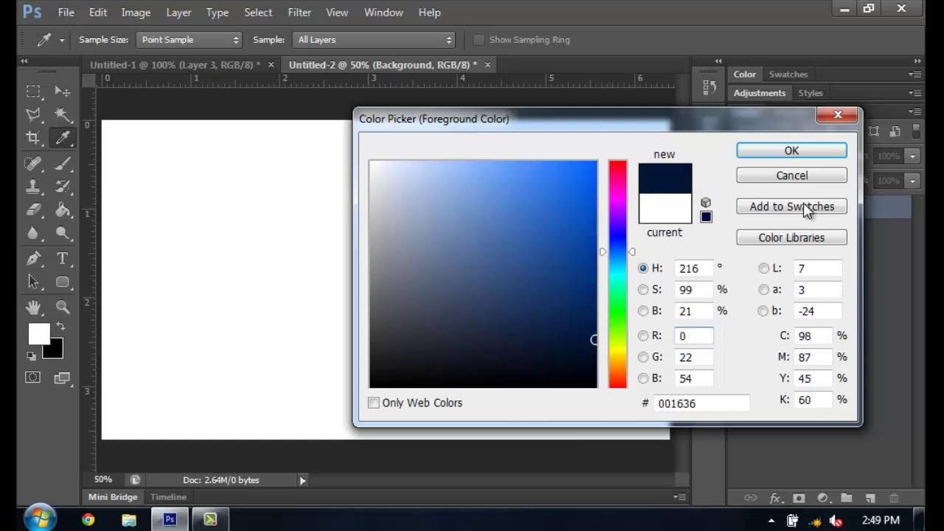
key(Return)
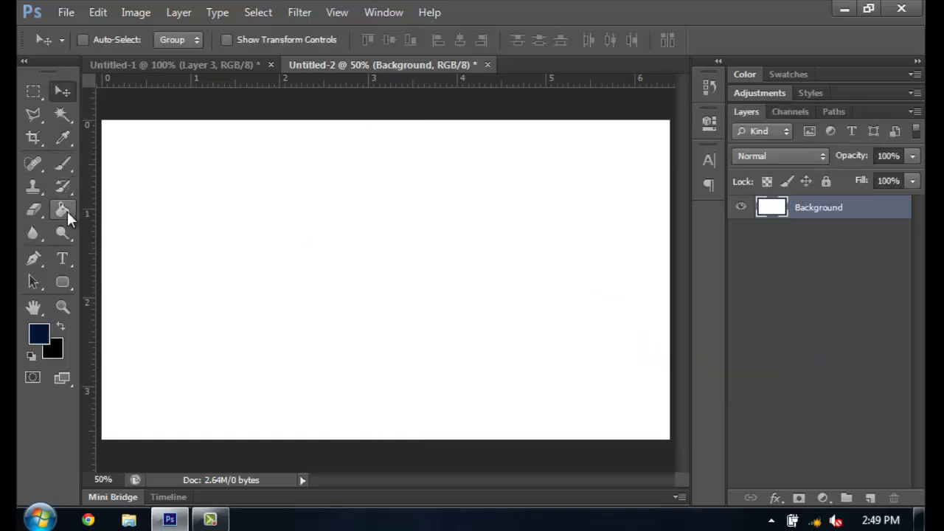
Fill the canvas with navy using the Paint Bucket and add an empty Layer 1.
click(65, 211)
click(464, 242)
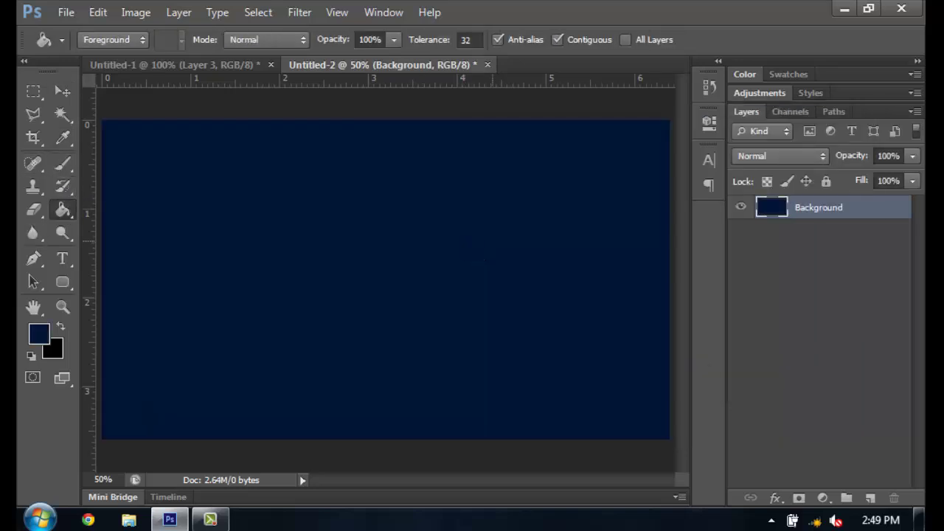
click(871, 499)
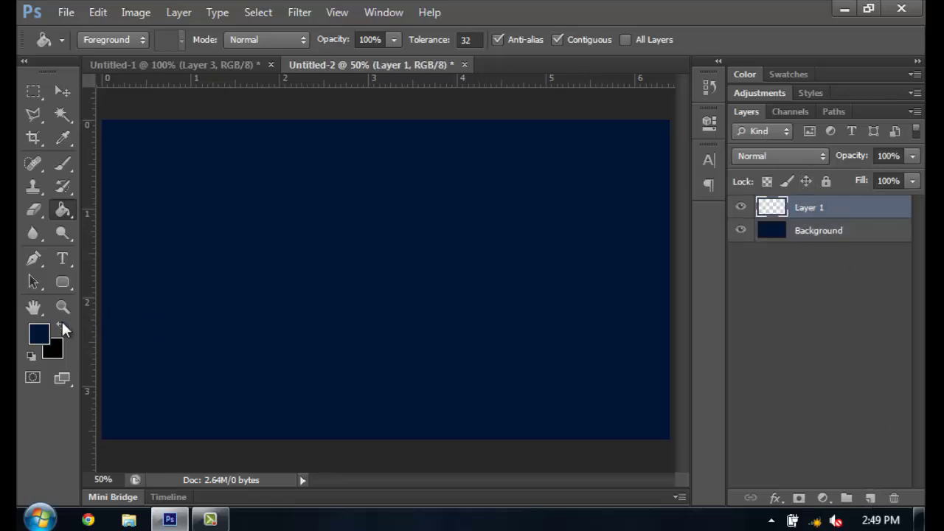
Fill Layer 1 with black, then apply Add Noise at 19%, Gaussian, Monochromatic.
key(d)
click(355, 253)
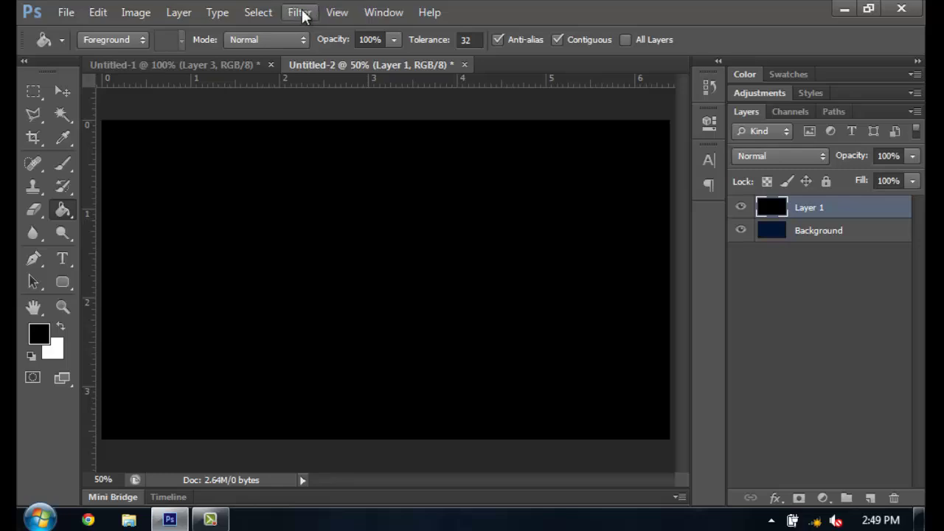
click(301, 13)
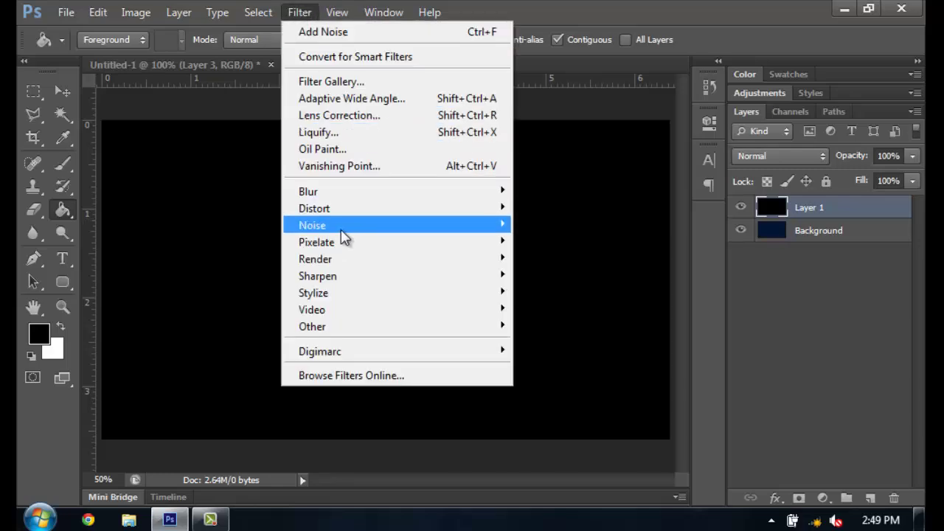
mouse_move(343, 226)
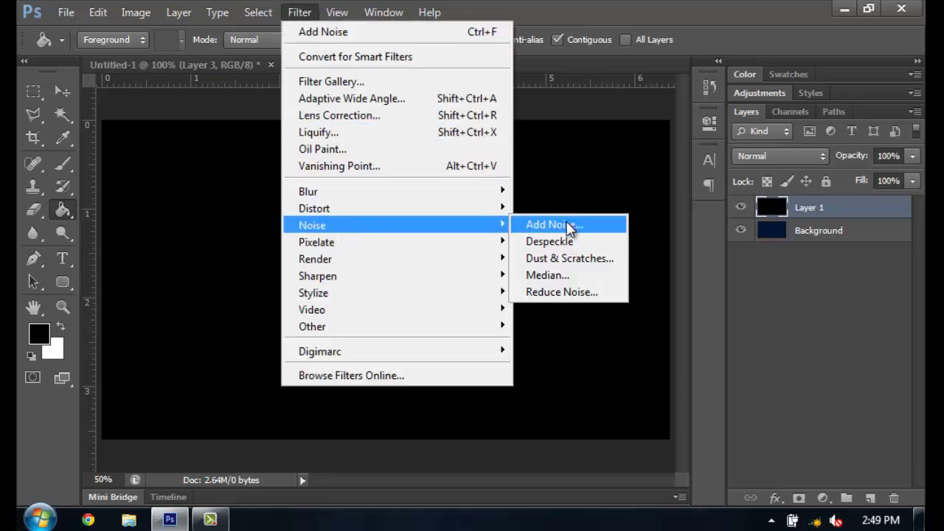
click(553, 225)
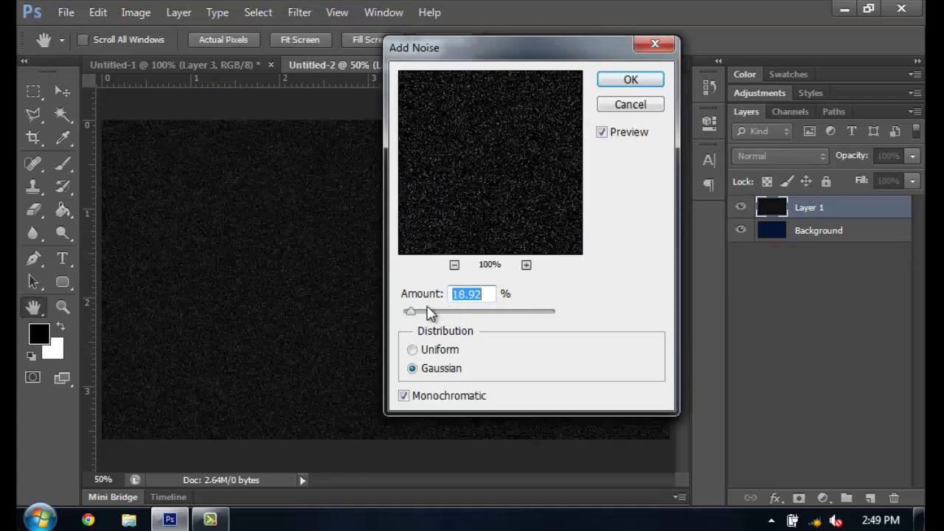
mouse_move(411, 312)
mouse_down()
mouse_move(524, 312)
mouse_move(411, 307)
mouse_up()
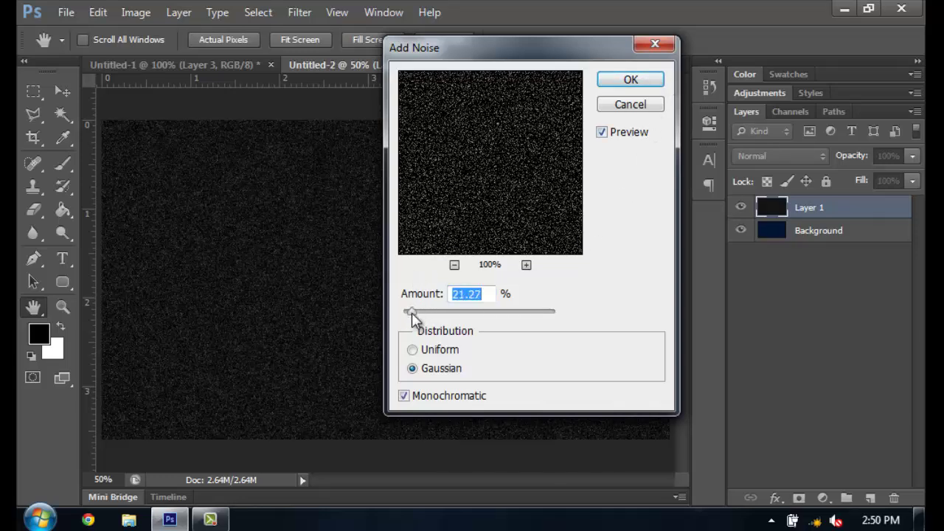
drag(407, 310, 408, 312)
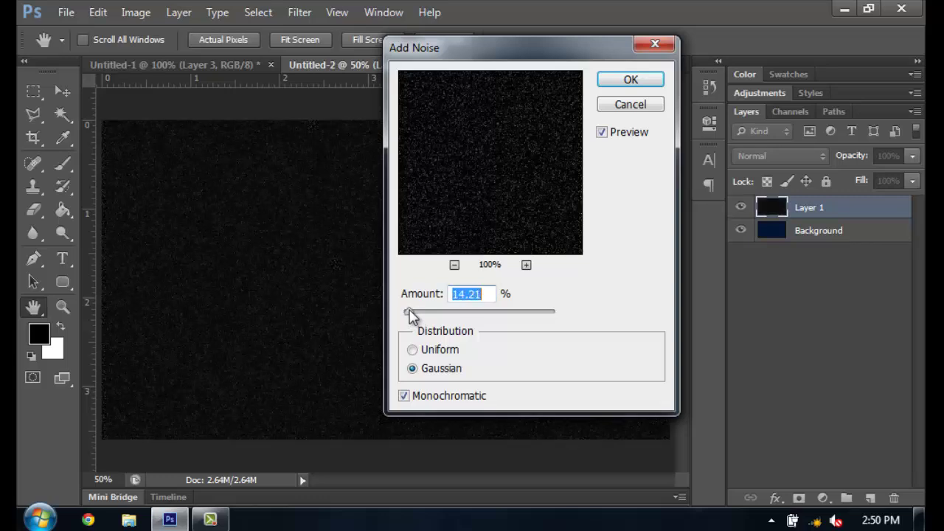
drag(411, 313, 410, 314)
text(19)
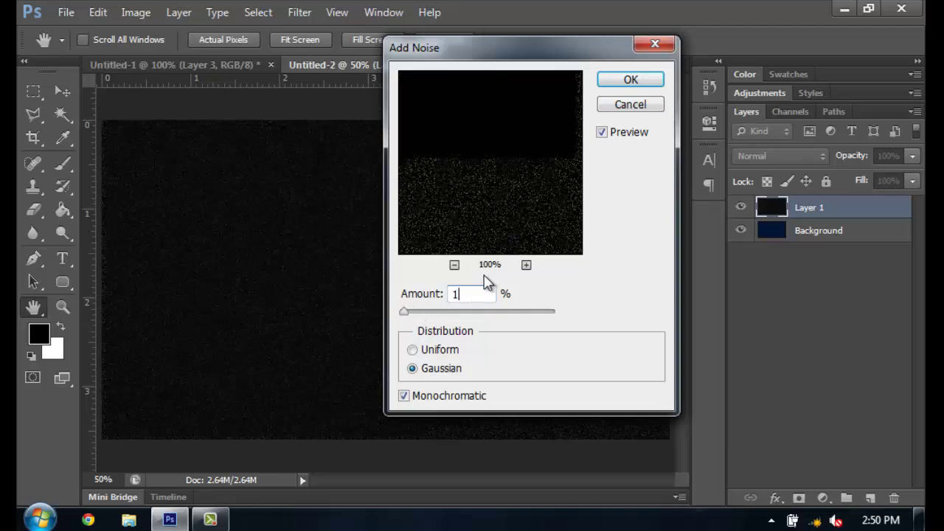
click(631, 80)
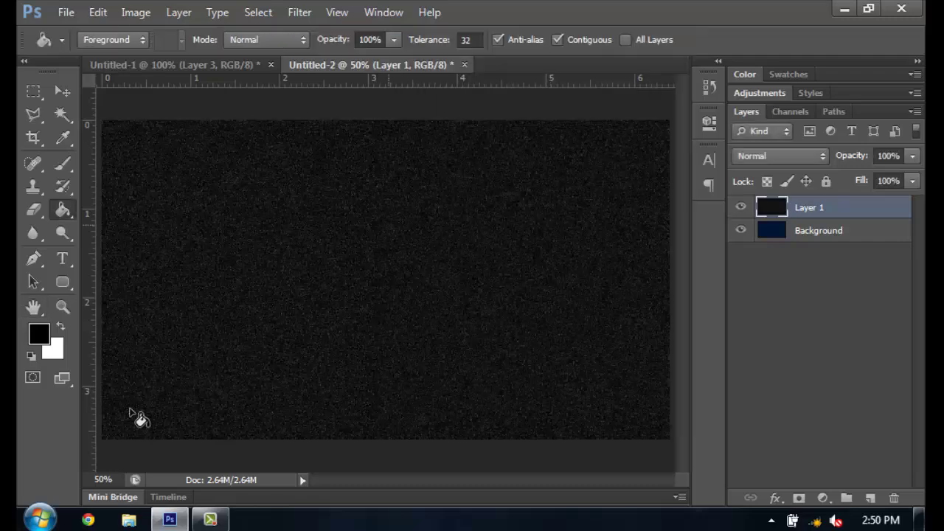
View the canvas at 100% and set Layer 1's blend mode to Overlay.
drag(117, 479, 77, 474)
text(100%)
key(Return)
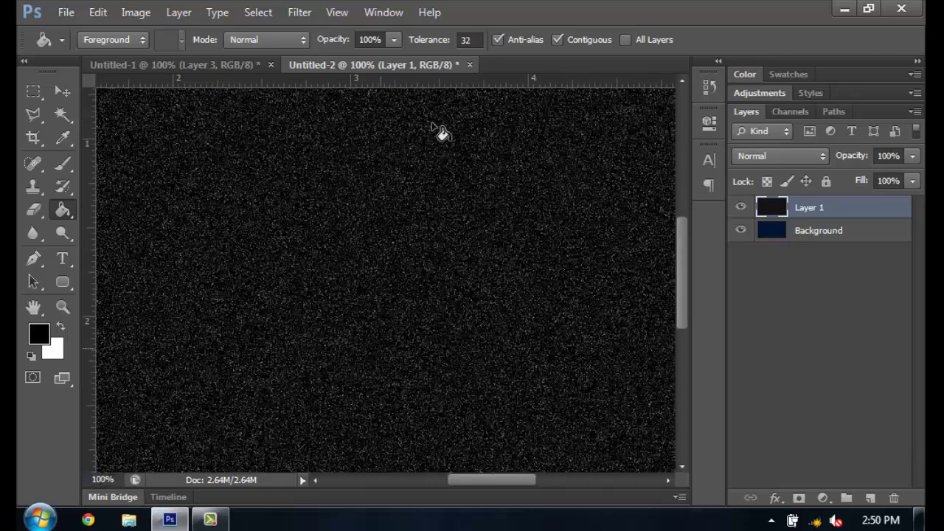
click(815, 158)
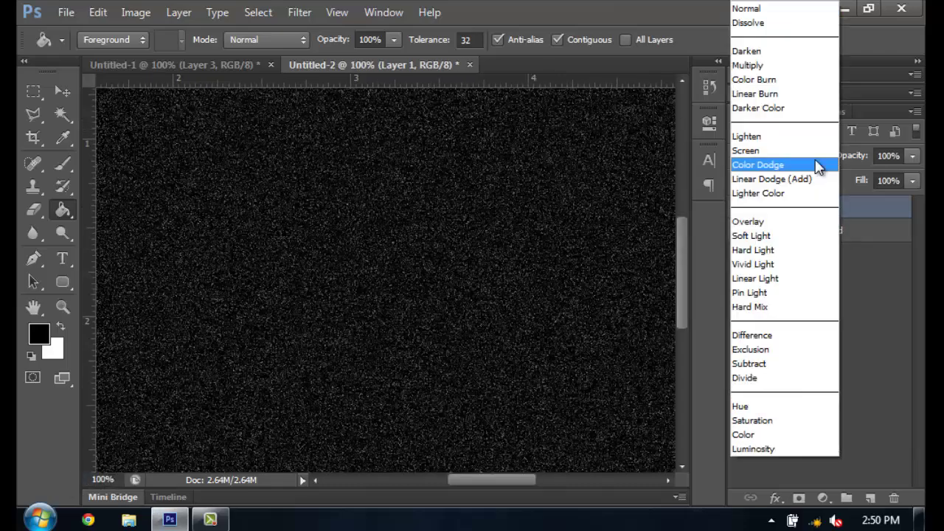
click(884, 214)
click(804, 155)
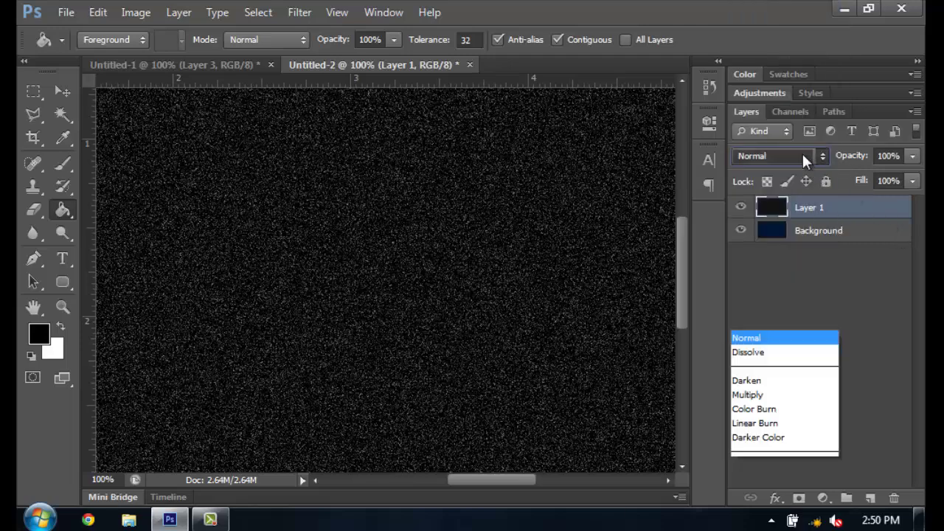
click(773, 225)
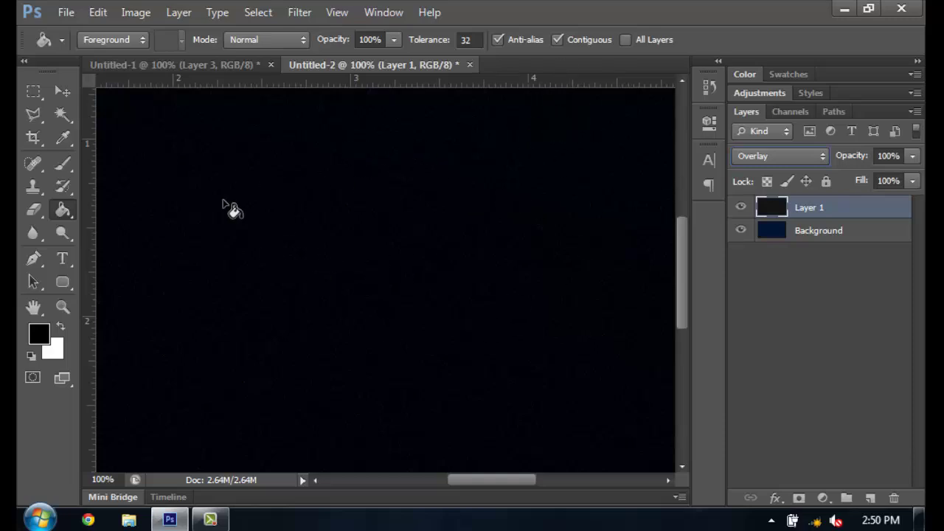
Lower Layer 1's opacity to 15%.
click(911, 155)
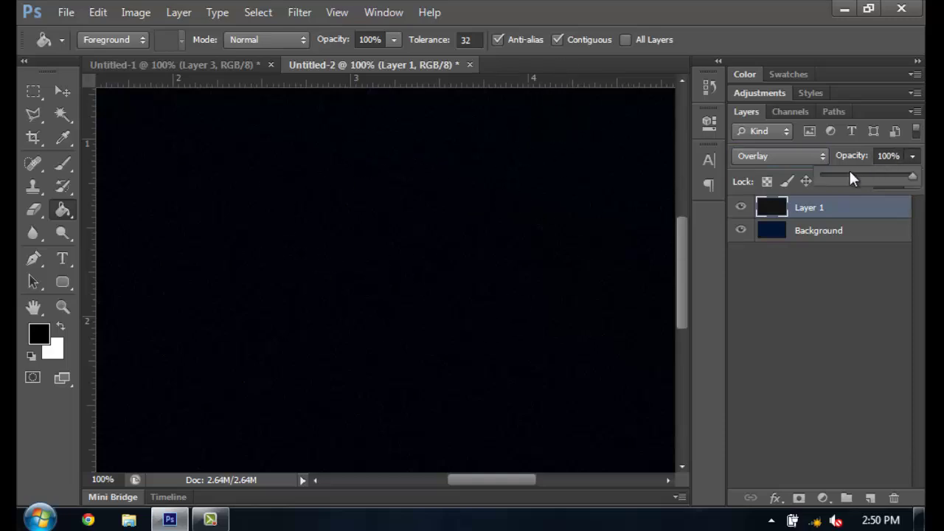
drag(846, 181, 841, 181)
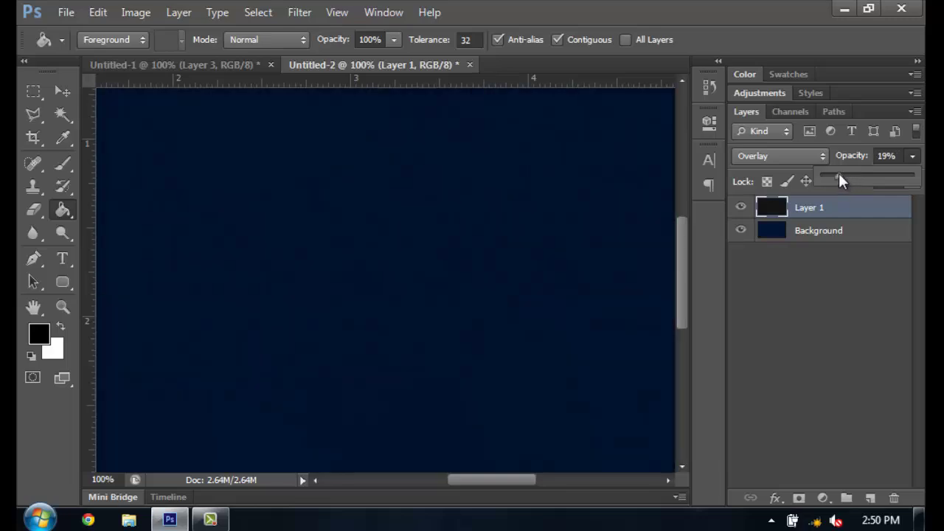
drag(838, 175, 836, 176)
scroll(489, 251, up, 5)
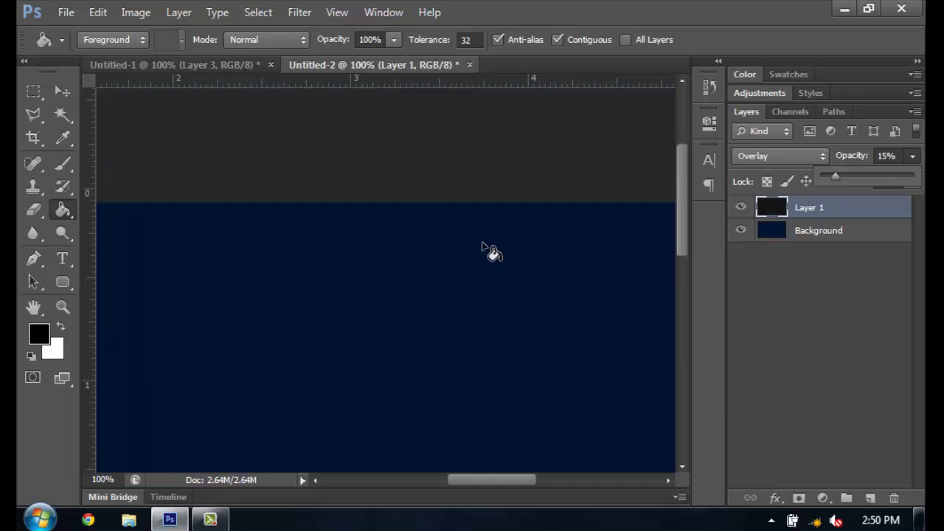
scroll(490, 251, down, 3)
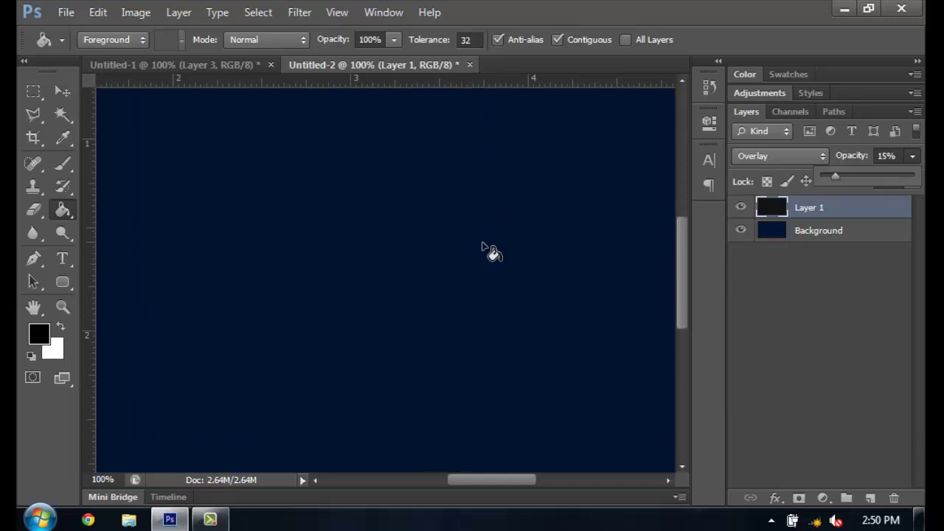
scroll(489, 251, down, 3)
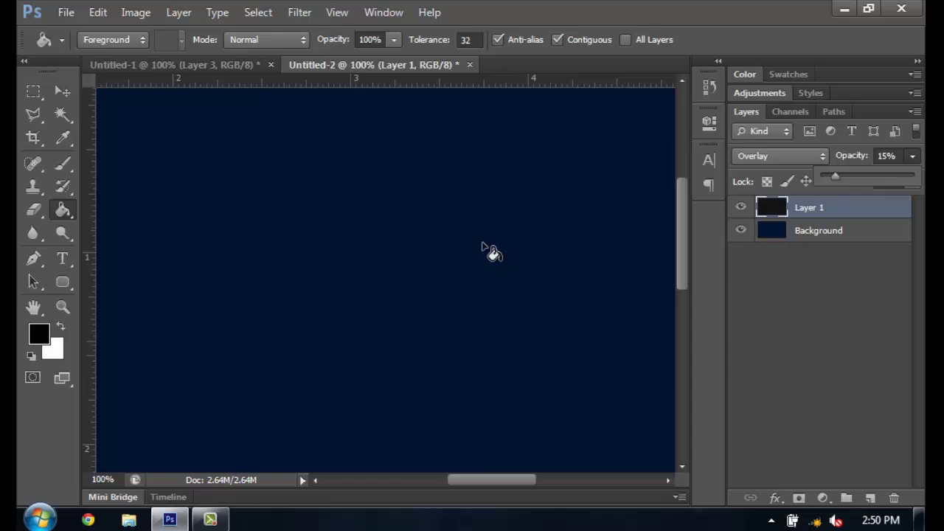
Create a new 10 × 10 pixel document.
click(68, 12)
click(69, 12)
key(Right)
click(68, 13)
click(79, 33)
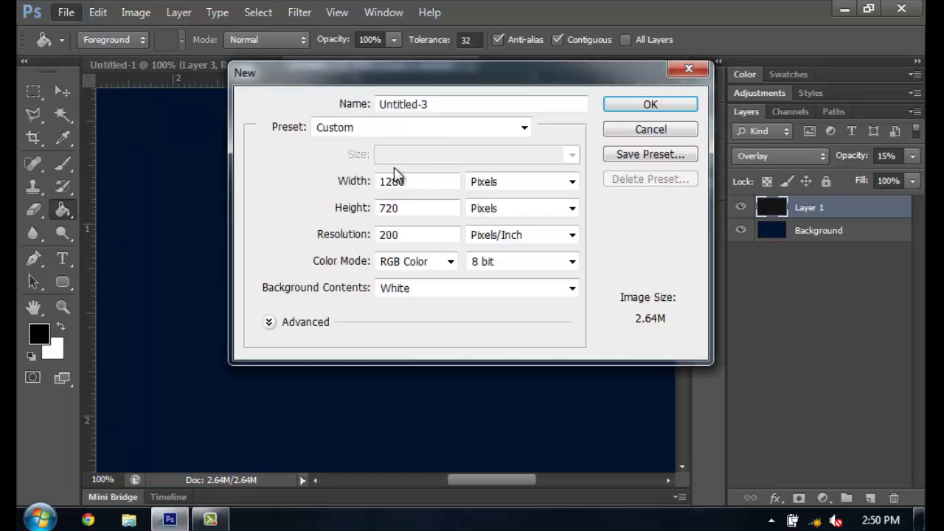
key(Tab)
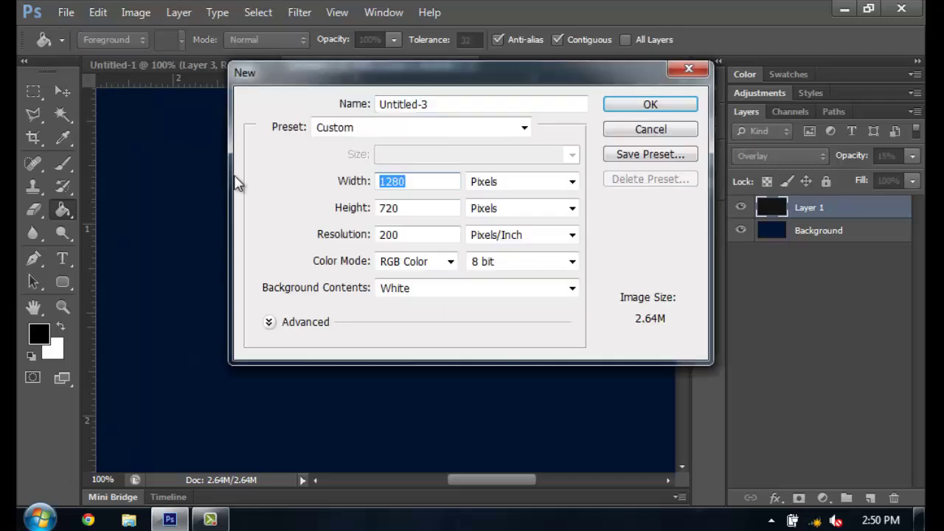
text(10)
key(Tab)
text(10)
click(650, 105)
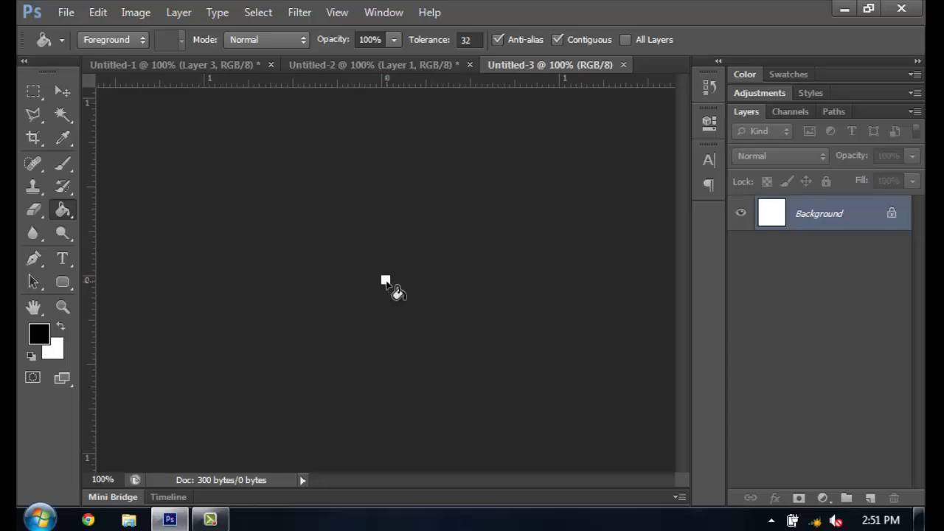
Select the Brush tool with a 1 px tip.
scroll(386, 283, up, 6)
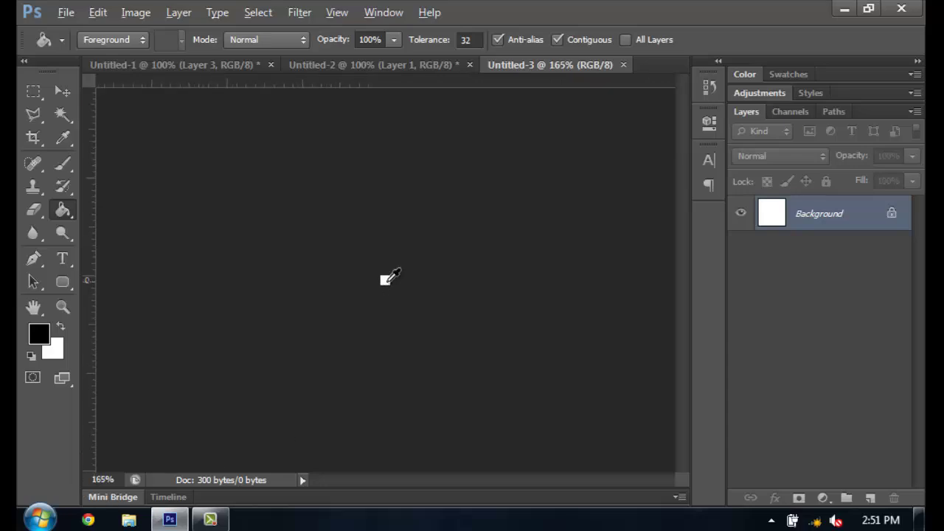
click(67, 167)
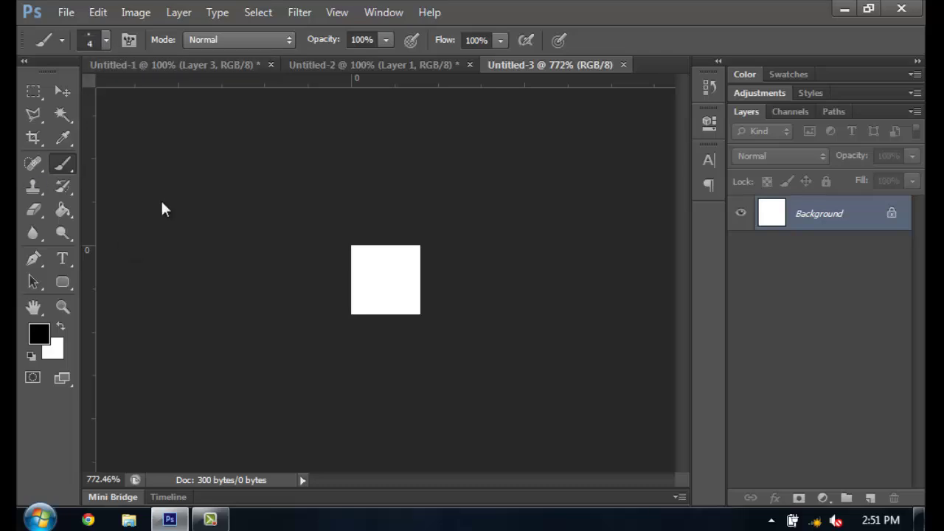
click(106, 41)
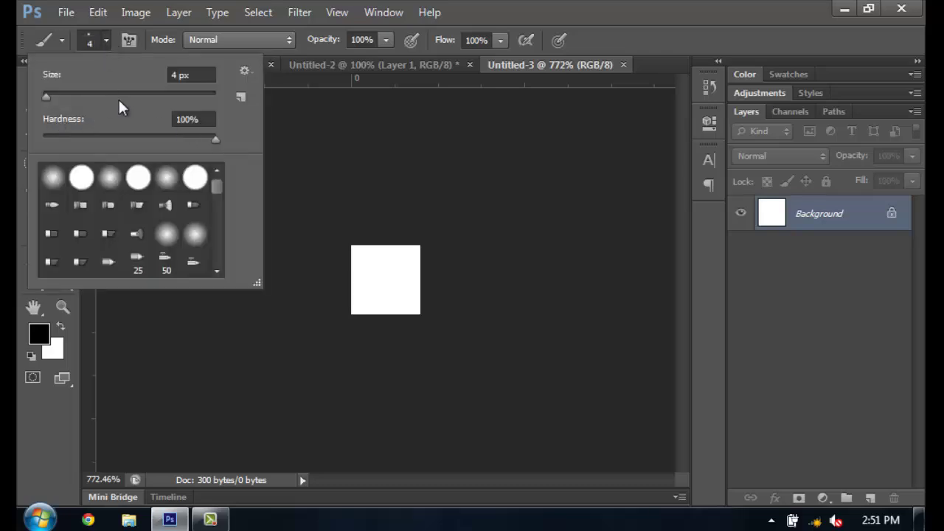
drag(46, 96, 17, 85)
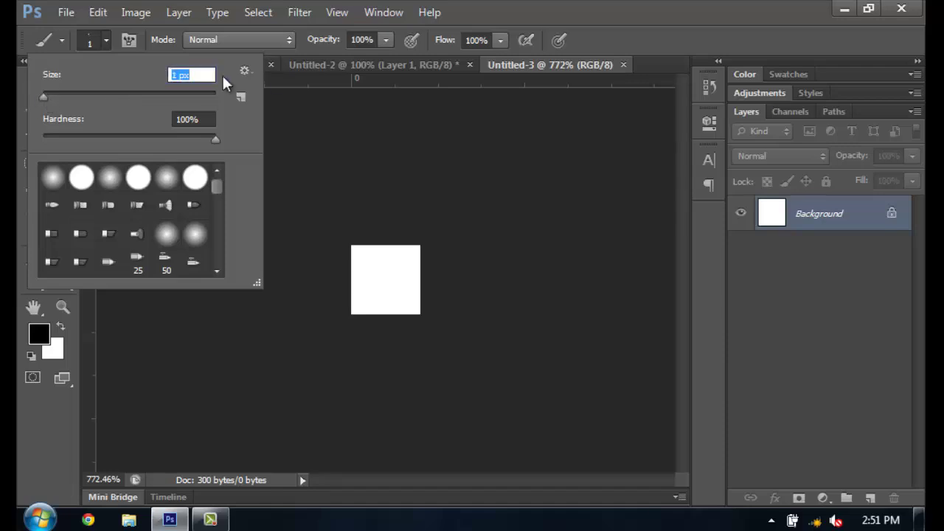
key(Return)
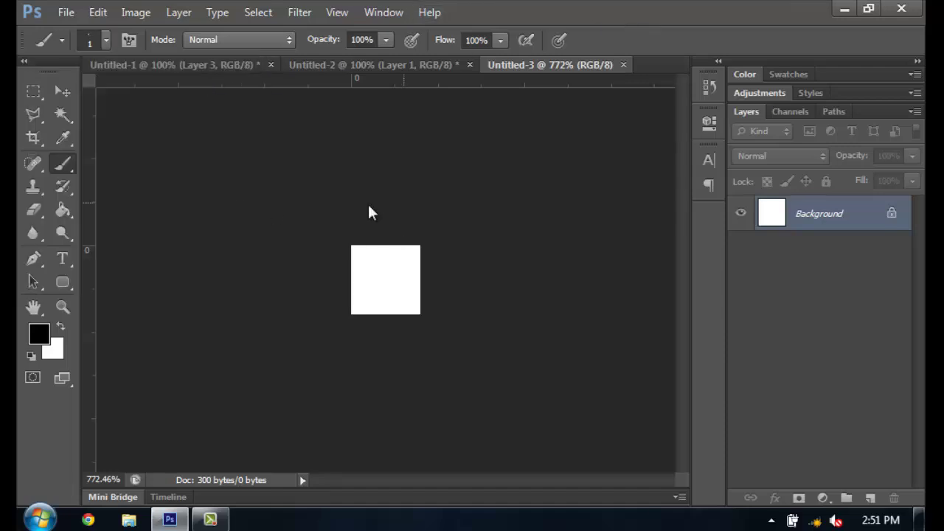
Add a transparent Layer 1, hide the white Background, and keep rulers visible.
scroll(310, 253, up, 2)
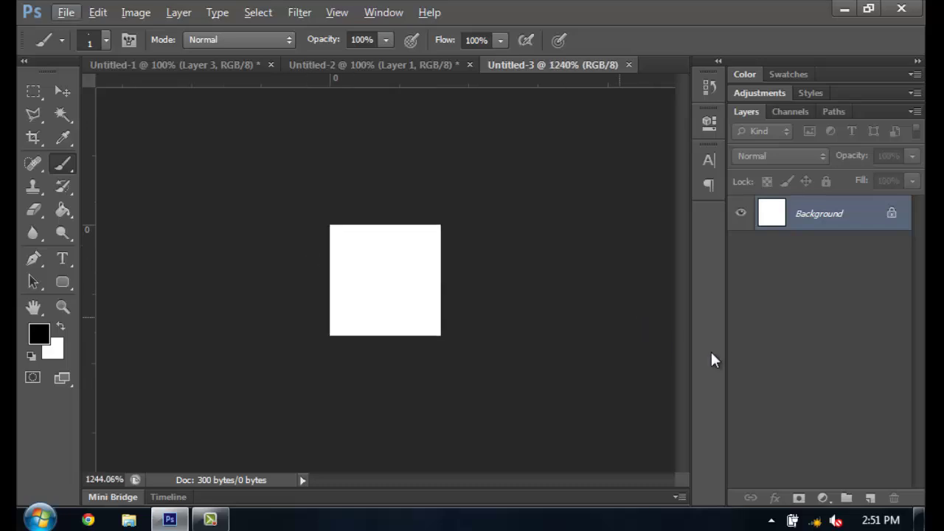
click(871, 500)
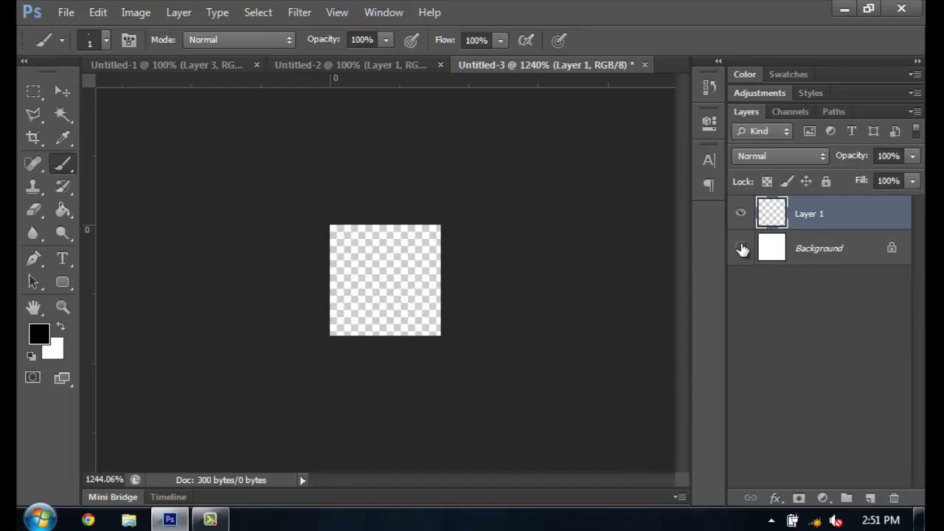
click(904, 258)
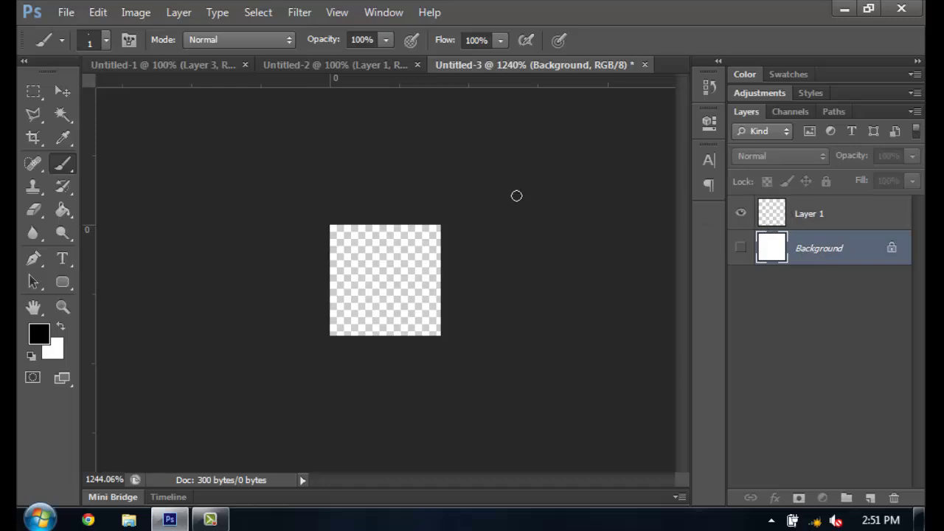
key(alt+bracketright)
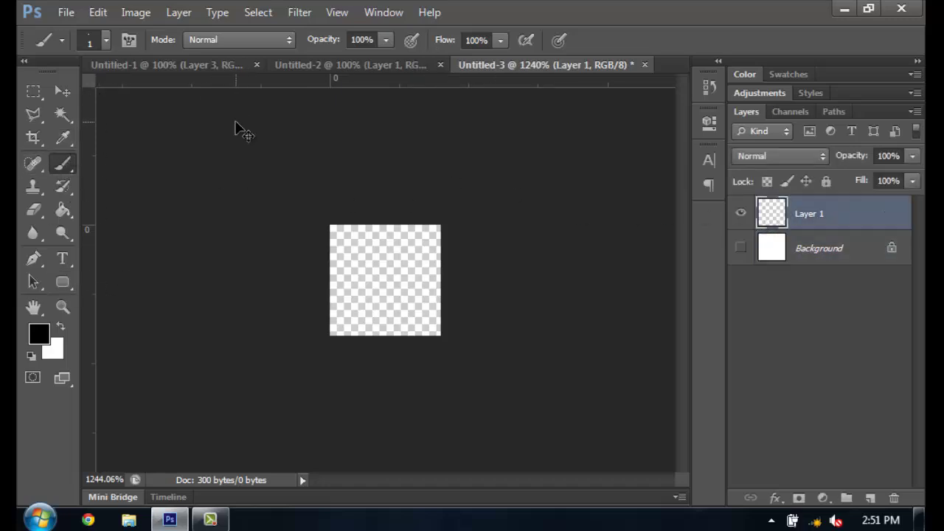
key(ctrl+r)
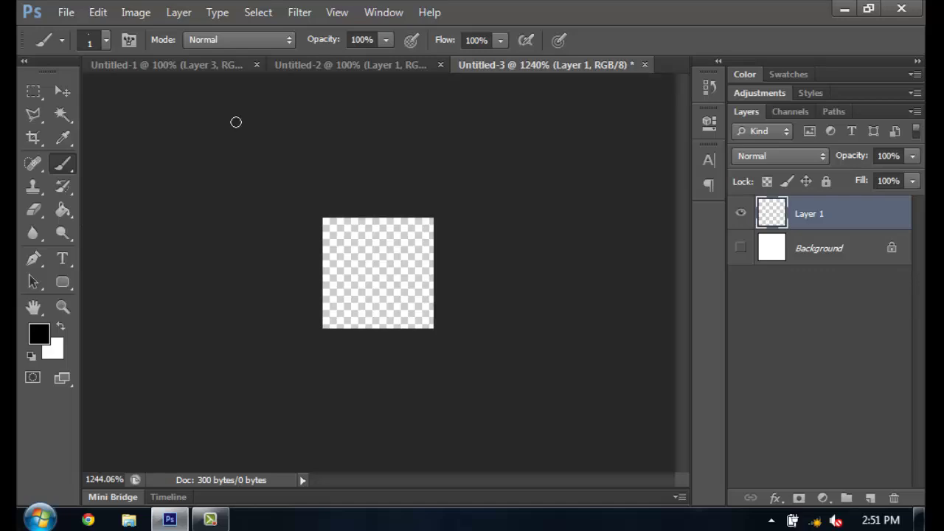
key(ctrl+r)
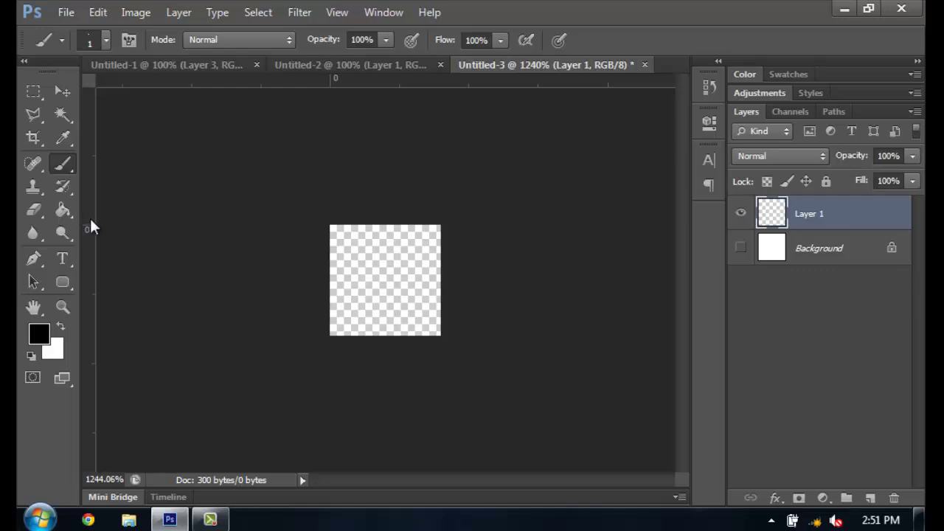
Place centre guides and paint solid black vertical and horizontal bars along them.
drag(88, 221, 382, 247)
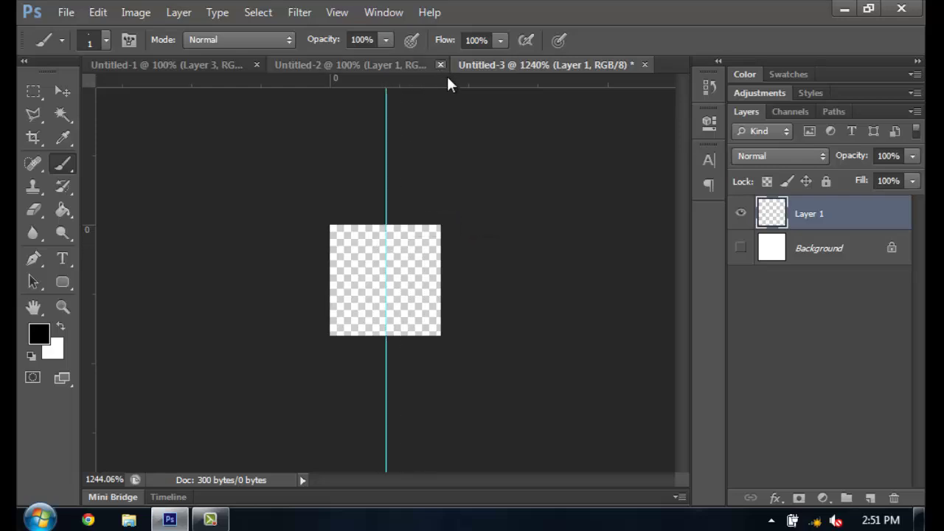
drag(446, 77, 445, 280)
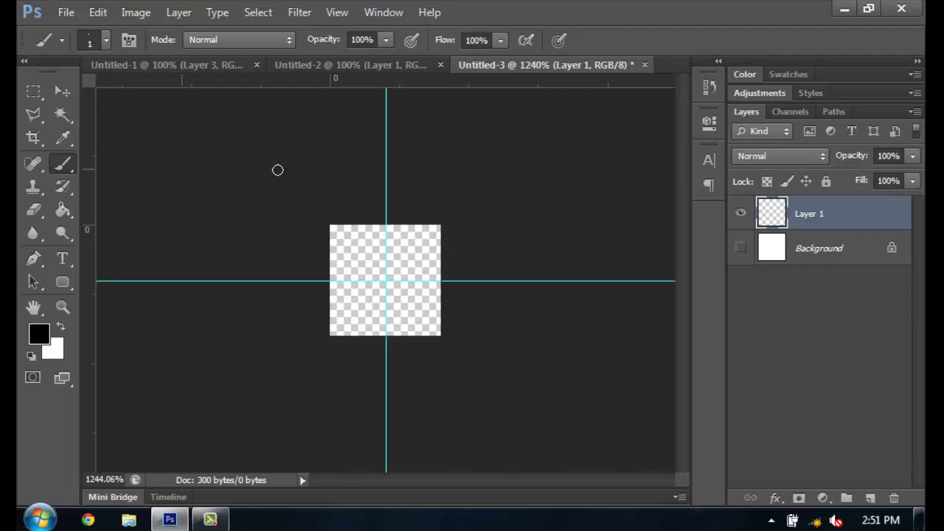
scroll(402, 239, up, 3)
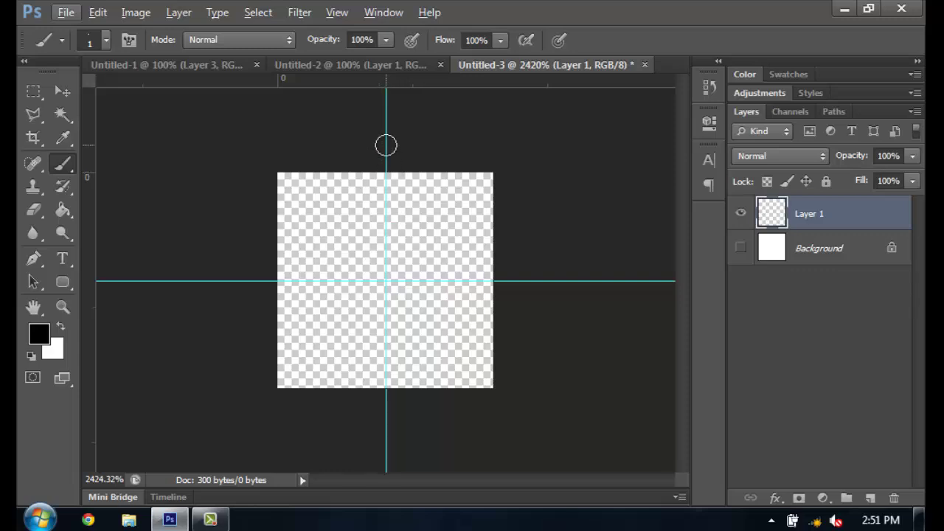
drag(385, 145, 384, 405)
drag(388, 97, 386, 425)
mouse_move(368, 209)
mouse_down()
mouse_move(381, 467)
mouse_move(399, 453)
mouse_move(394, 158)
mouse_move(368, 188)
mouse_move(381, 74)
mouse_move(369, 376)
mouse_move(371, 245)
mouse_move(388, 134)
mouse_move(386, 257)
mouse_move(386, 37)
mouse_move(392, 312)
mouse_move(393, 125)
mouse_up()
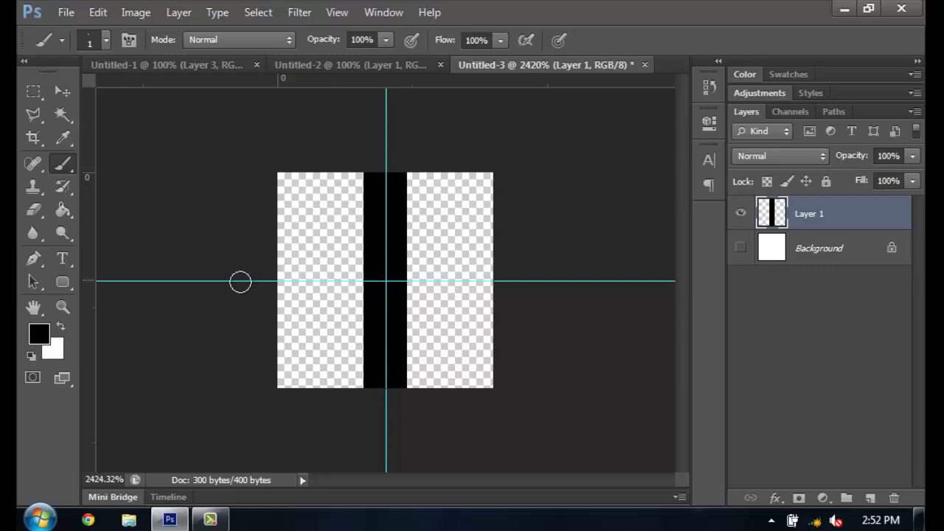
mouse_move(227, 282)
mouse_down()
mouse_move(544, 297)
mouse_move(293, 284)
mouse_move(123, 258)
mouse_move(599, 284)
mouse_move(110, 246)
mouse_move(646, 302)
mouse_up()
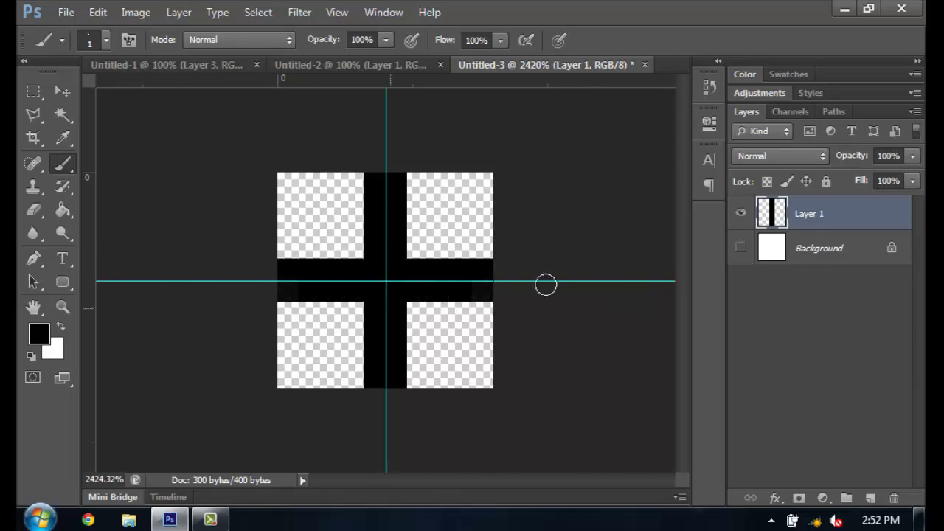
drag(381, 276, 416, 281)
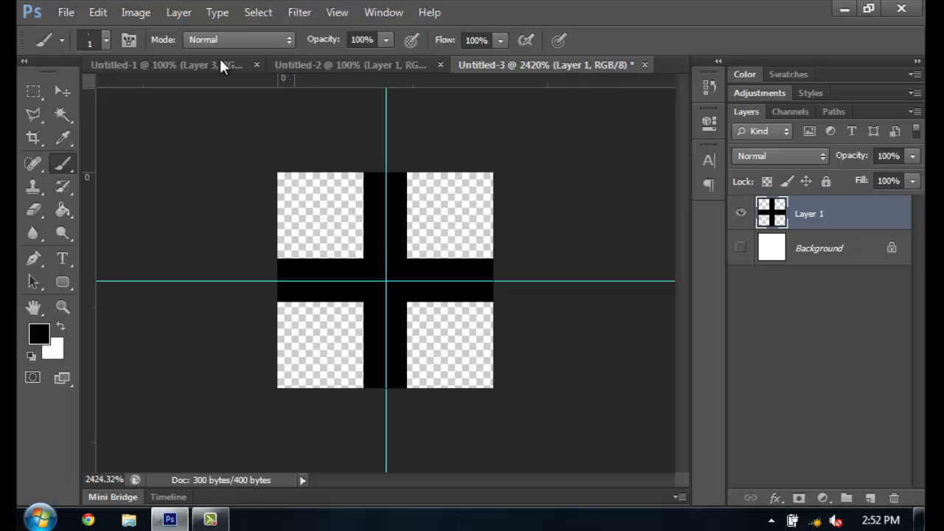
Save the black cross as a new pattern with Define Pattern.
click(106, 11)
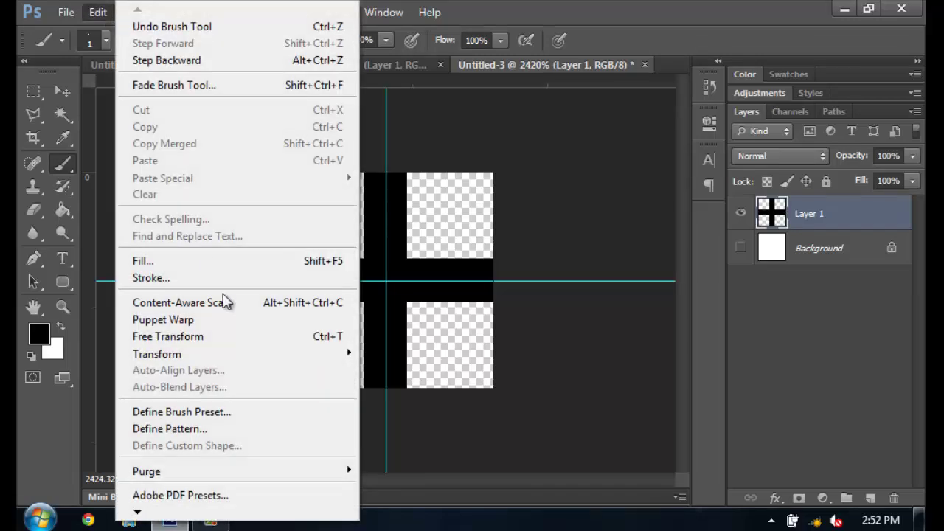
click(184, 428)
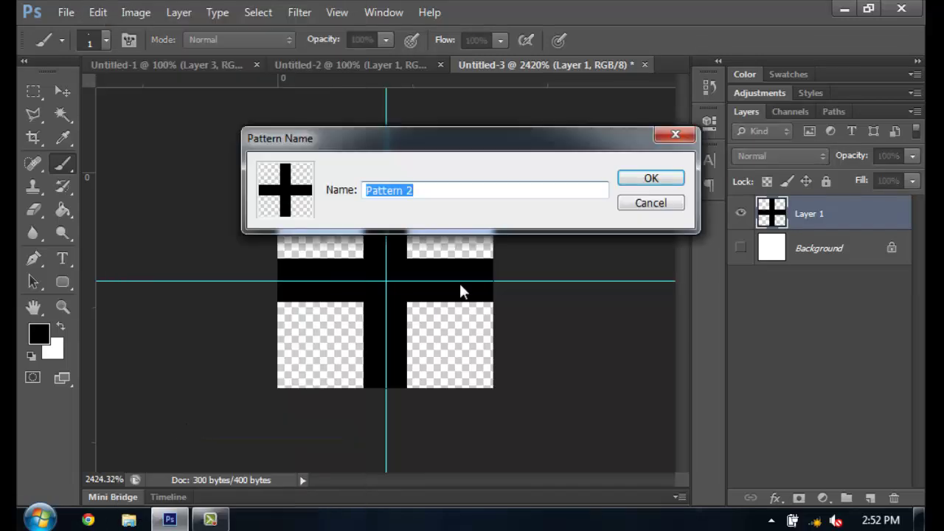
click(651, 180)
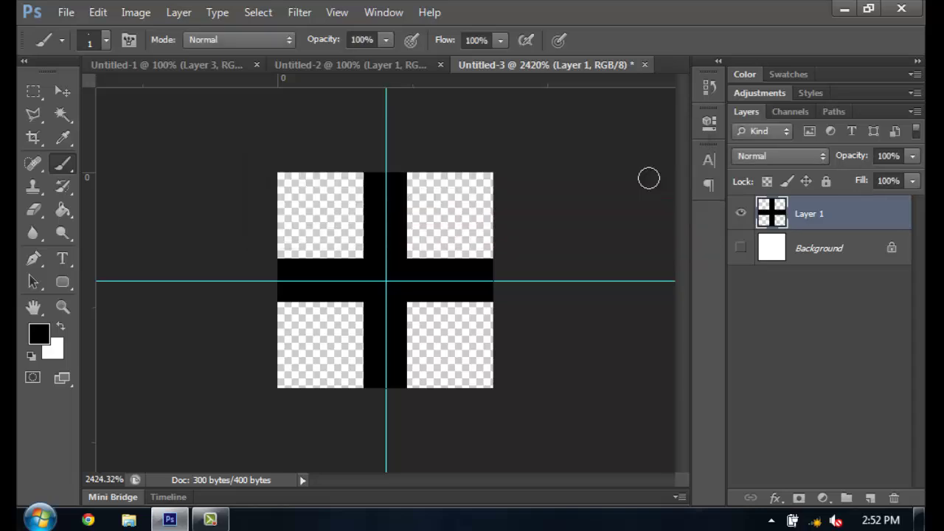
Return to Untitled-2 and open the Background layer's Layer Style settings.
click(350, 63)
scroll(603, 163, down, 2)
click(849, 235)
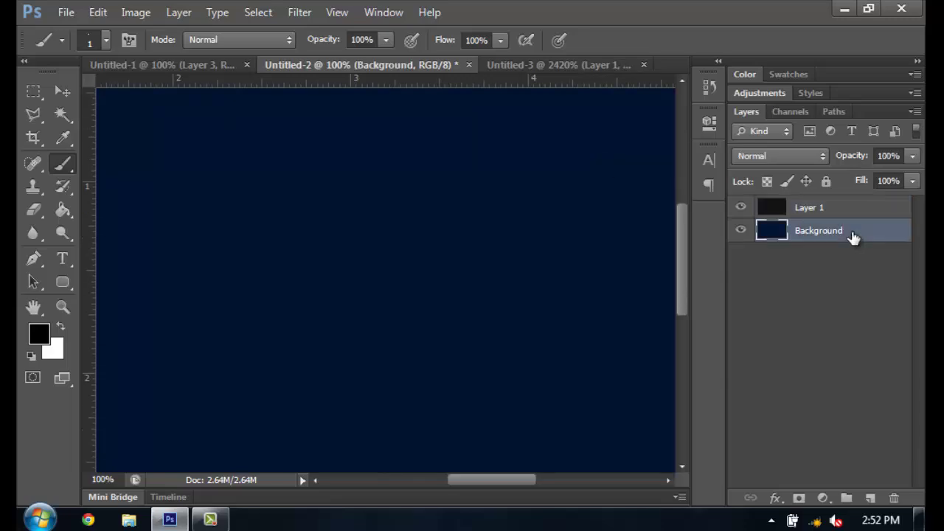
double_click(853, 236)
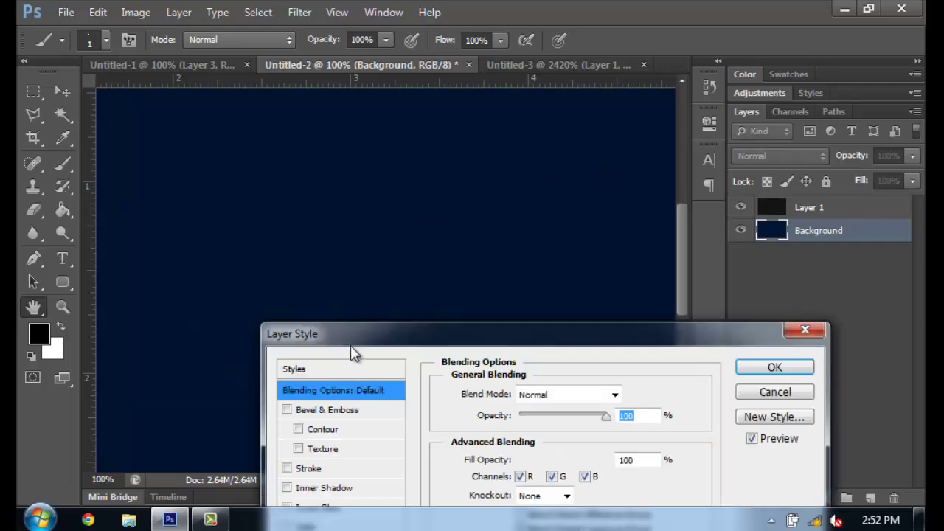
drag(368, 345, 518, 132)
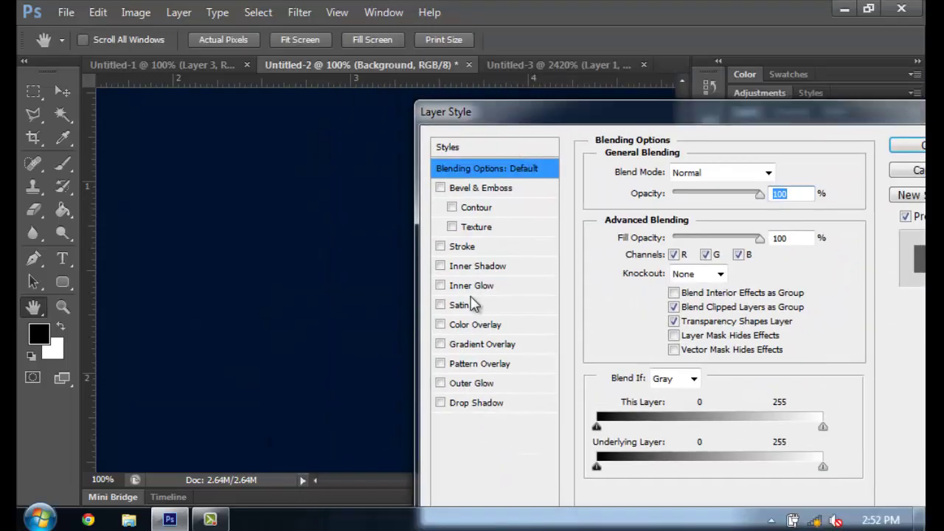
Add a plus-sign Pattern Overlay at 33% scale and 12% opacity.
click(467, 366)
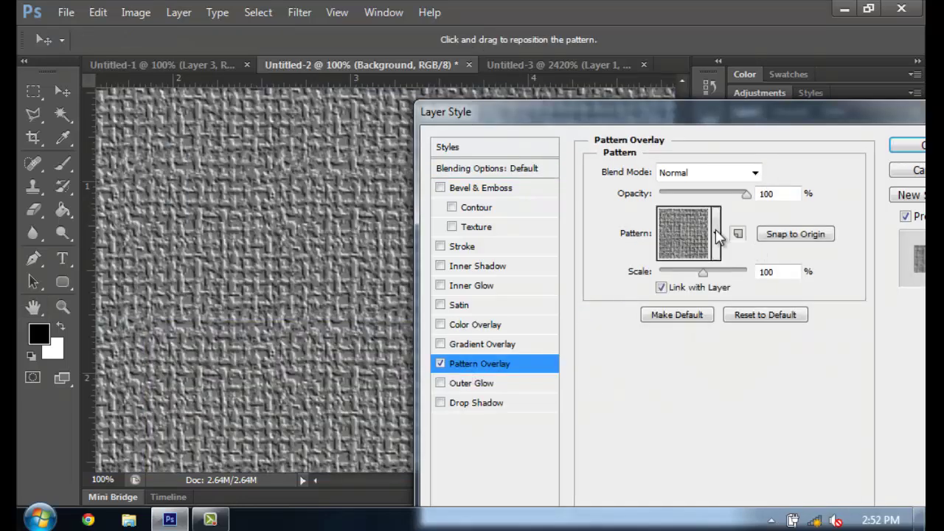
click(716, 233)
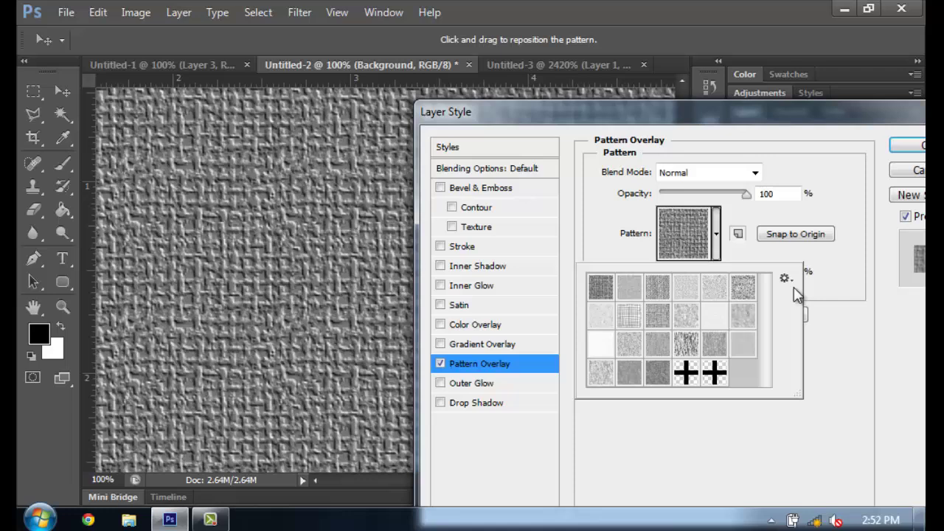
click(714, 374)
click(856, 379)
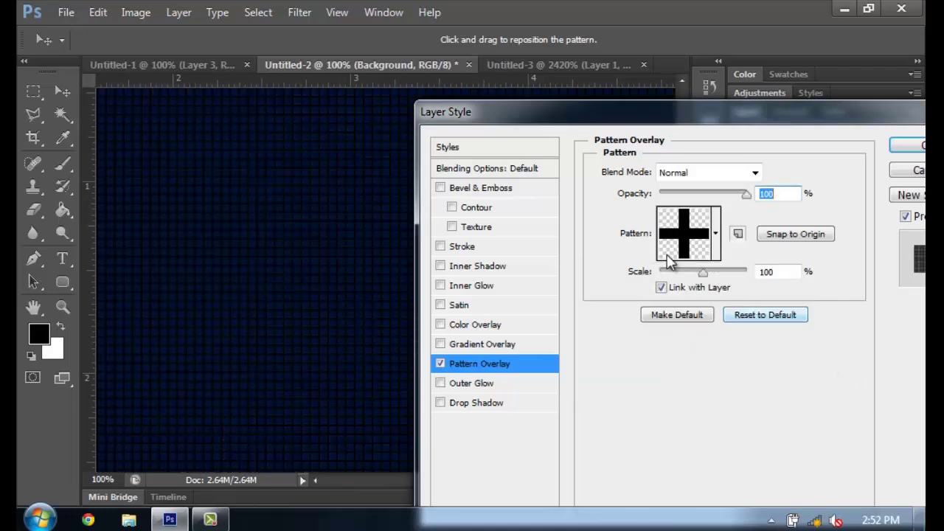
drag(702, 270, 682, 272)
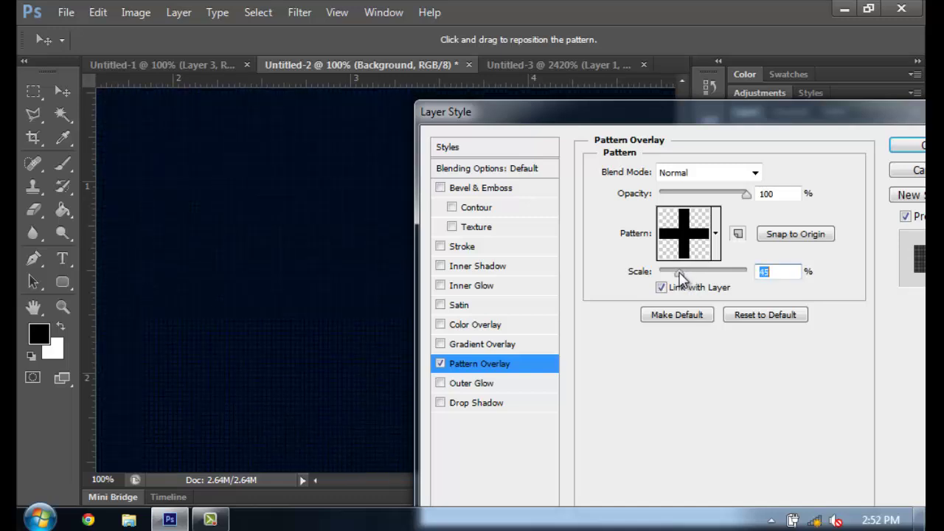
drag(684, 272, 674, 274)
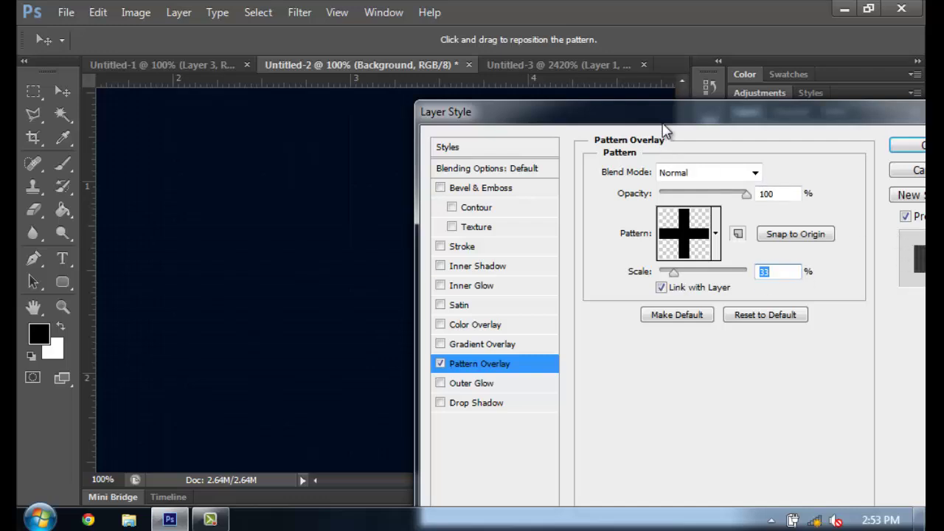
drag(666, 129, 748, 121)
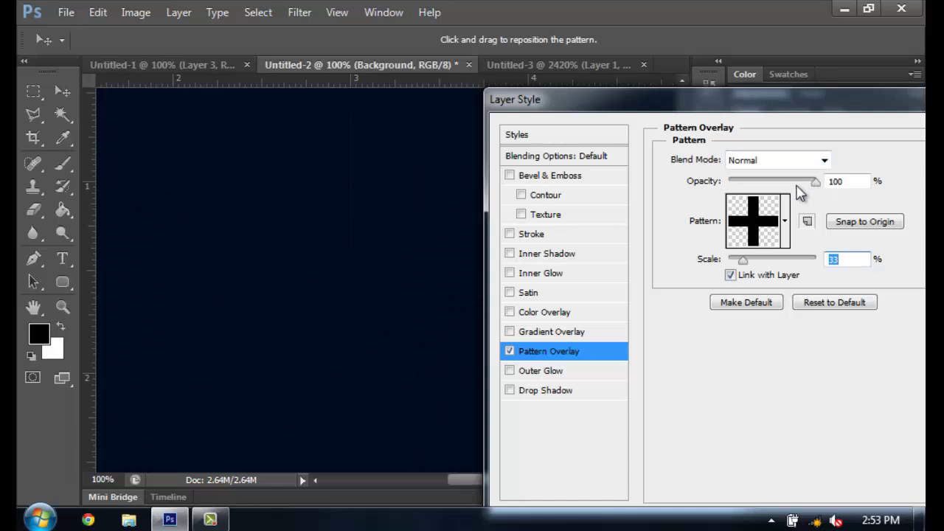
drag(796, 183, 745, 188)
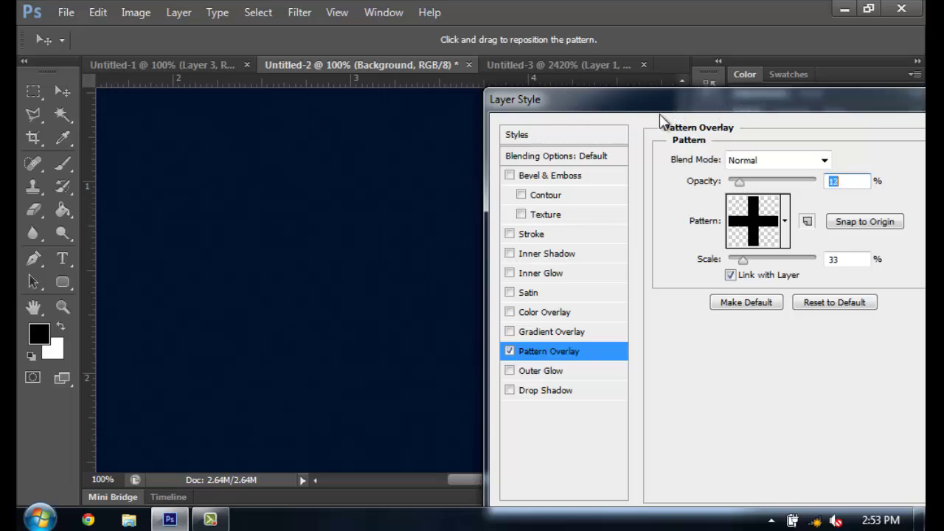
drag(645, 129, 687, 74)
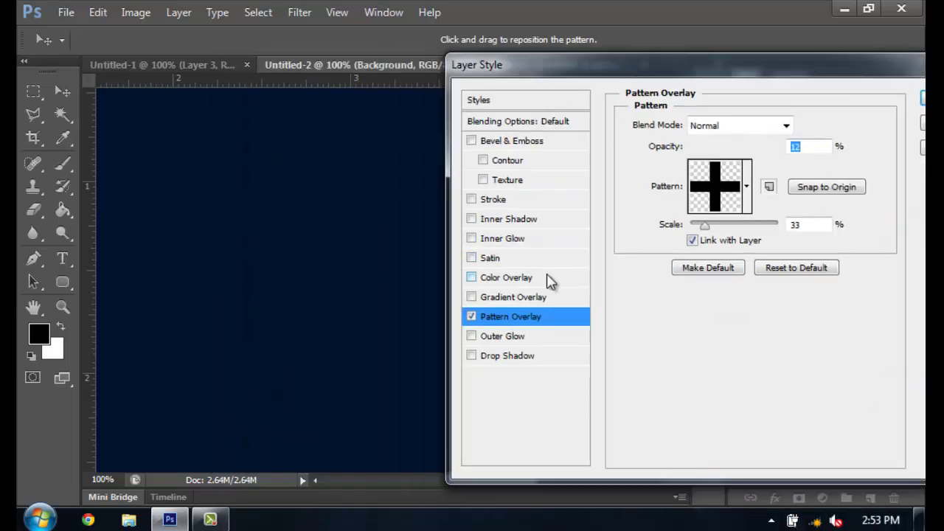
Add a black Color Overlay at about 30% opacity.
click(550, 279)
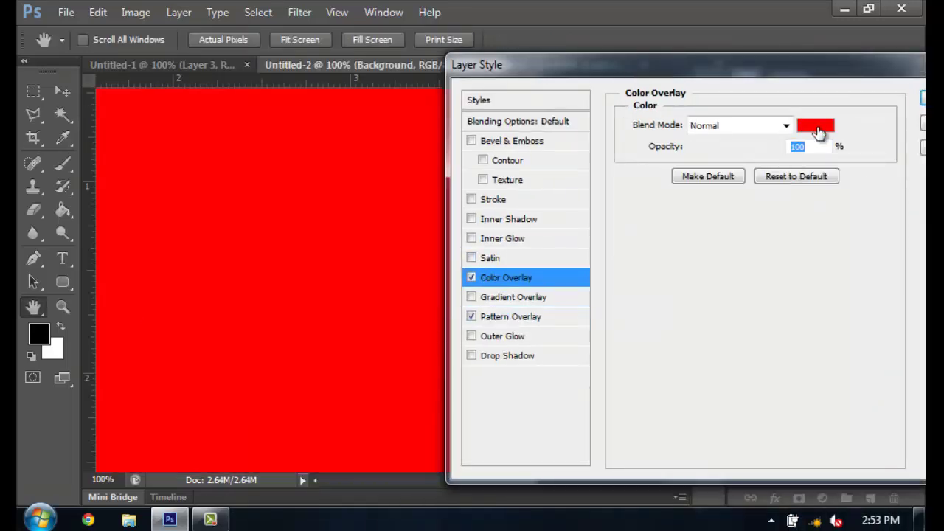
click(819, 131)
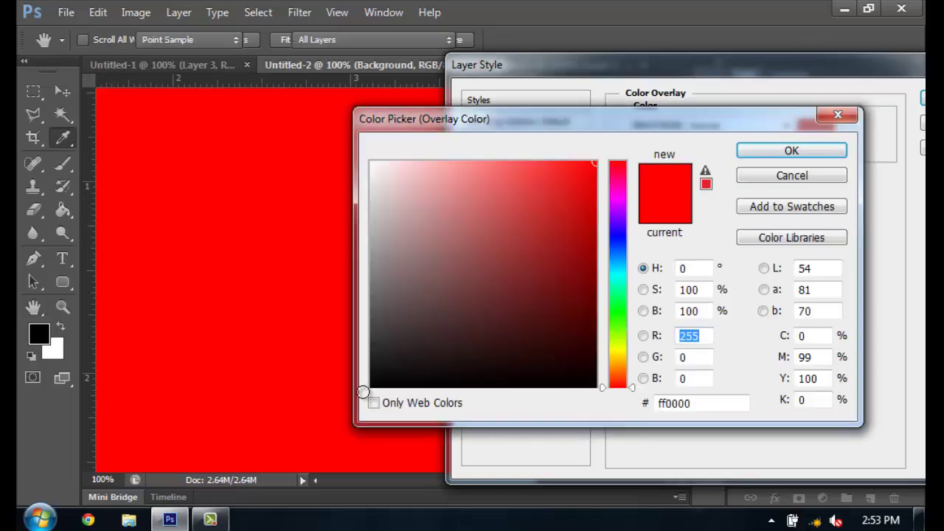
click(363, 392)
click(810, 151)
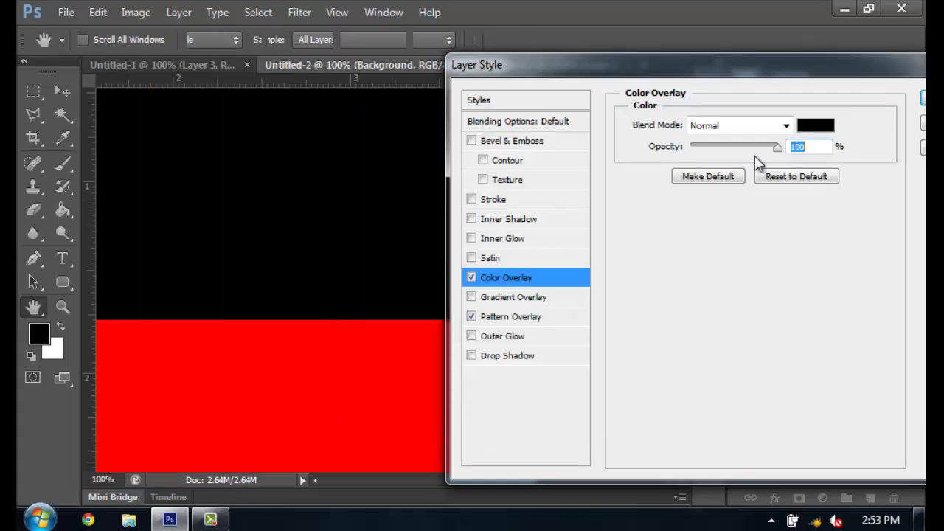
drag(777, 147, 725, 144)
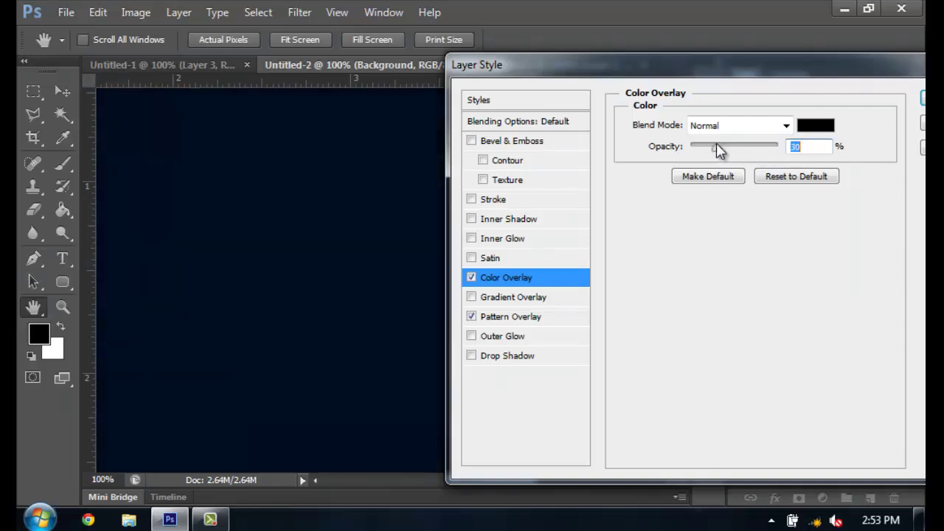
Apply the background styles and add a new empty layer above Layer 1.
click(923, 98)
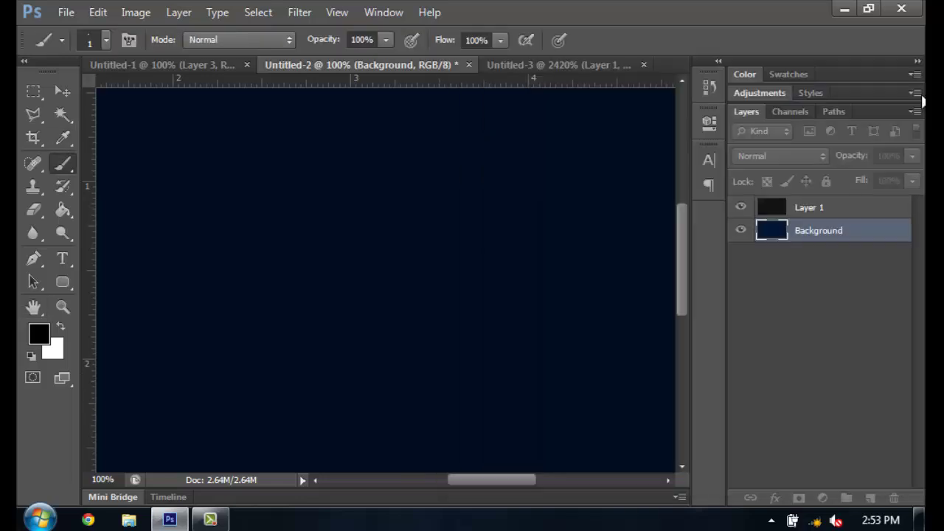
click(839, 210)
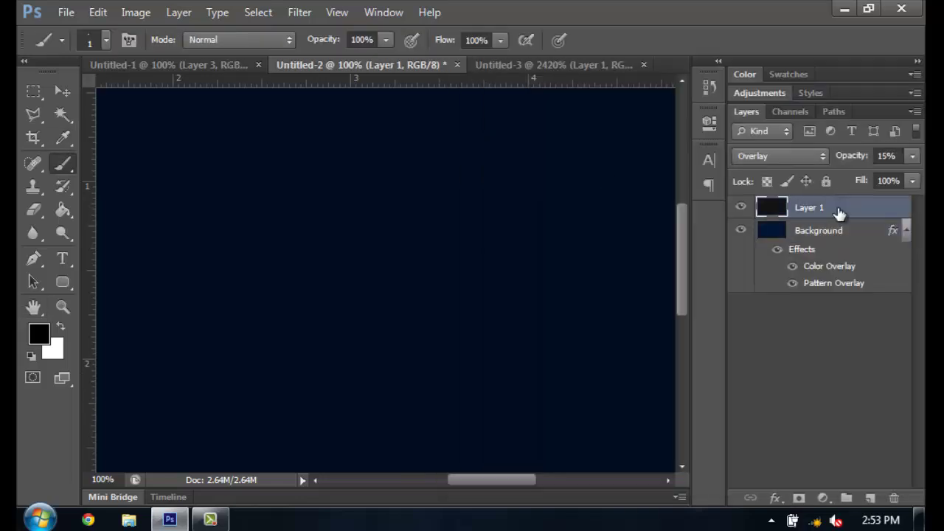
click(869, 498)
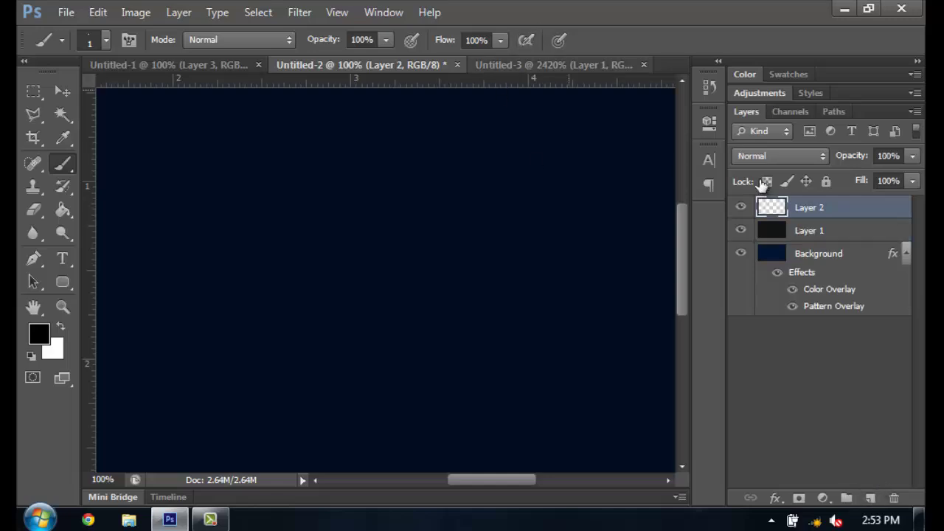
Draw a black 262 × 97 px rounded rectangle with 10 px radius near the top centre.
click(213, 520)
click(212, 520)
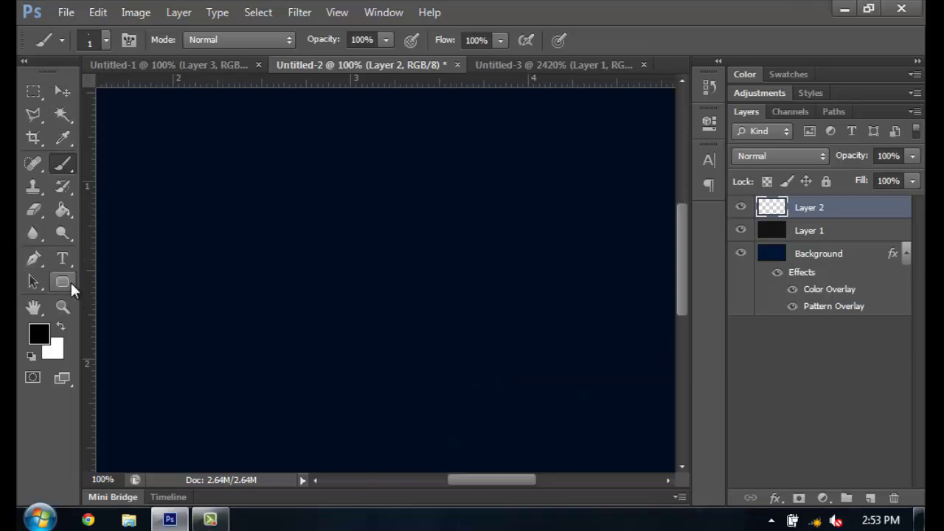
click(63, 282)
right_click(64, 285)
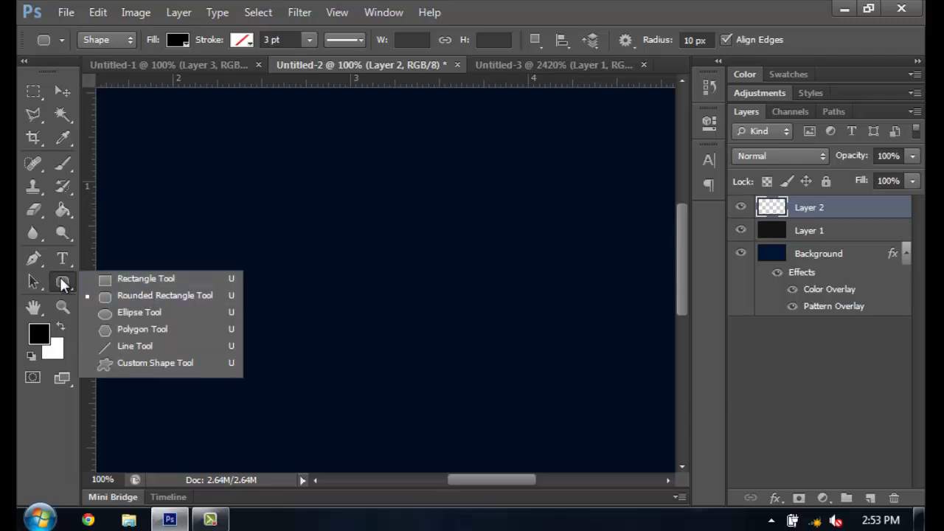
click(165, 295)
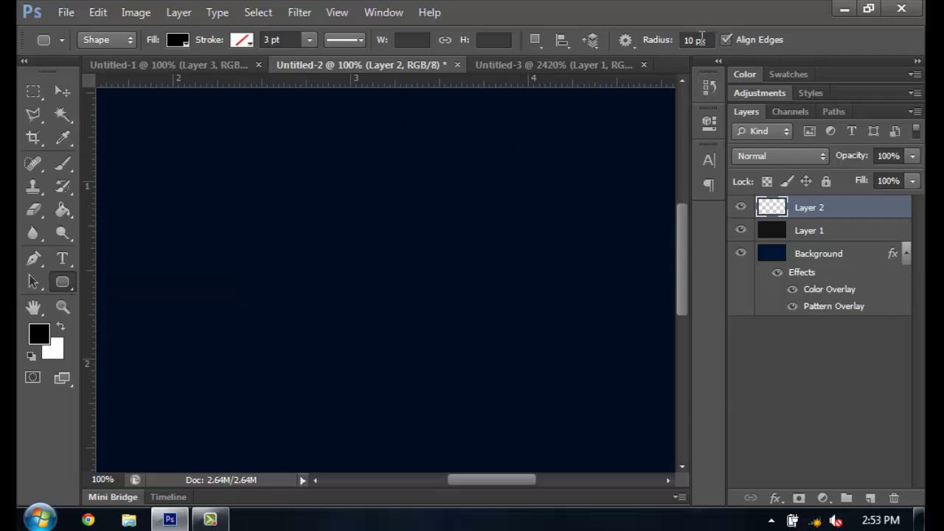
click(699, 40)
key(Return)
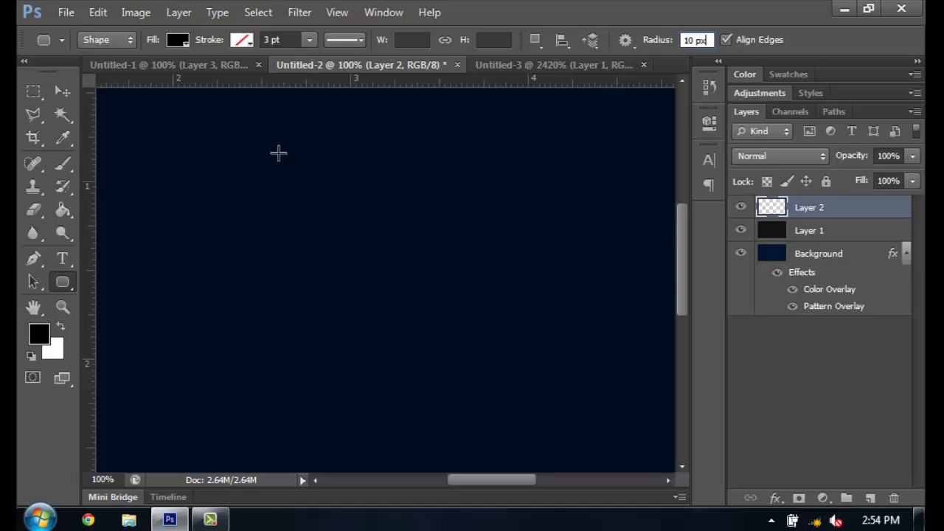
drag(279, 149, 511, 234)
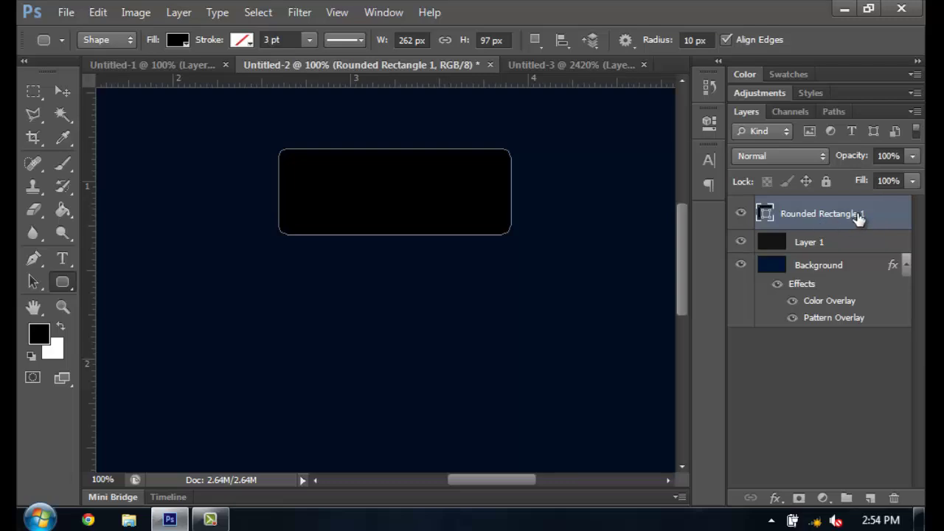
Rasterize Rounded Rectangle 1 and open its Layer Style settings.
right_click(804, 215)
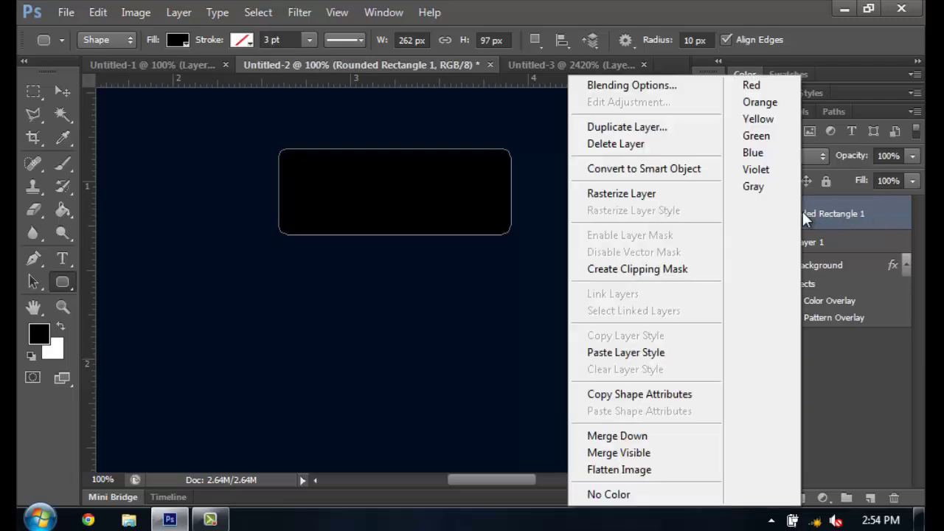
click(650, 196)
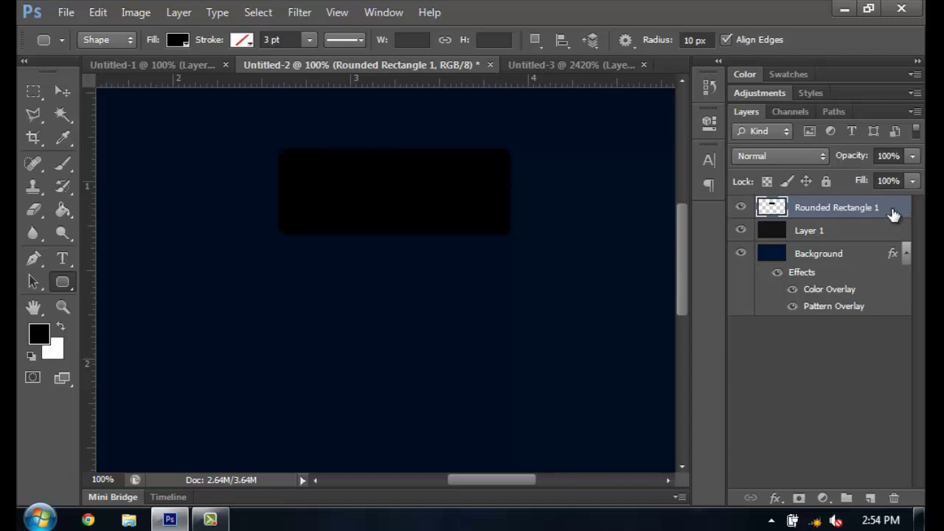
double_click(893, 214)
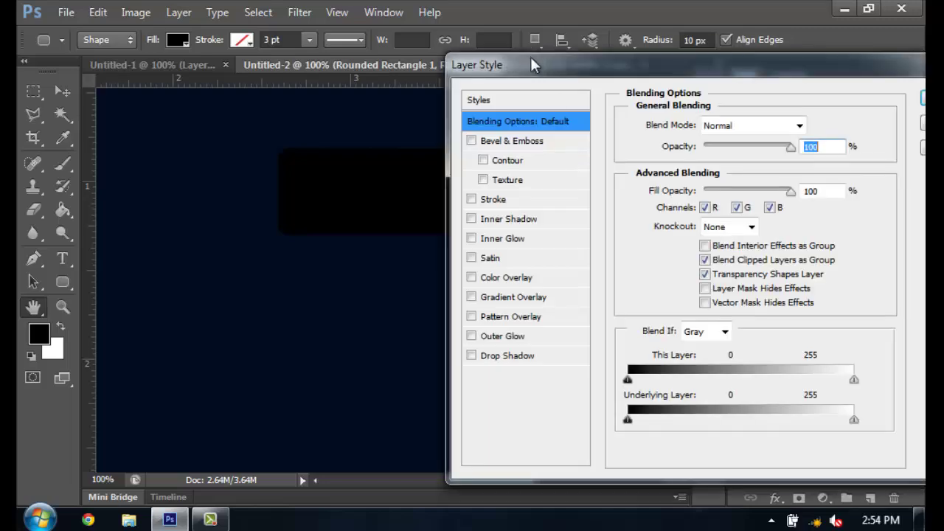
drag(534, 66, 625, 24)
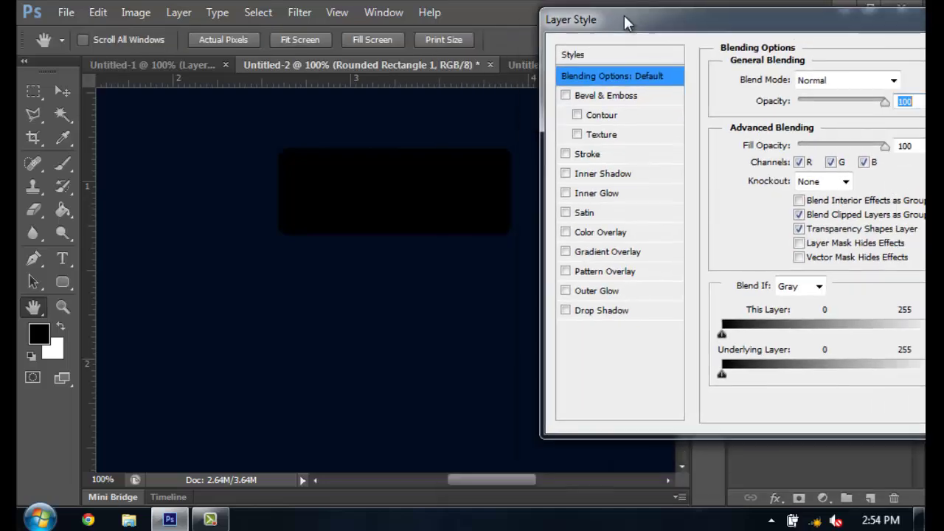
Add a Pillow Emboss bevel: Chisel Hard, depth 100, size 3.
click(606, 97)
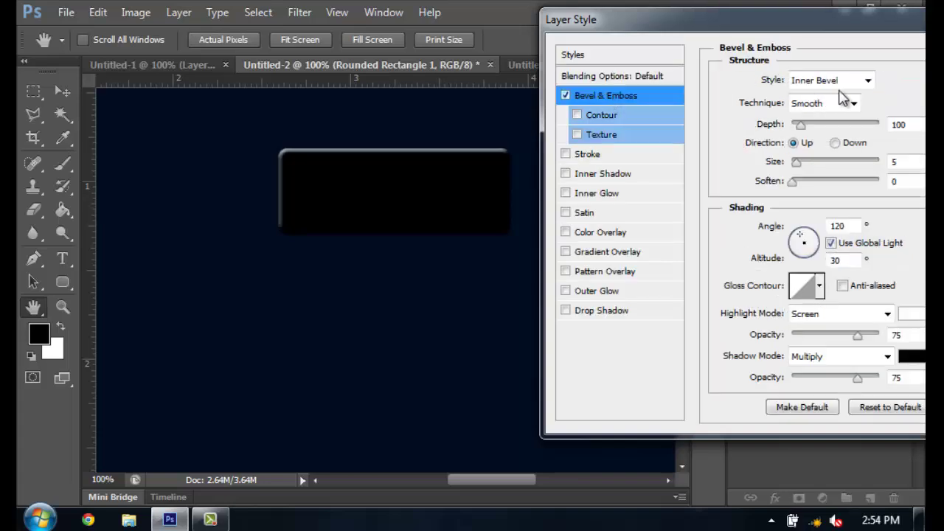
click(854, 104)
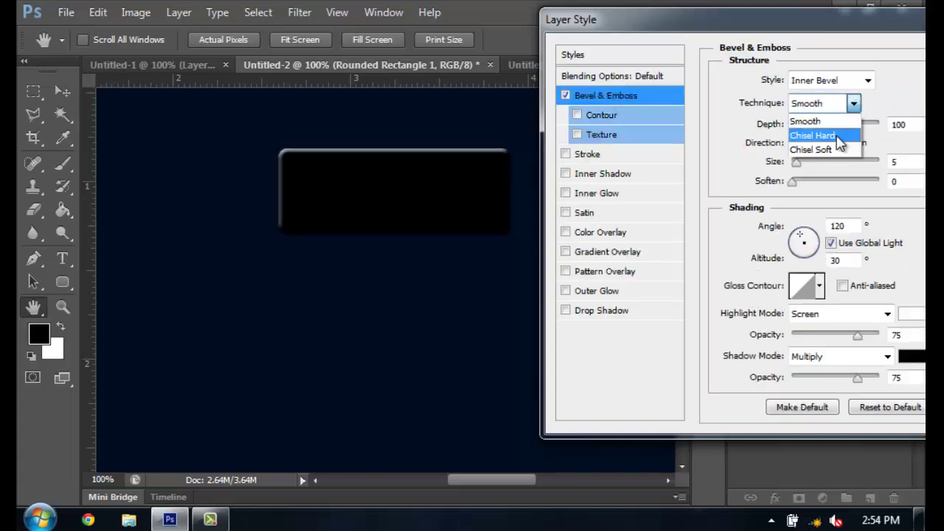
click(835, 134)
click(867, 80)
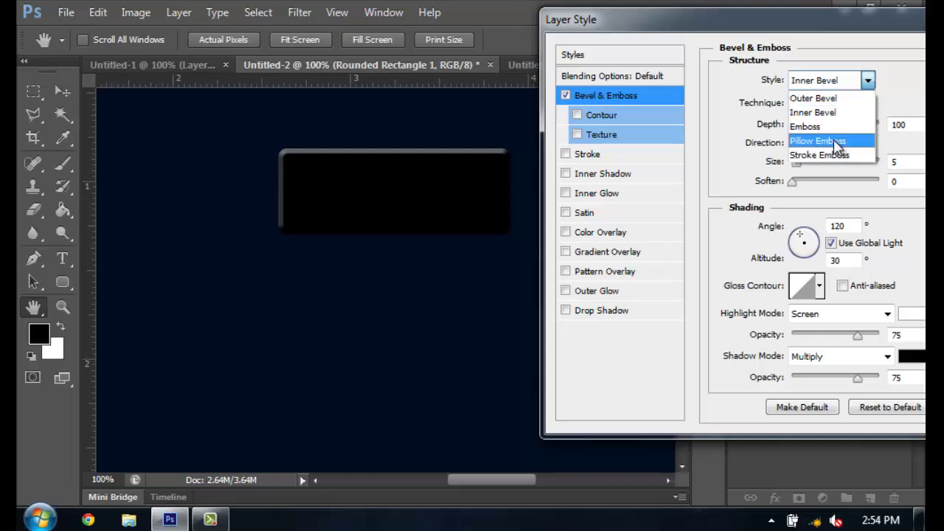
click(838, 142)
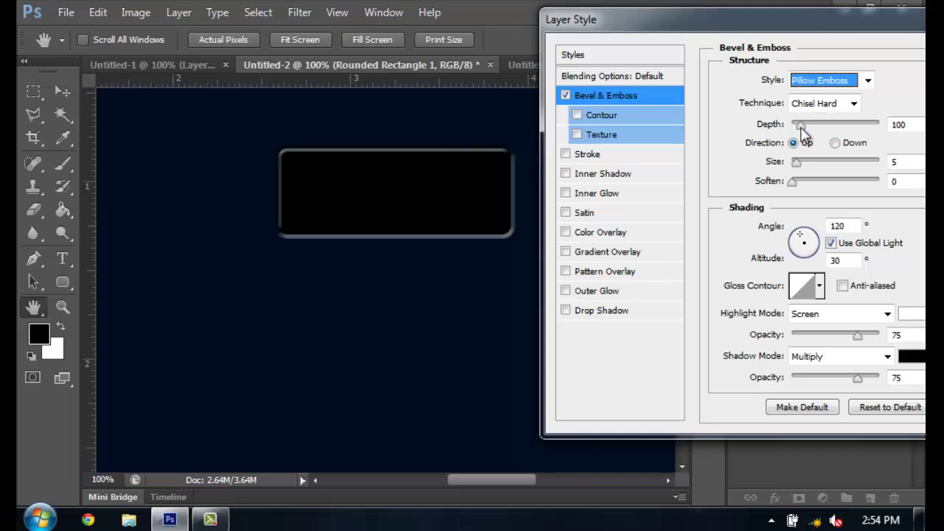
mouse_move(800, 127)
mouse_down()
mouse_move(828, 126)
mouse_move(801, 126)
mouse_up()
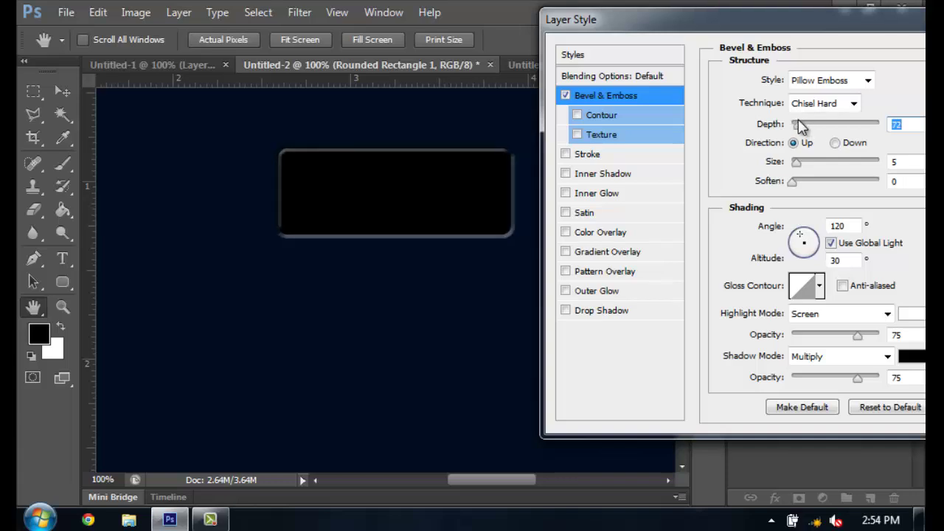
click(795, 161)
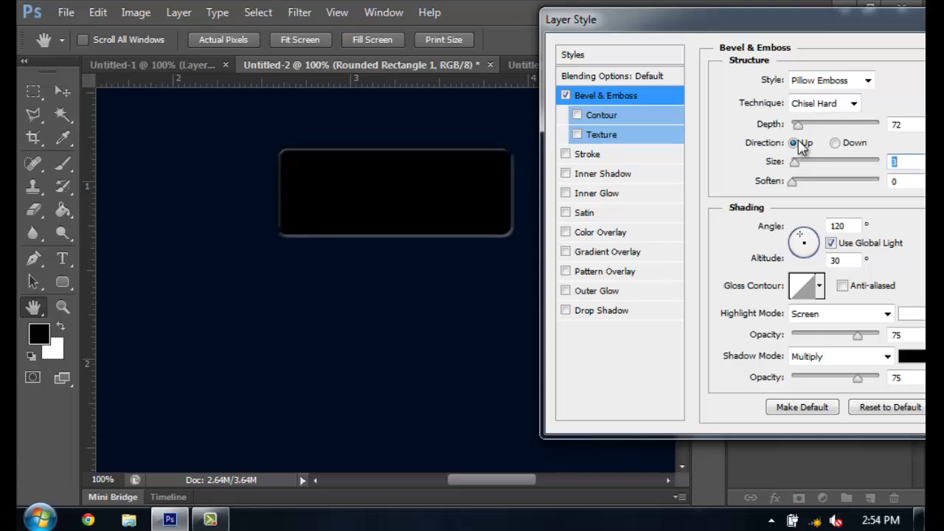
click(794, 126)
text(100)
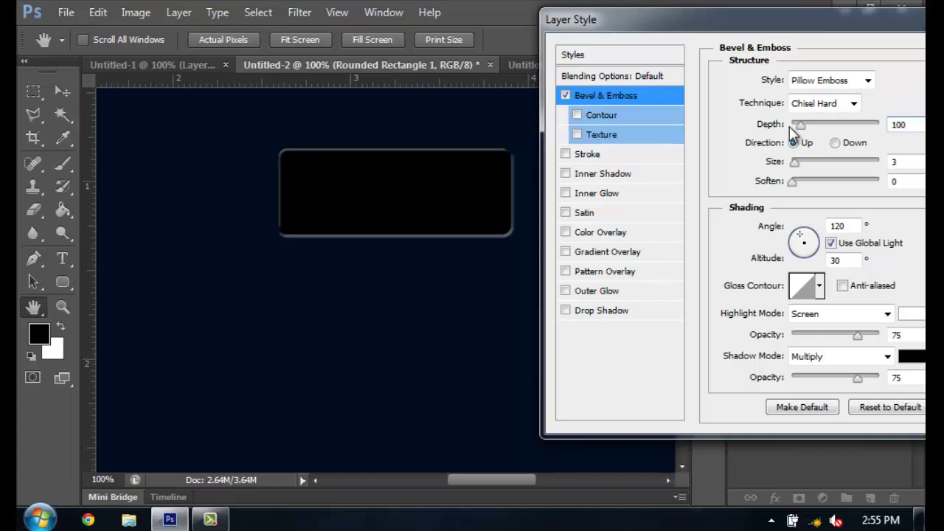
key(Return)
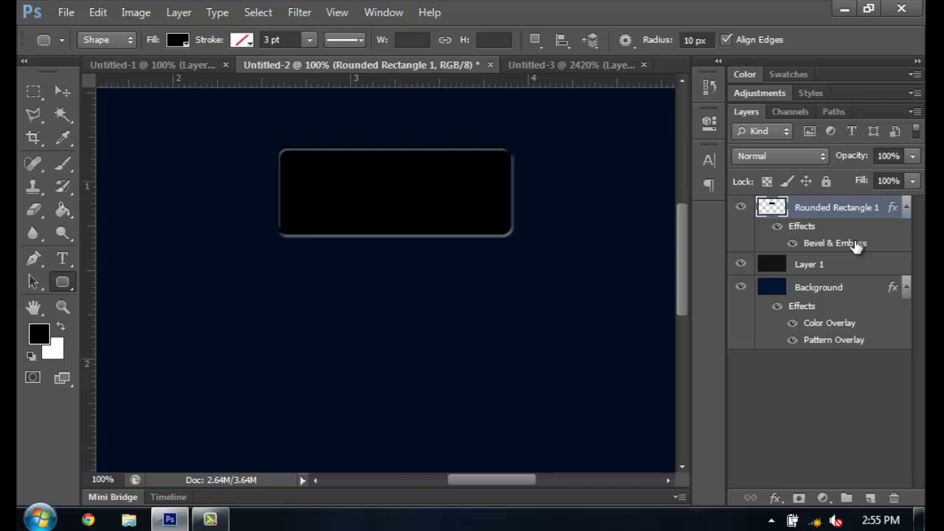
double_click(855, 244)
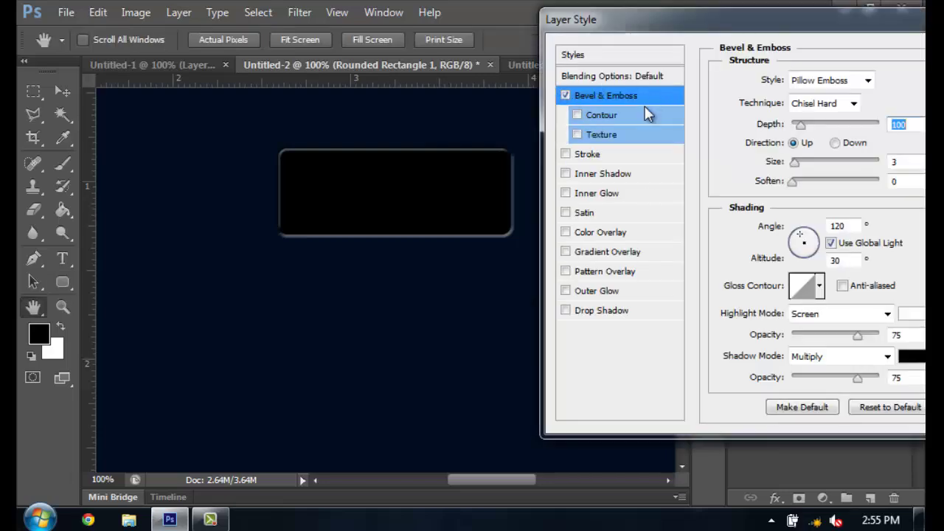
Enable a Gradient Overlay on the button and open its Gradient Editor beside the canvas.
click(601, 254)
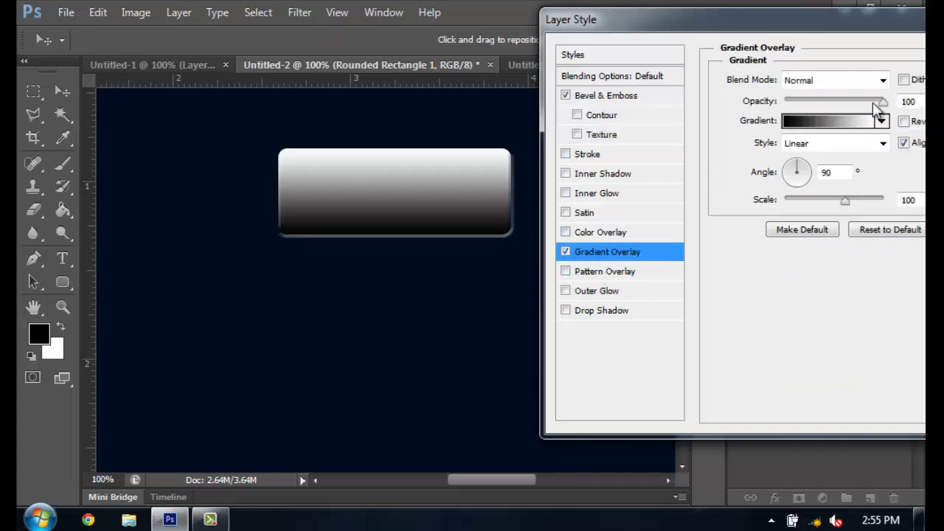
click(833, 127)
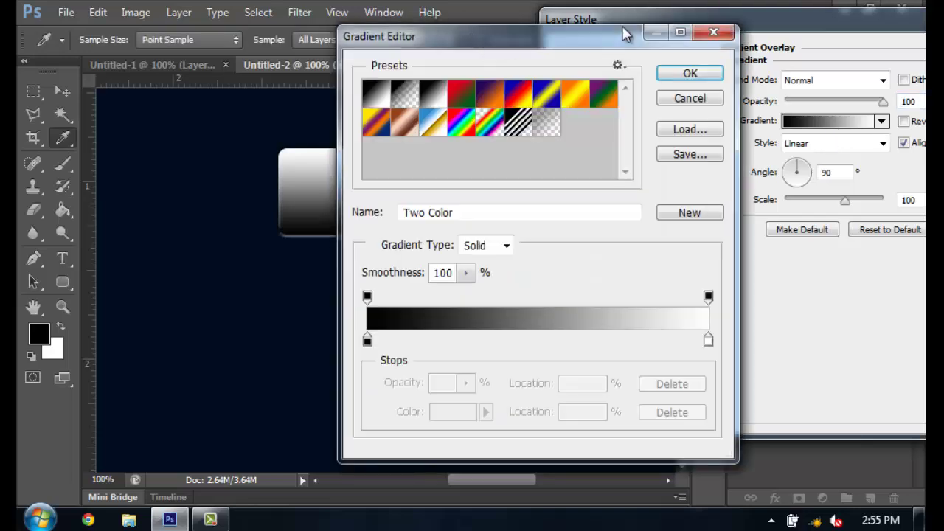
double_click(585, 24)
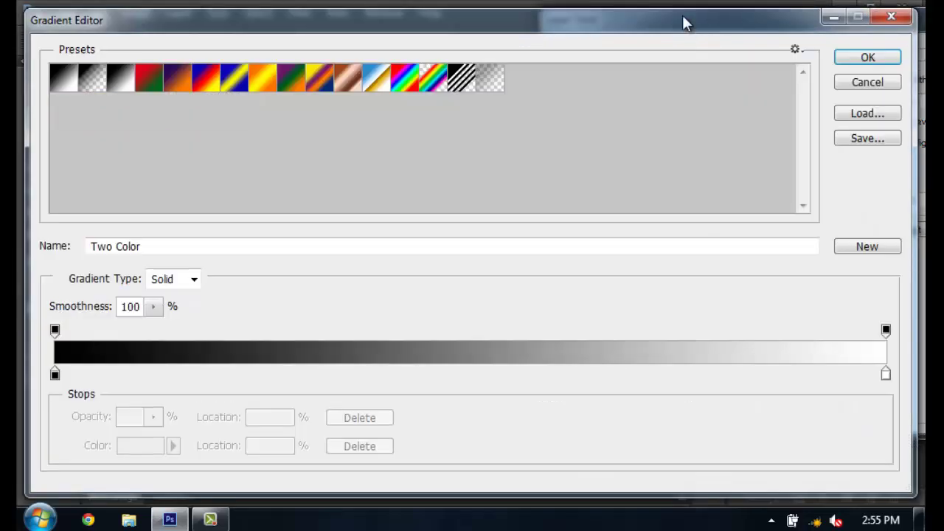
double_click(642, 29)
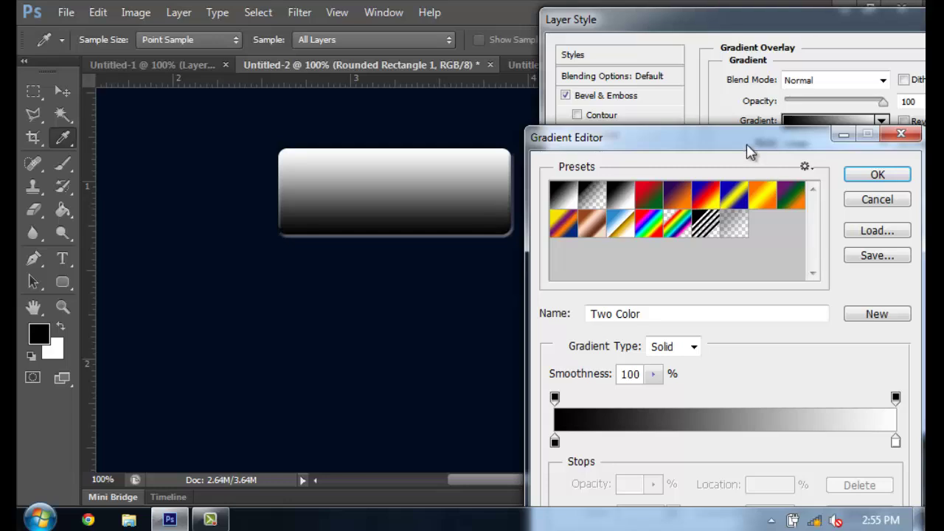
drag(748, 151, 742, 45)
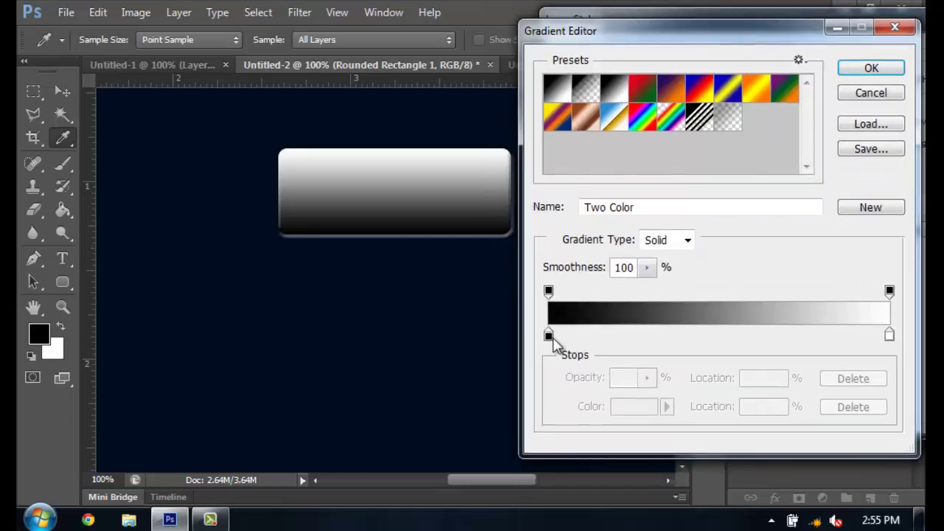
Set the gradient's left colour stop to dark navy 143562.
click(549, 337)
click(632, 409)
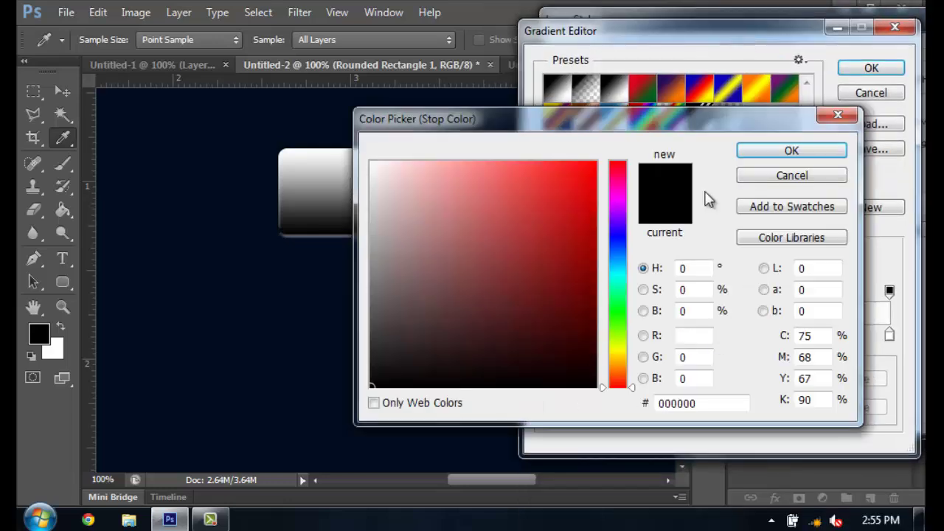
drag(559, 119, 700, 59)
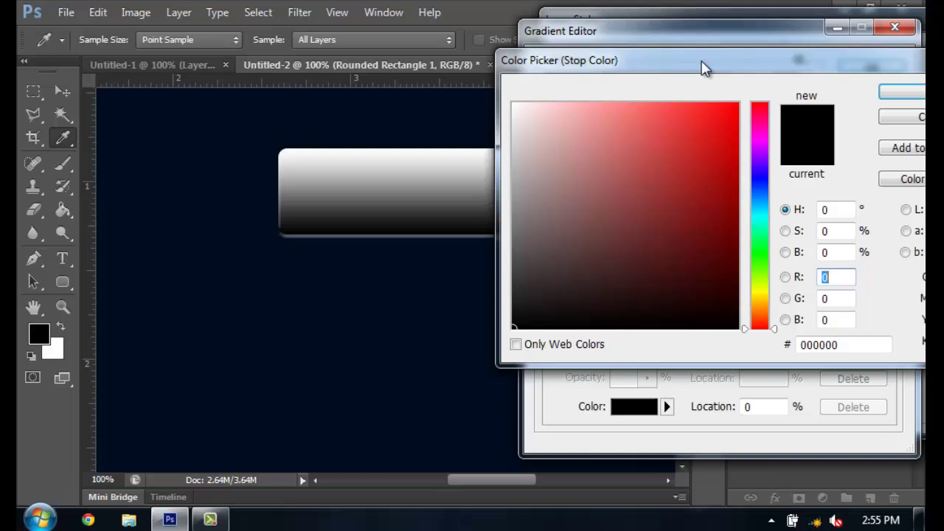
click(275, 322)
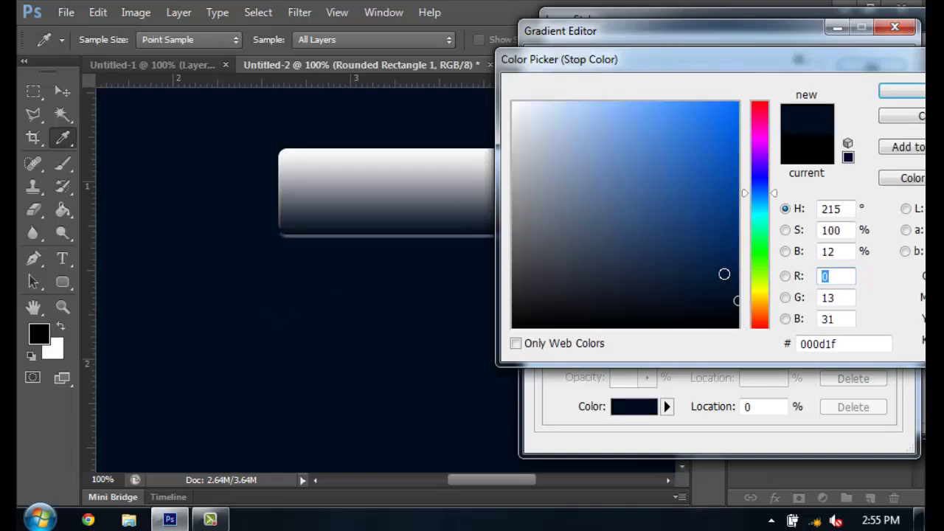
mouse_move(696, 253)
mouse_down()
mouse_move(685, 248)
mouse_move(678, 260)
mouse_up()
click(691, 241)
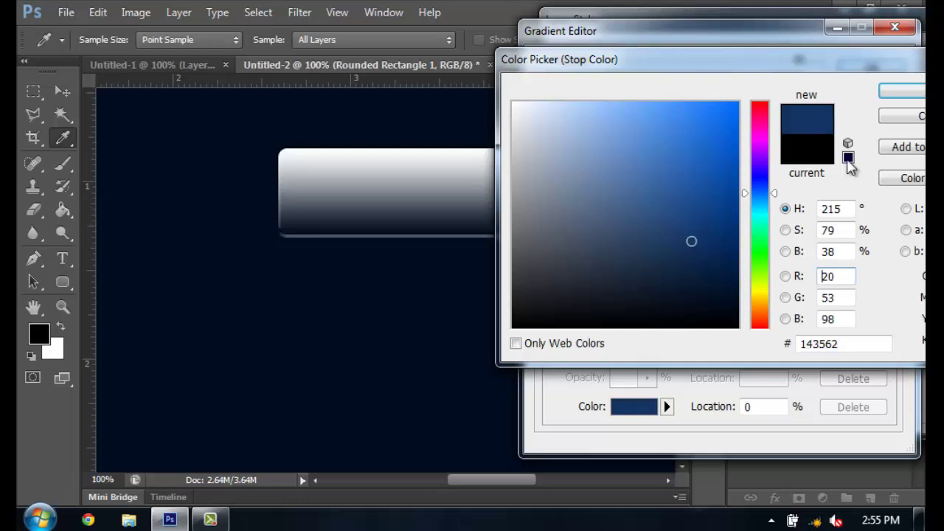
click(908, 92)
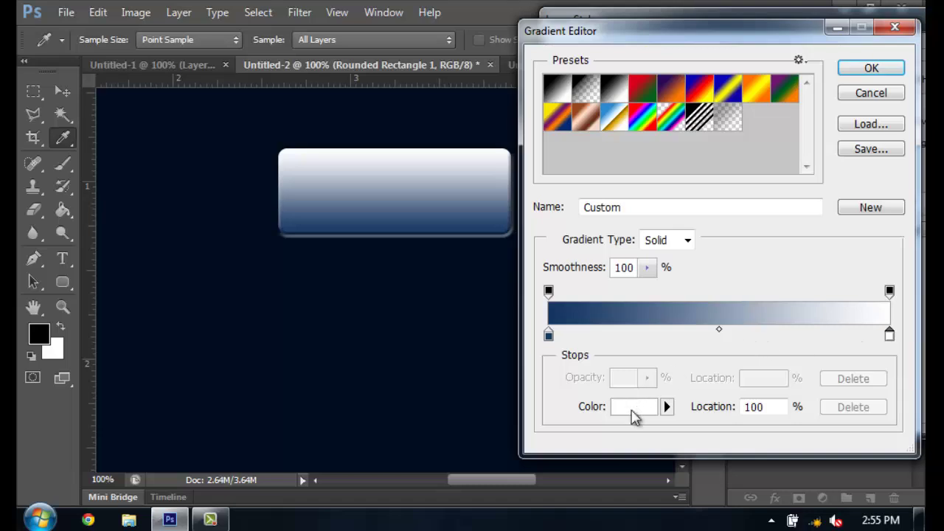
Set the right colour stop to medium blue 527fbd and apply the gradient.
click(633, 417)
click(369, 364)
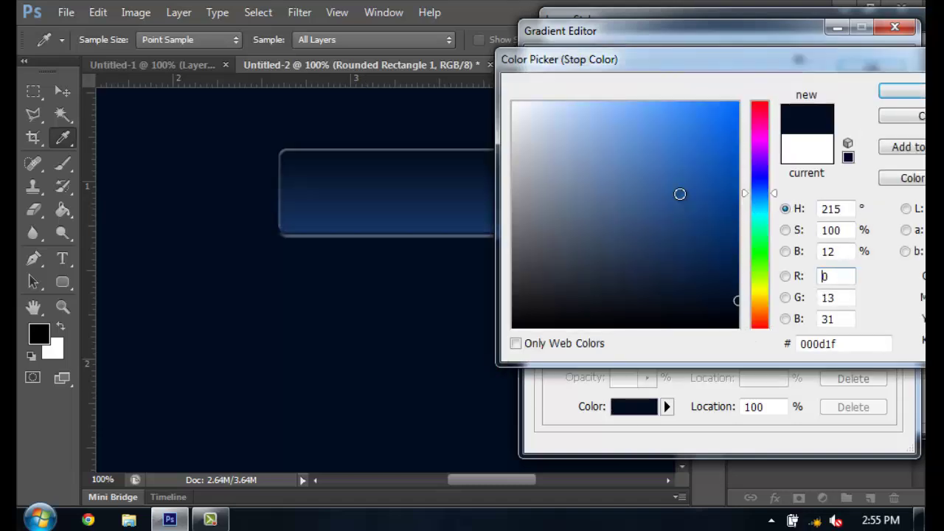
drag(677, 190, 673, 186)
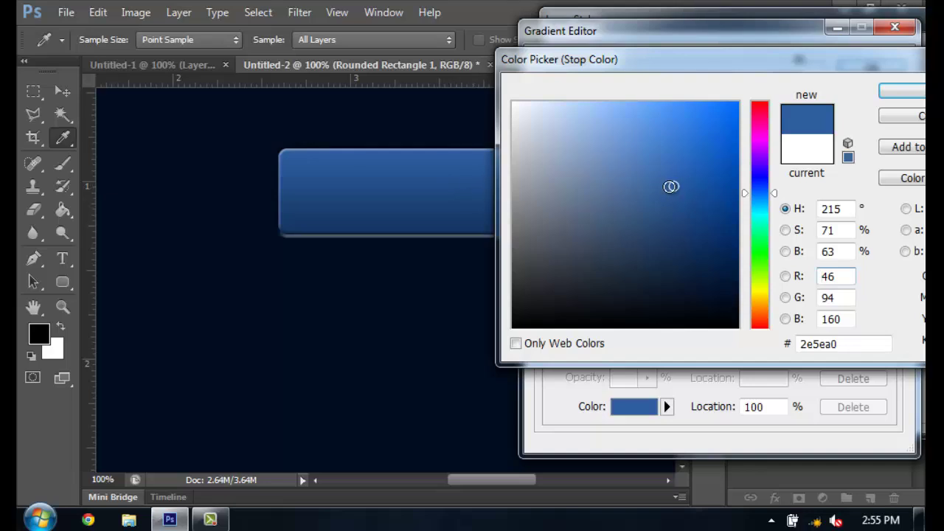
drag(670, 187, 668, 202)
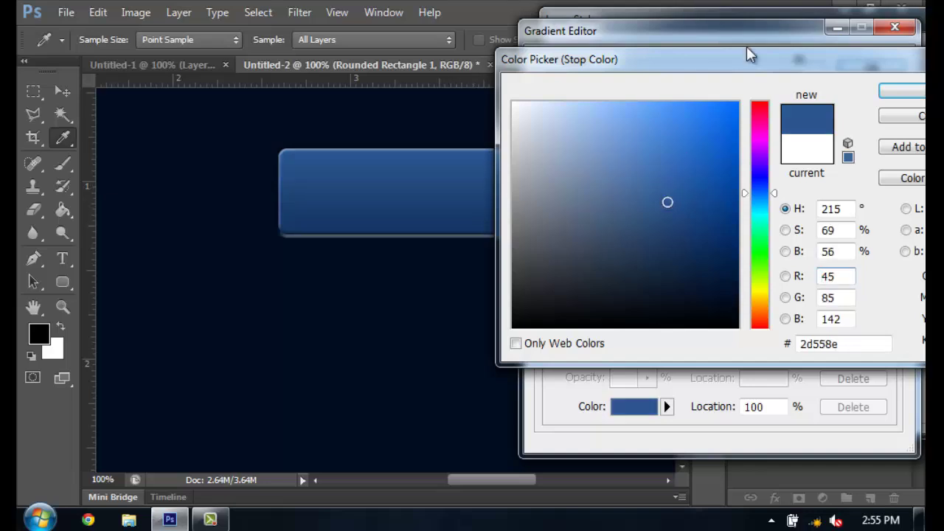
mouse_move(674, 169)
mouse_down()
mouse_move(731, 175)
mouse_move(723, 158)
mouse_move(674, 158)
mouse_move(618, 141)
mouse_up()
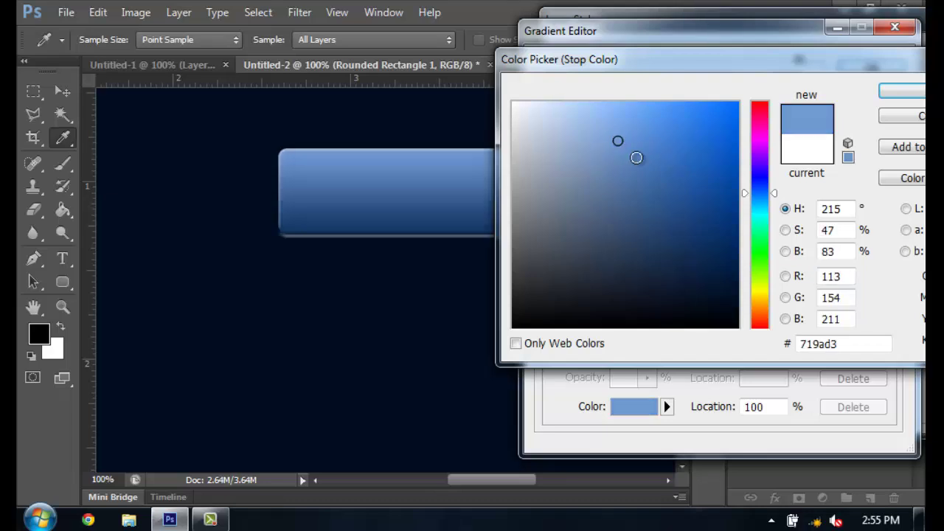
click(636, 157)
drag(637, 158, 658, 174)
click(914, 91)
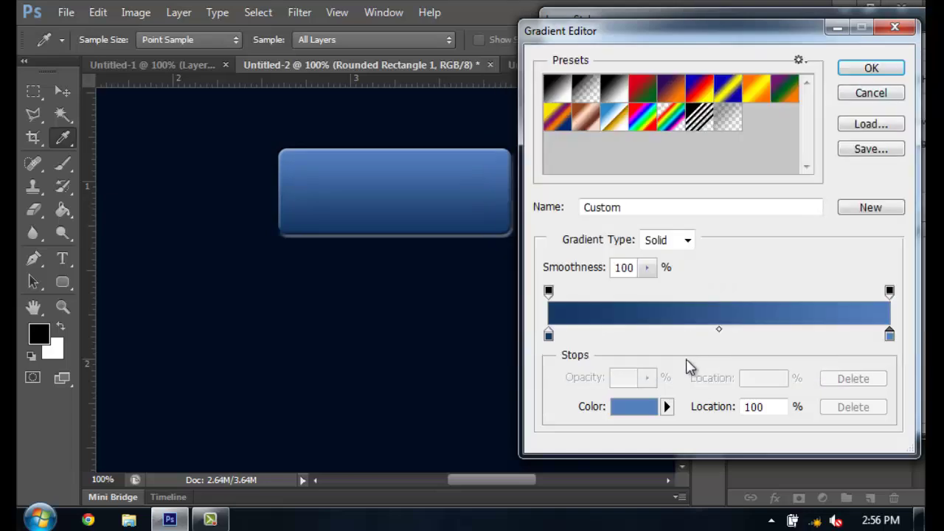
click(641, 410)
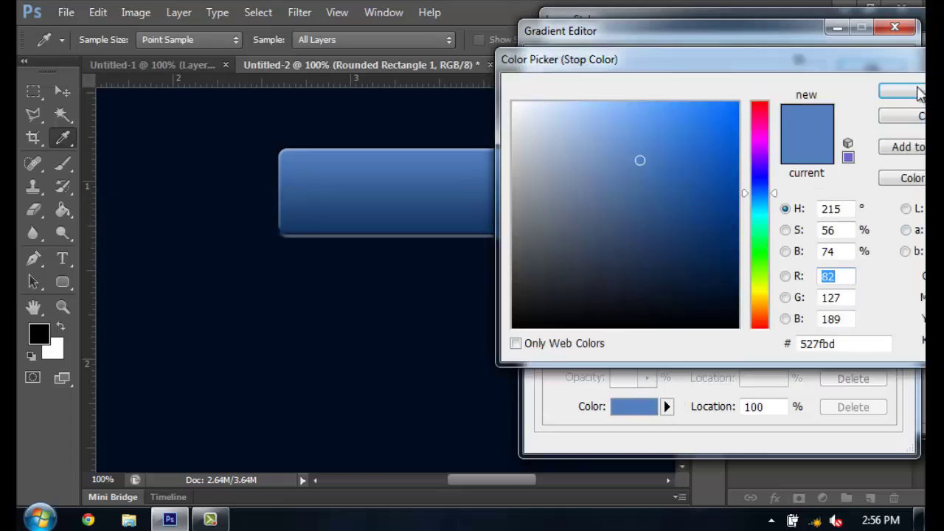
click(909, 94)
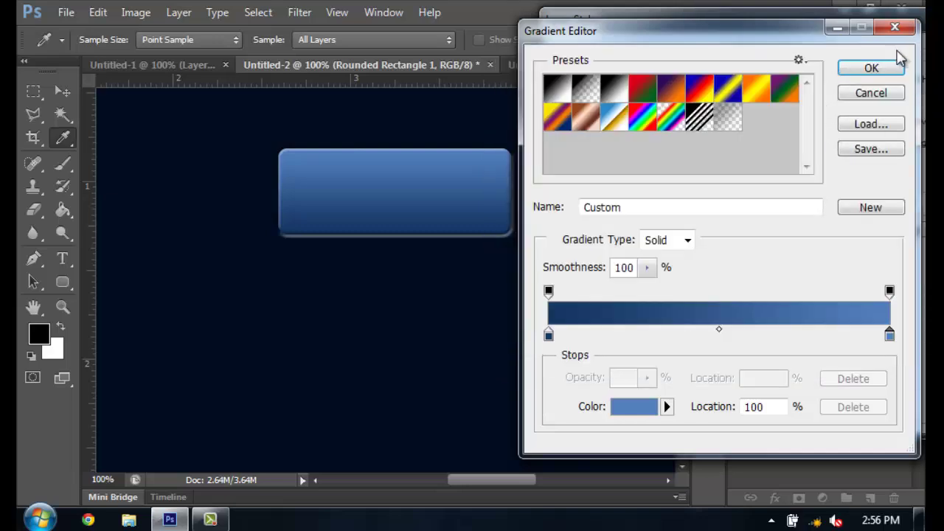
click(899, 66)
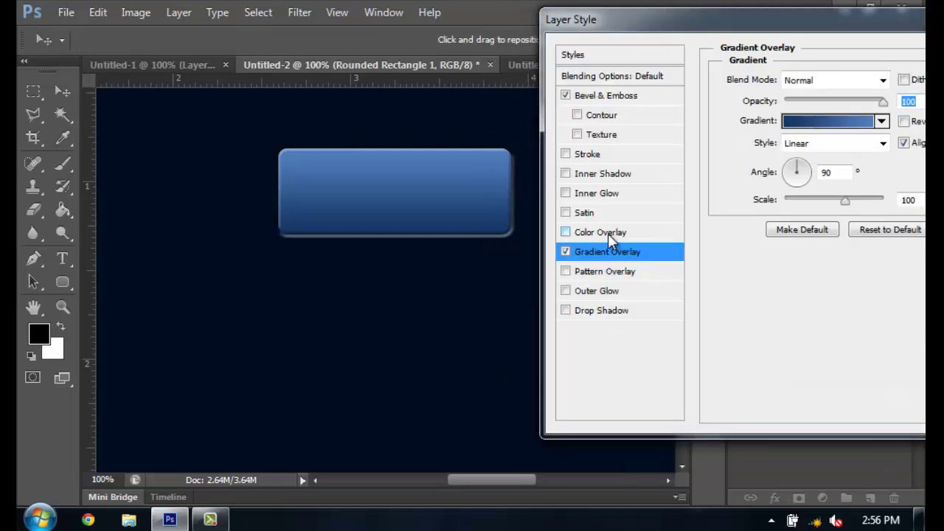
Add a pure black Color Overlay to the button and lower its opacity to about 44%.
click(608, 233)
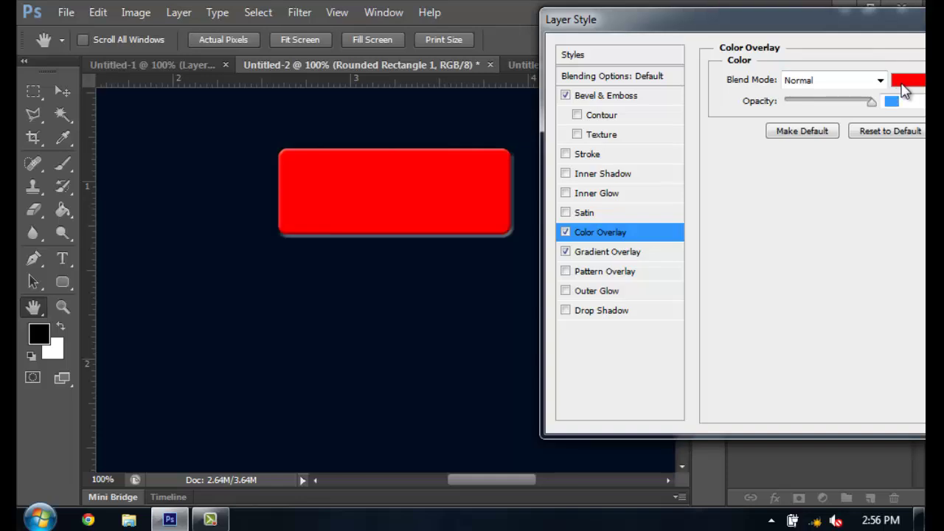
click(906, 81)
click(612, 254)
click(514, 327)
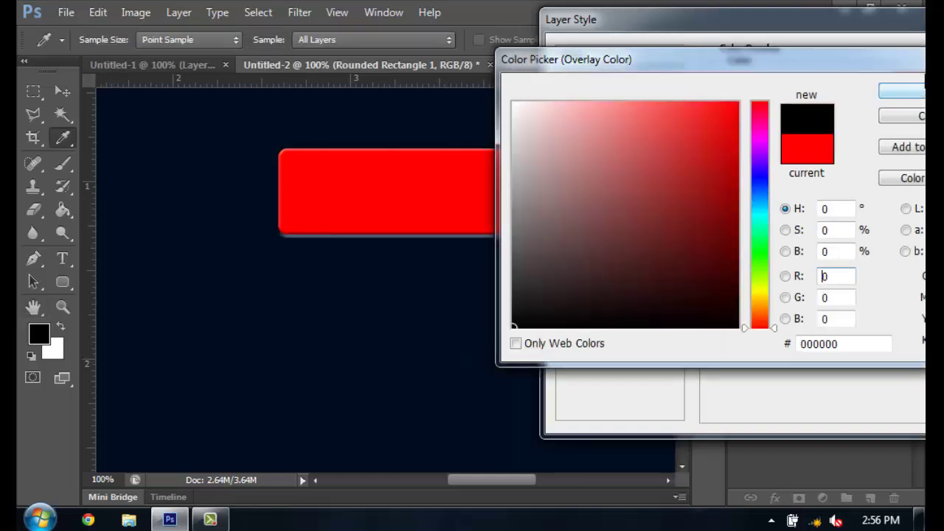
click(922, 90)
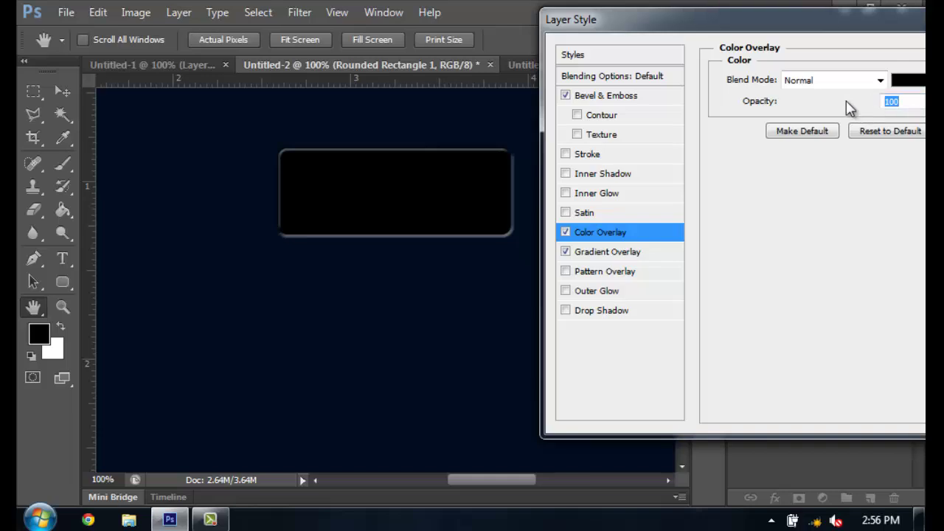
drag(850, 108, 829, 105)
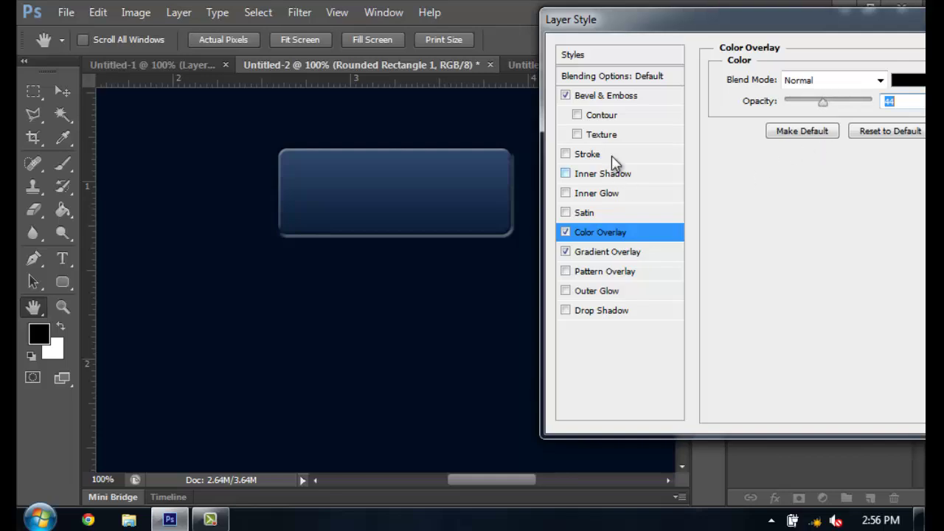
Enable a Stroke positioned Inside with a Gradient fill type.
click(607, 158)
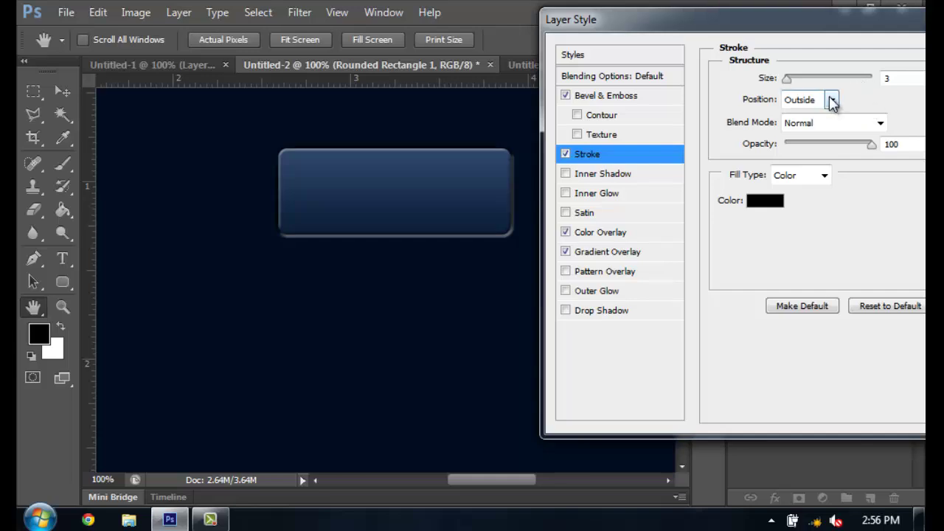
click(832, 101)
click(820, 131)
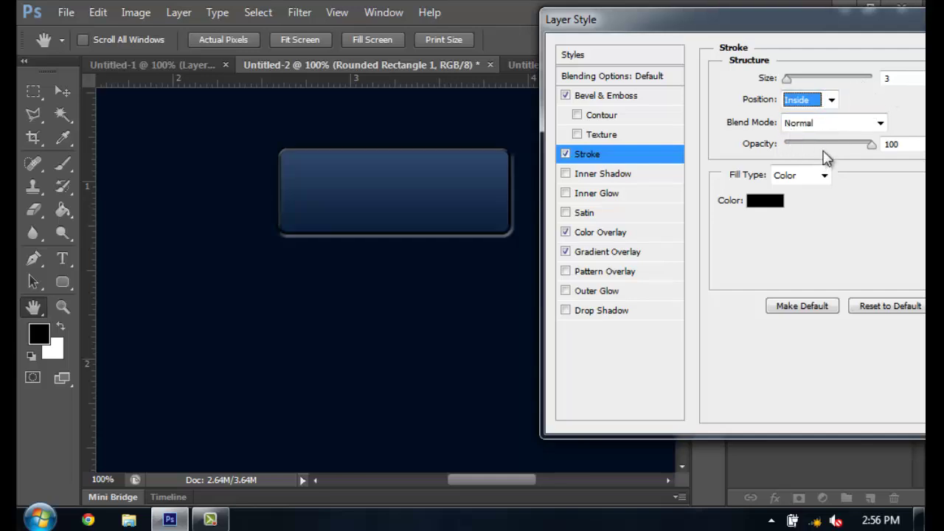
click(823, 175)
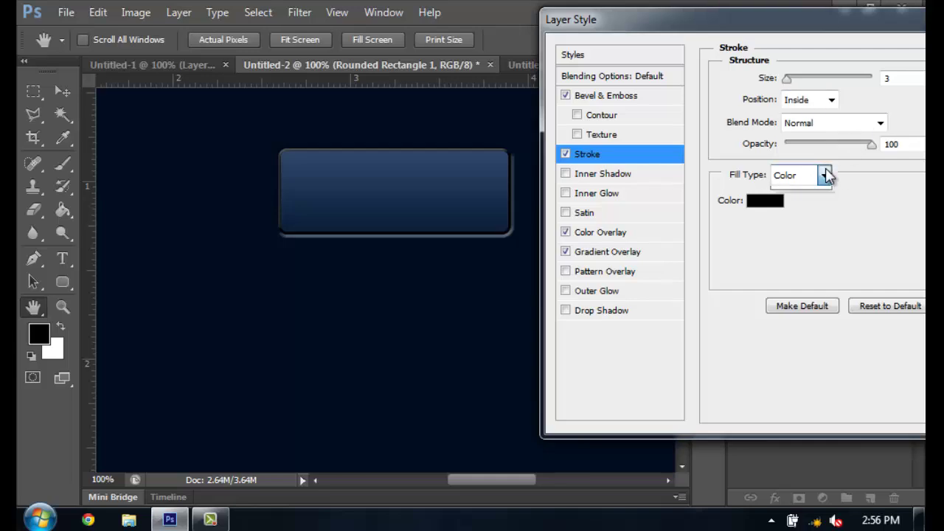
click(806, 213)
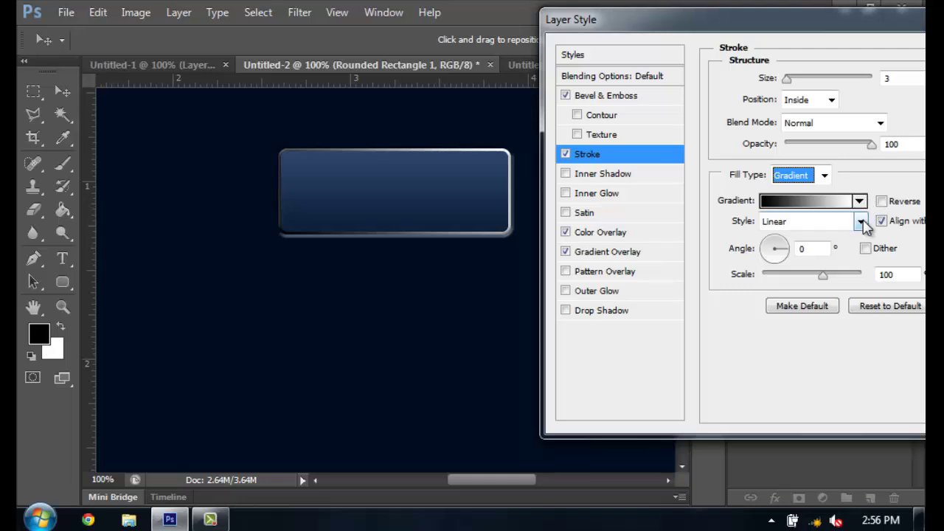
Make the stroke gradient Reflected and reversed, with a 90° angle.
click(860, 222)
click(805, 284)
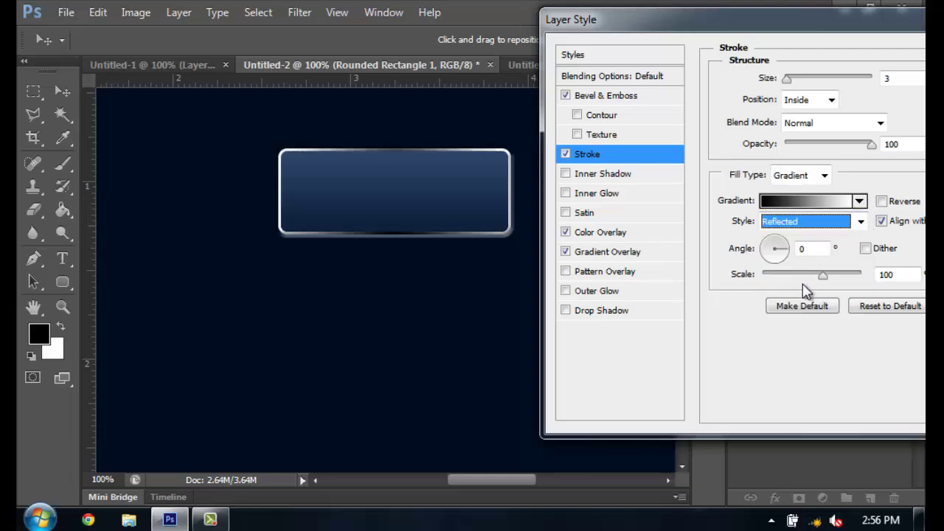
click(882, 202)
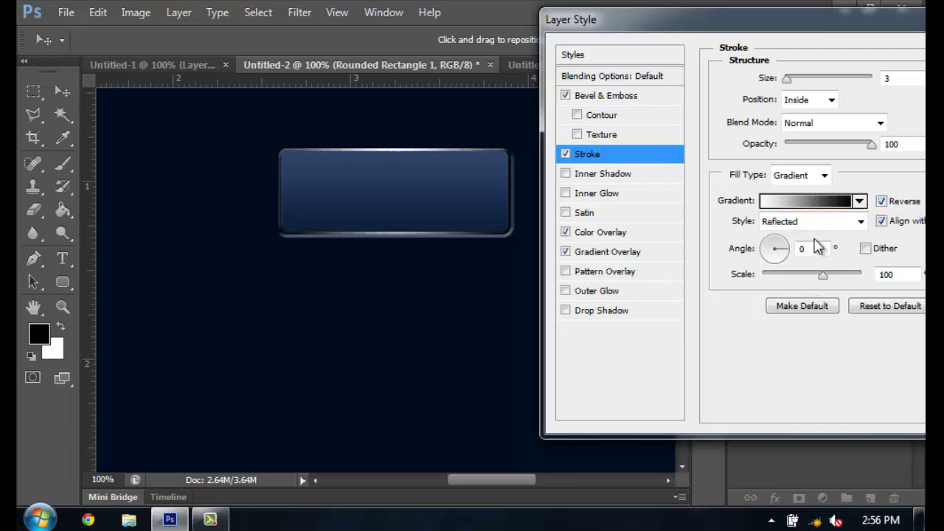
key(Tab)
text(90)
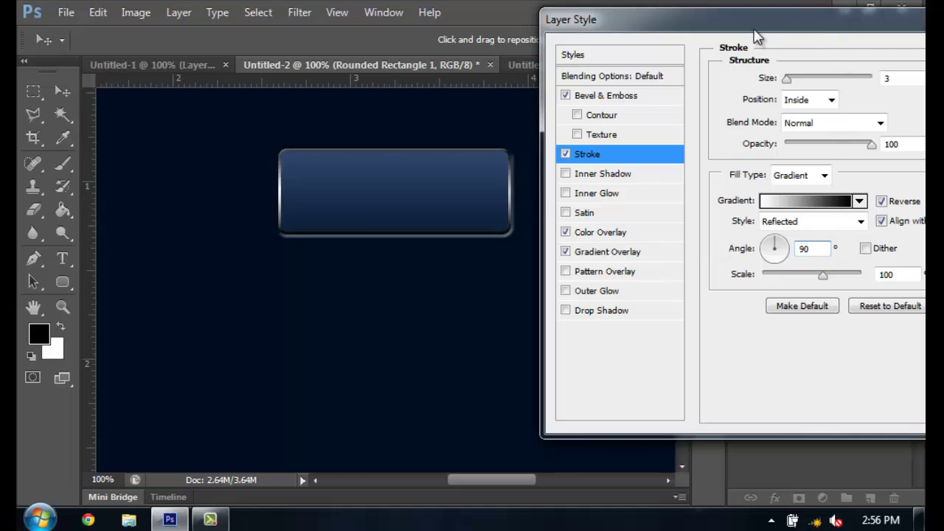
drag(754, 31, 728, 39)
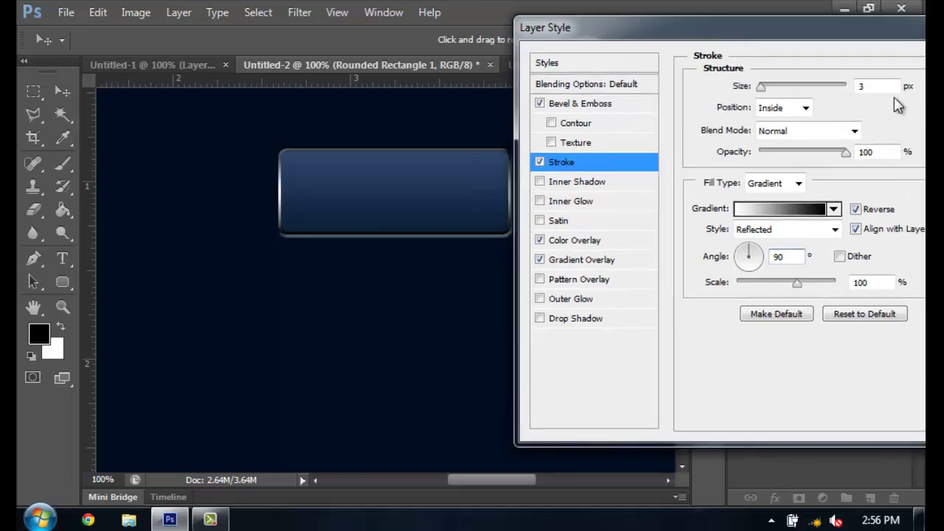
click(762, 87)
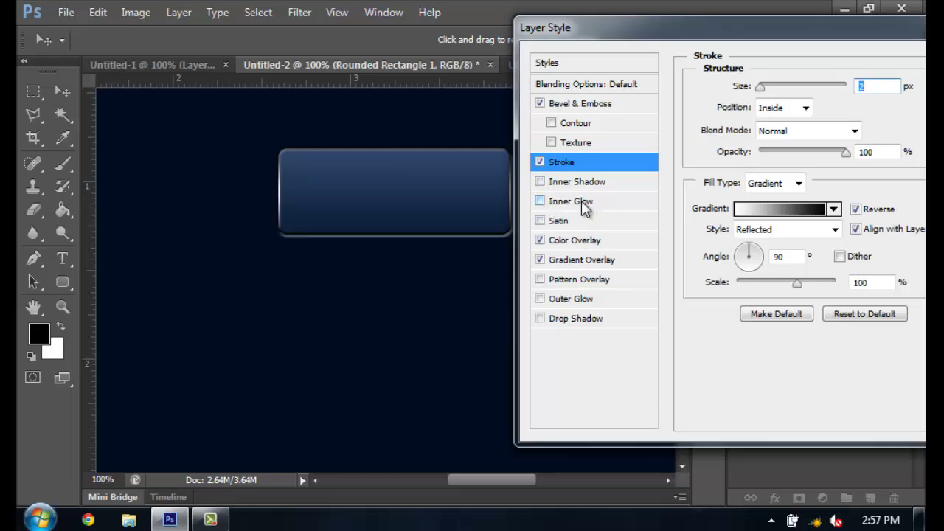
Add an Outer Glow using Normal blend mode and black colour 000000.
click(578, 302)
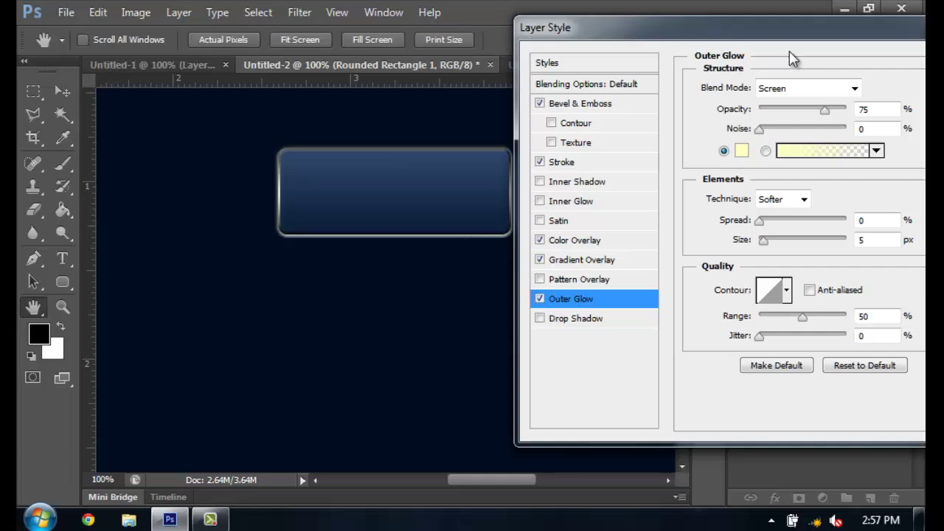
click(811, 89)
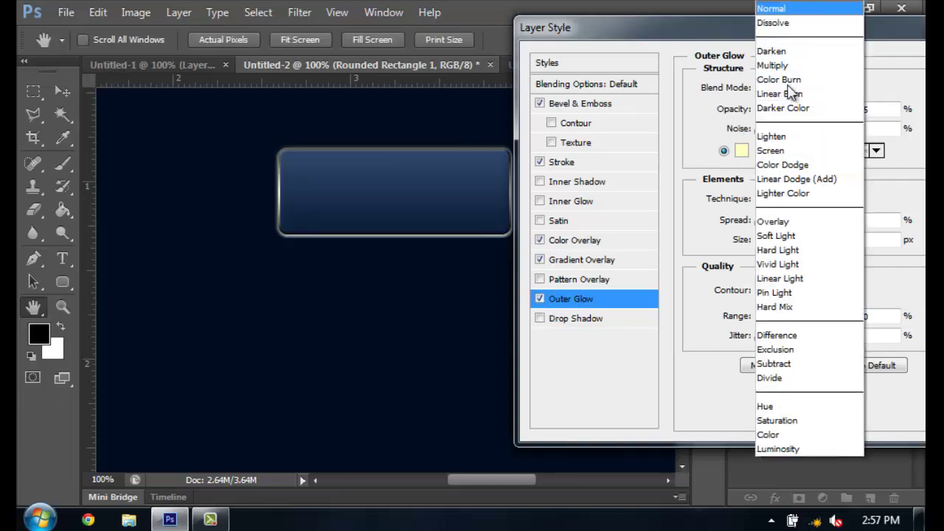
click(771, 8)
click(741, 151)
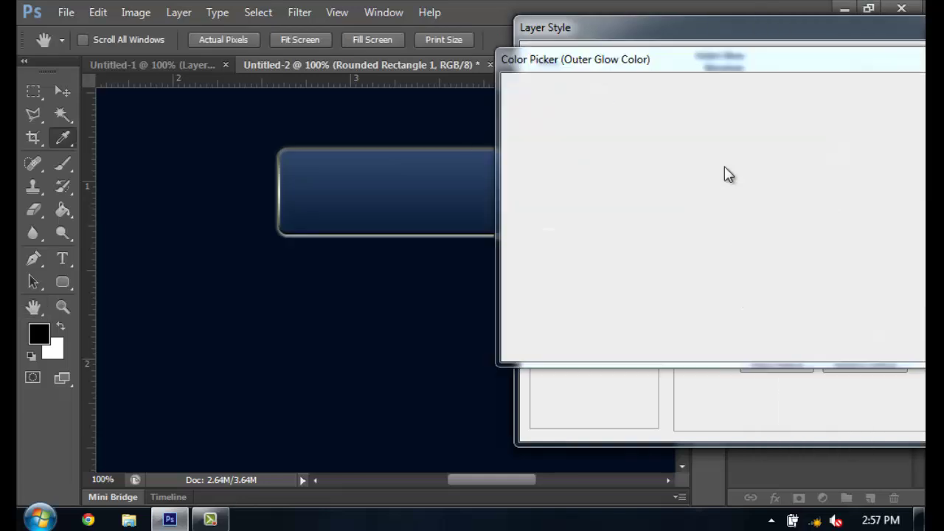
drag(513, 327, 524, 352)
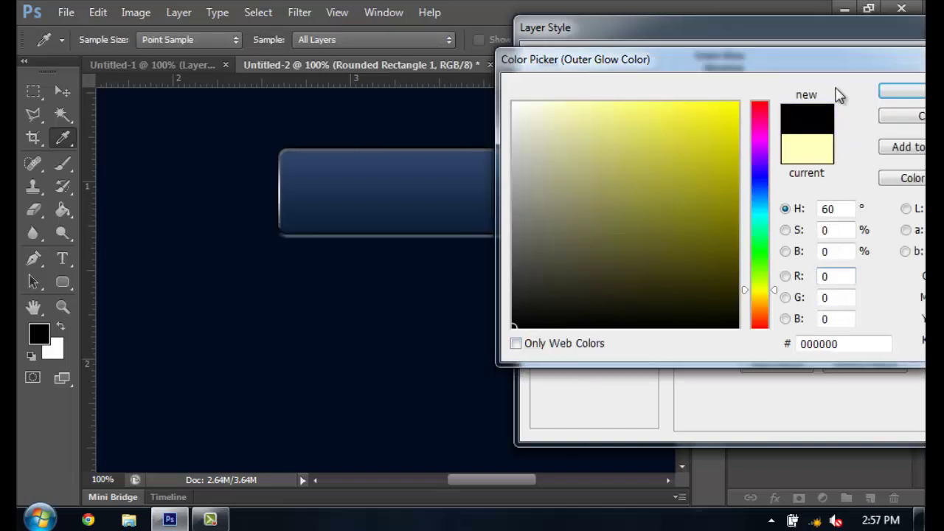
click(903, 92)
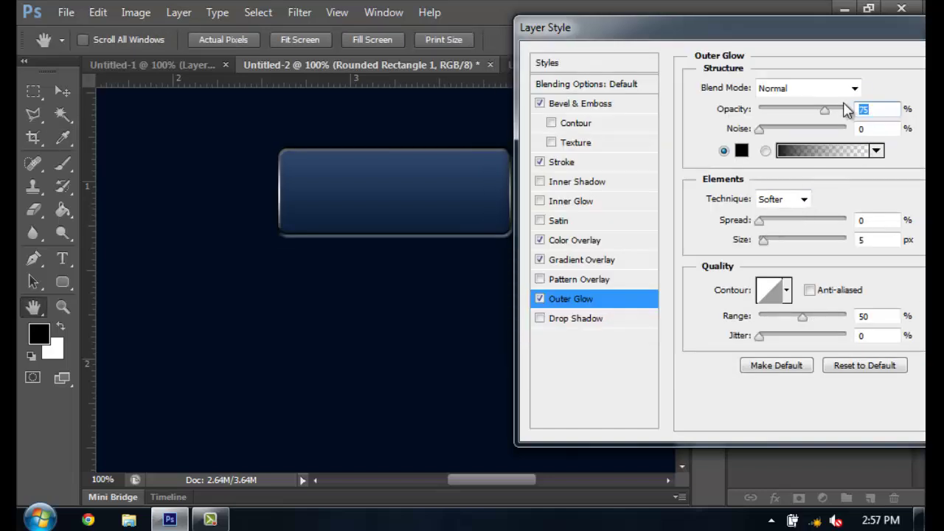
Set the outer glow to spread 13 and size 8 with lowered opacity, then apply the style.
drag(825, 111, 847, 111)
drag(764, 219, 765, 241)
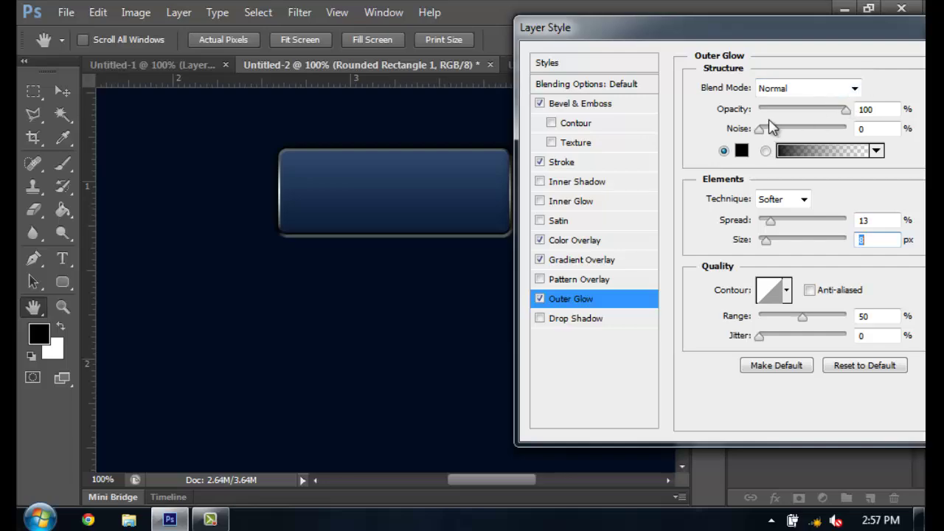
drag(648, 24, 697, 44)
drag(747, 27, 810, 10)
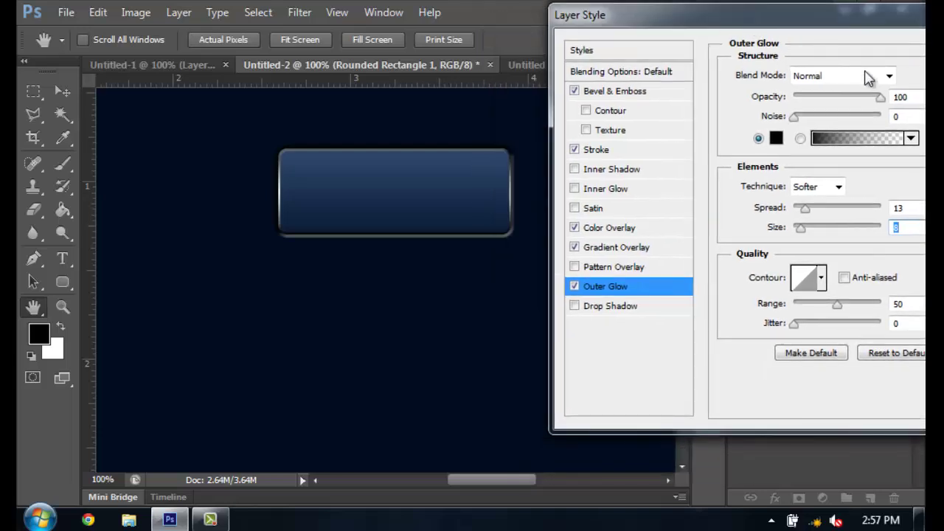
mouse_move(839, 99)
mouse_down()
mouse_move(797, 97)
mouse_move(824, 104)
mouse_up()
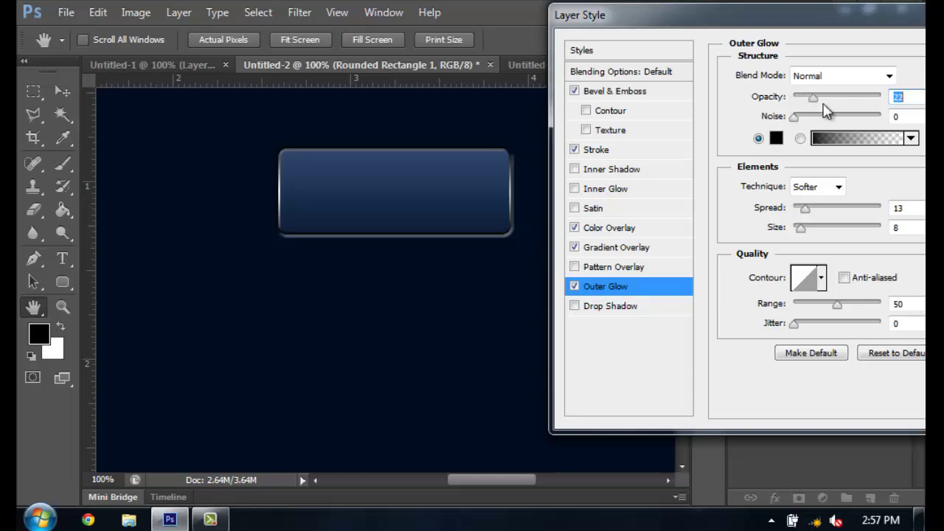
click(643, 94)
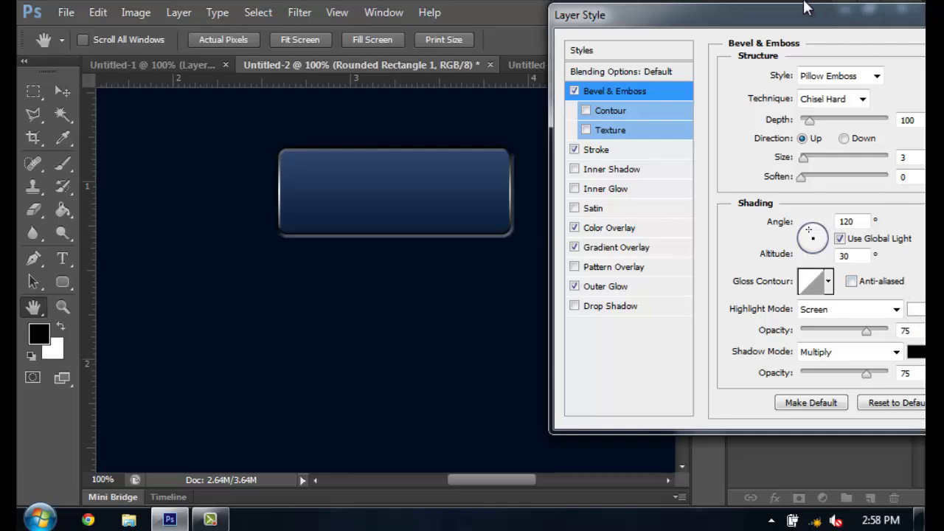
drag(794, 22, 516, 144)
click(809, 174)
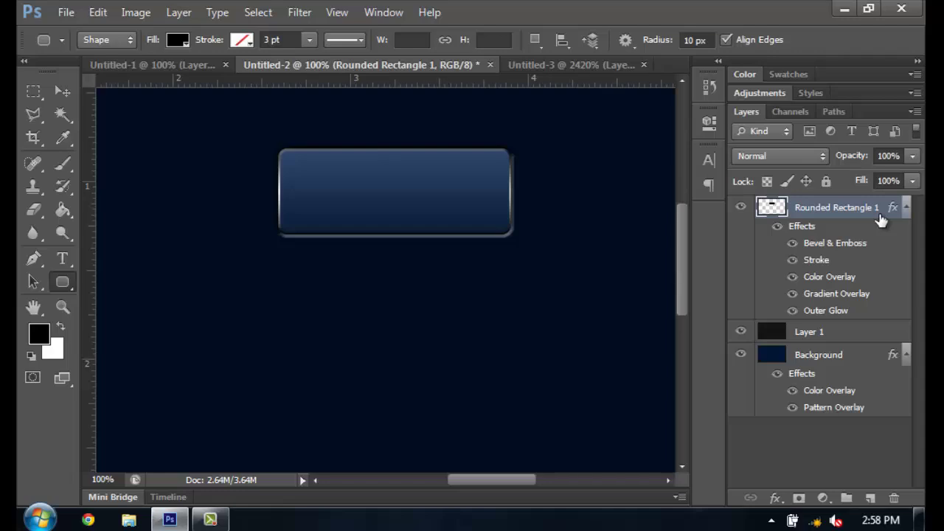
key(ctrl+j)
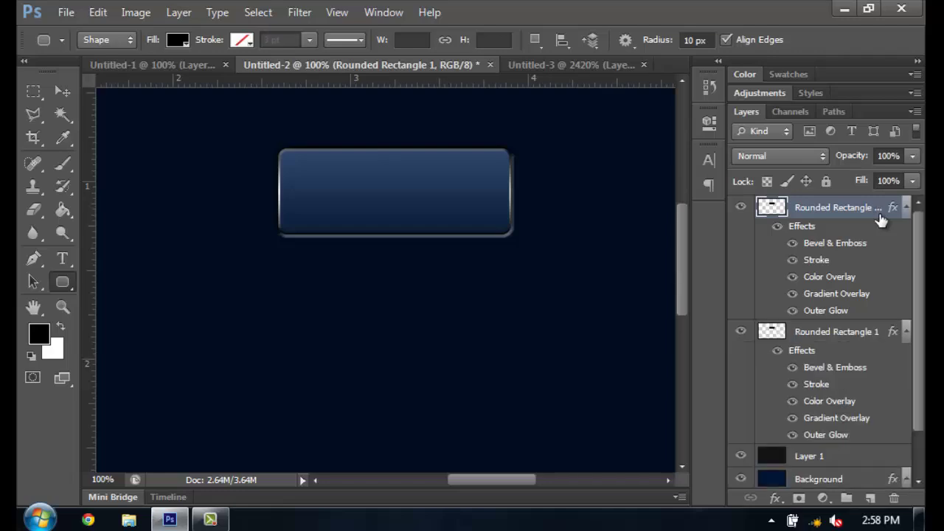
click(64, 91)
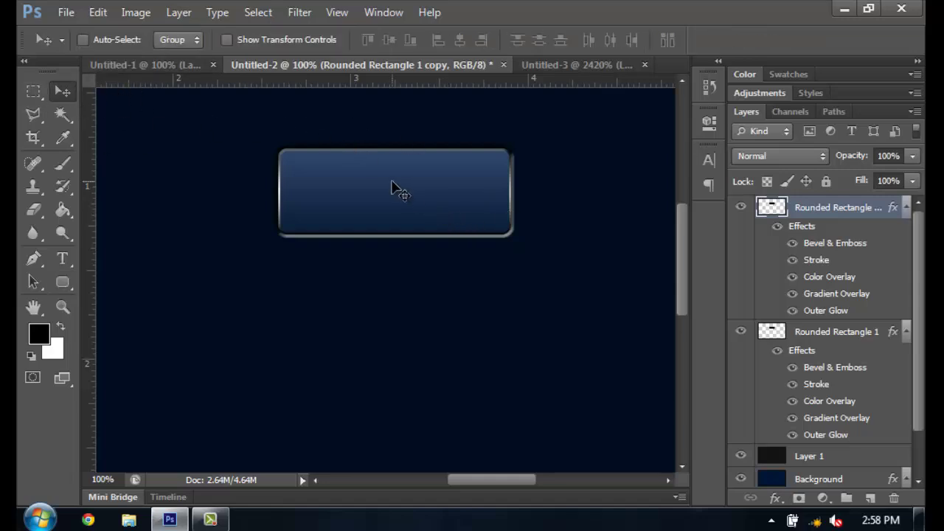
drag(394, 258, 399, 324)
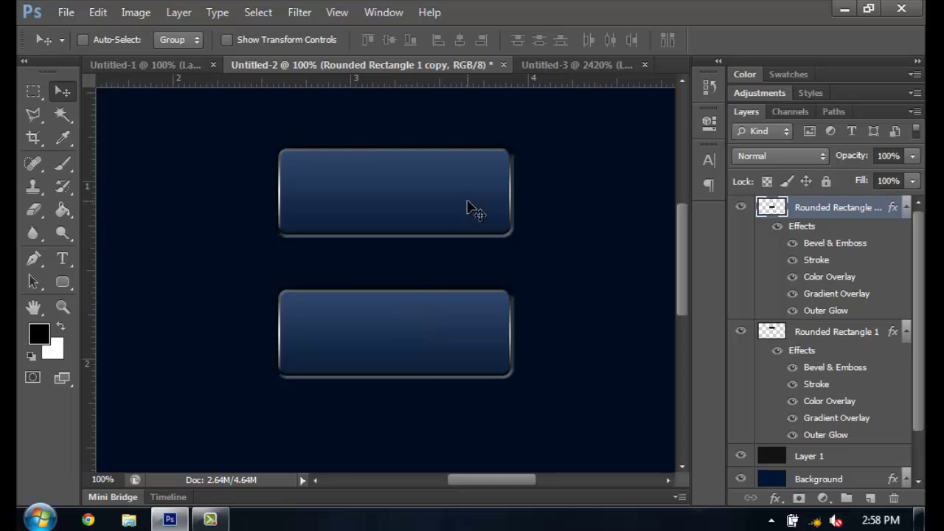
scroll(566, 239, down, 3)
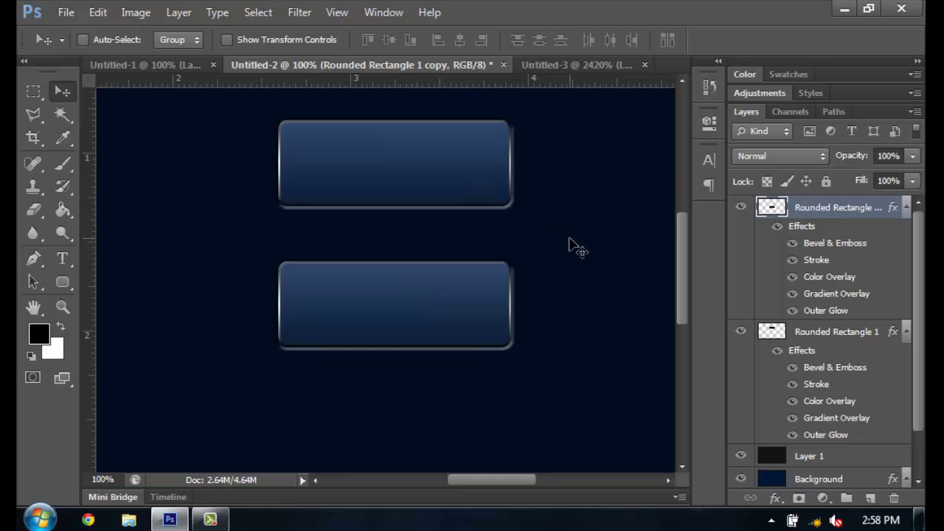
scroll(572, 245, up, 3)
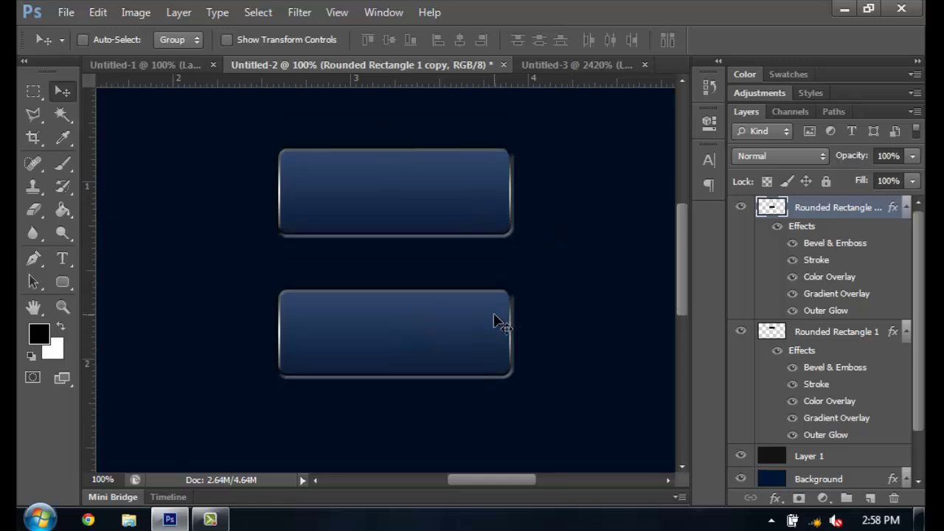
key(ctrl+z)
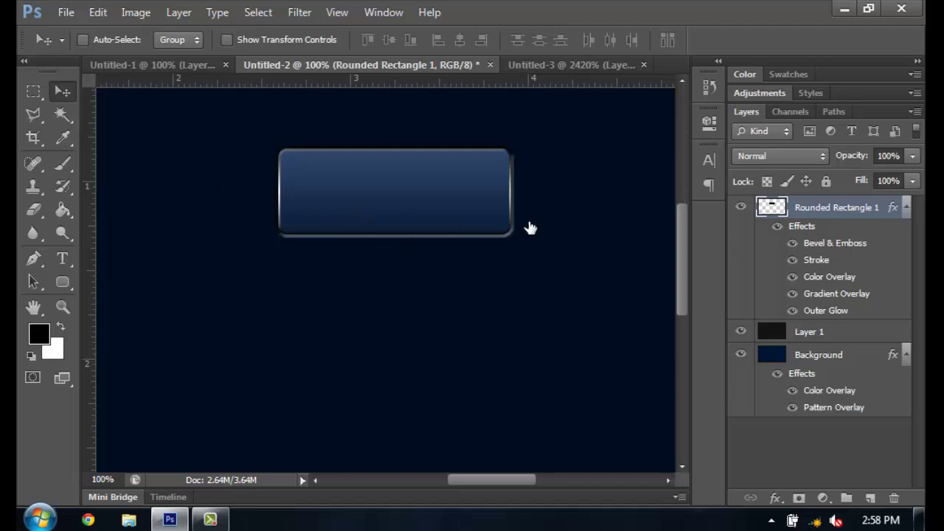
Set the button's Bevel & Emboss highlight opacity to 40% and apply it.
double_click(835, 242)
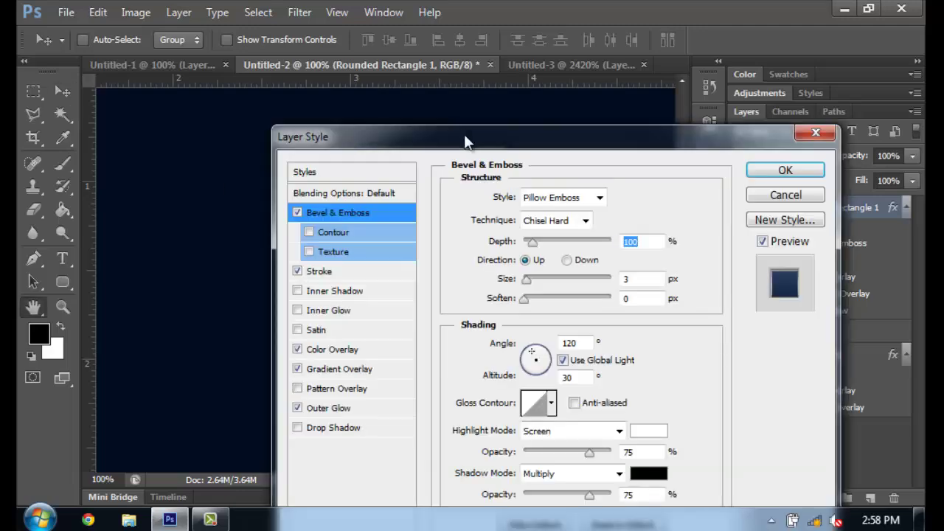
drag(475, 144, 738, 143)
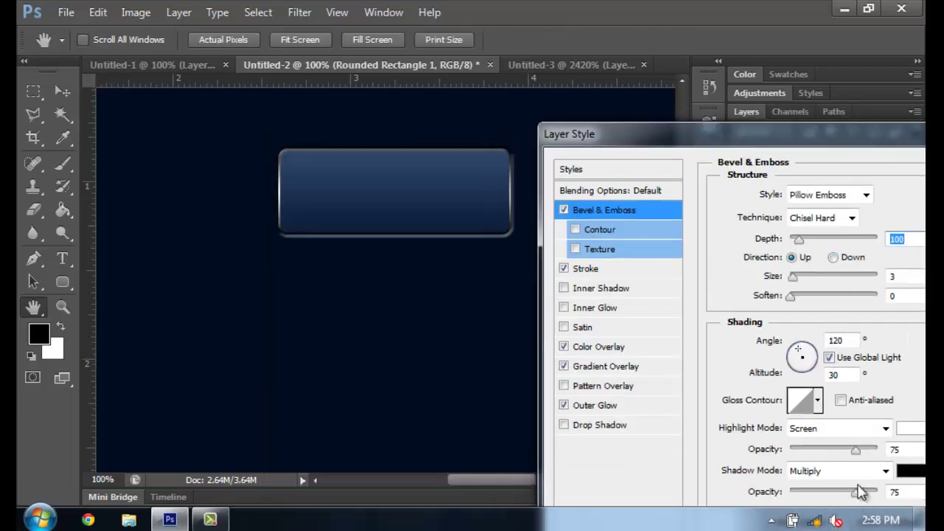
mouse_move(836, 451)
mouse_down()
mouse_move(803, 450)
mouse_move(824, 451)
mouse_up()
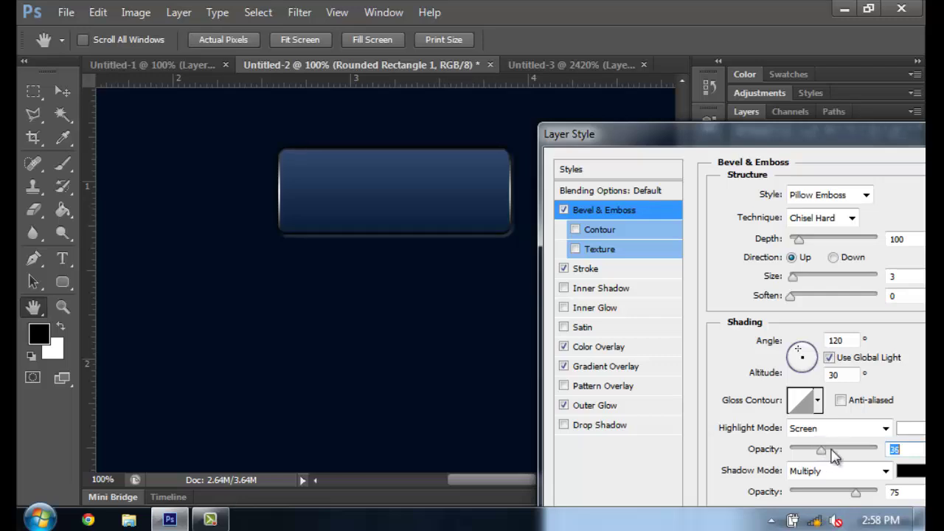
drag(704, 145, 509, 110)
text(40)
drag(546, 100, 616, 247)
click(902, 282)
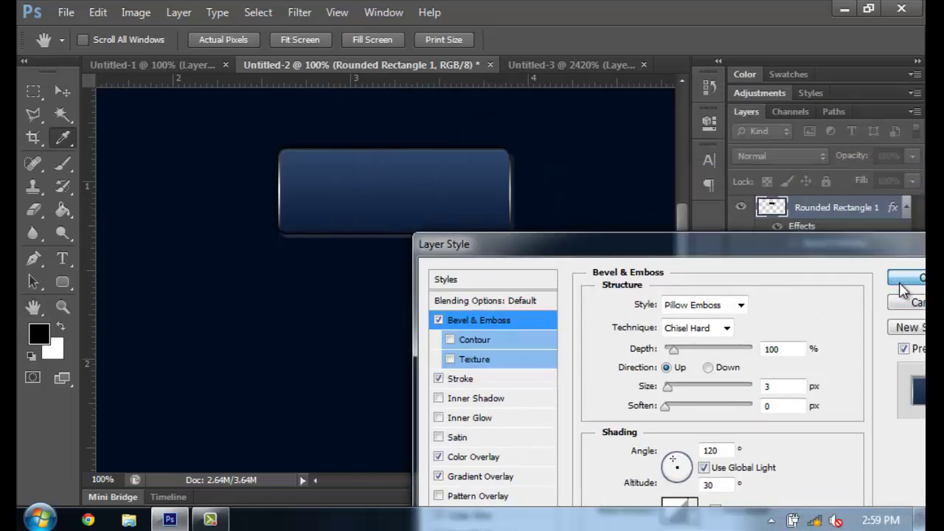
Duplicate the button twice with Ctrl+J, stacking each copy below the previous one.
key(ctrl+j)
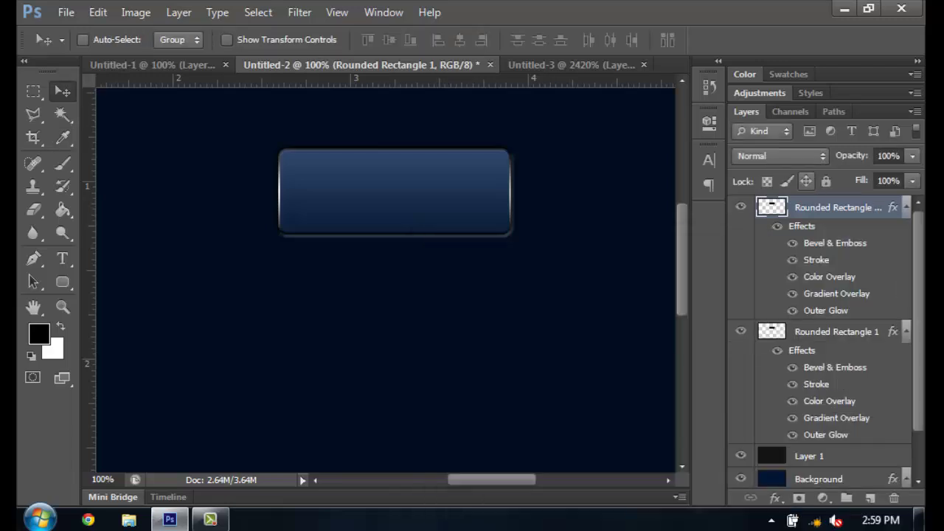
drag(464, 215, 487, 333)
scroll(608, 296, down, 3)
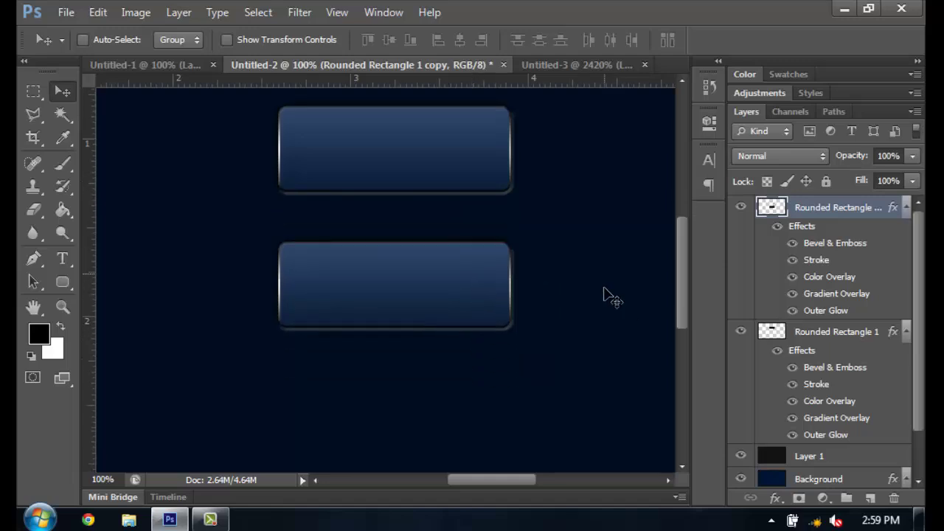
key(ctrl+j)
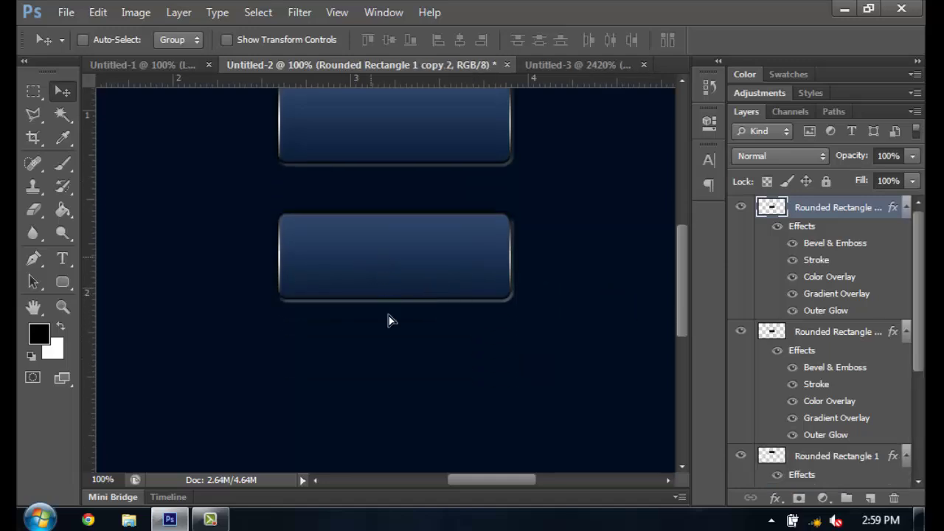
drag(391, 379, 399, 386)
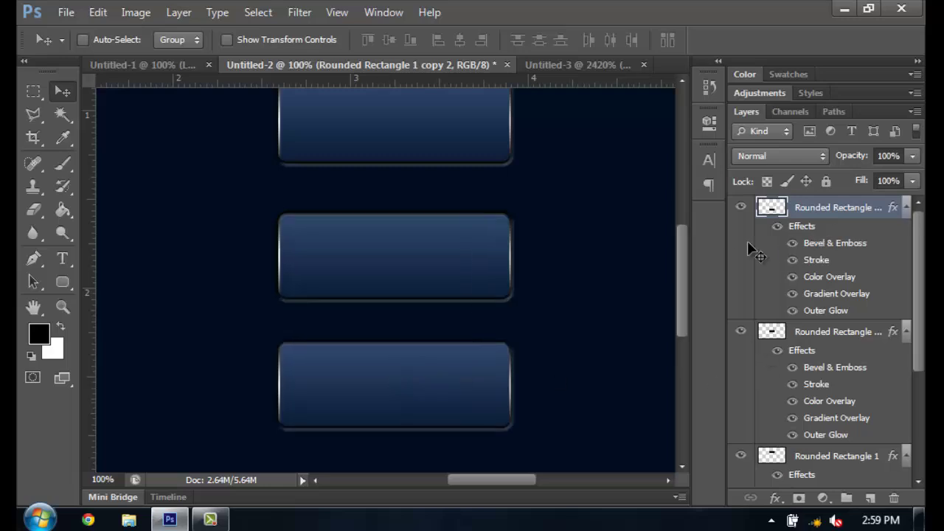
scroll(259, 290, up, 1)
scroll(259, 291, down, 2)
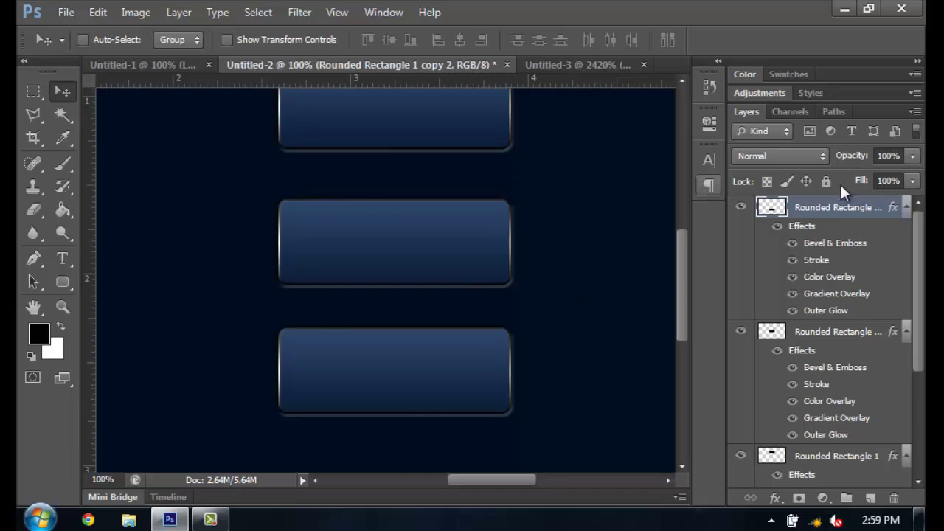
Confirm the top button layer's name without changing it.
double_click(878, 209)
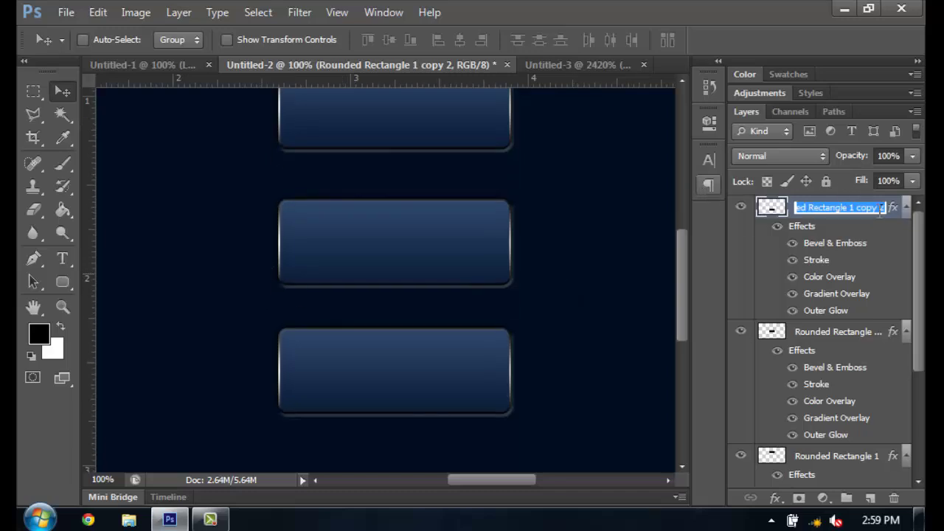
click(887, 209)
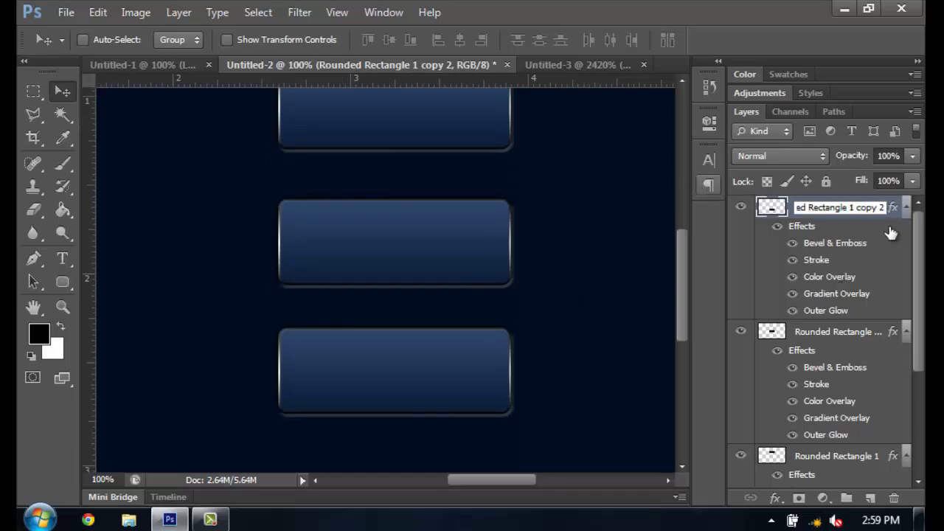
key(Return)
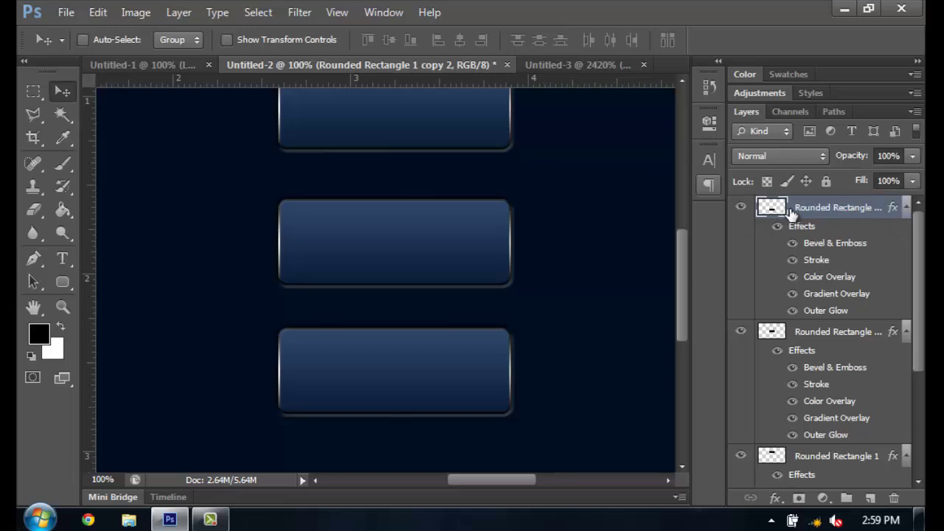
Add a Normal-mode Inner Glow with a dark sampled colour to the bottom button.
double_click(787, 210)
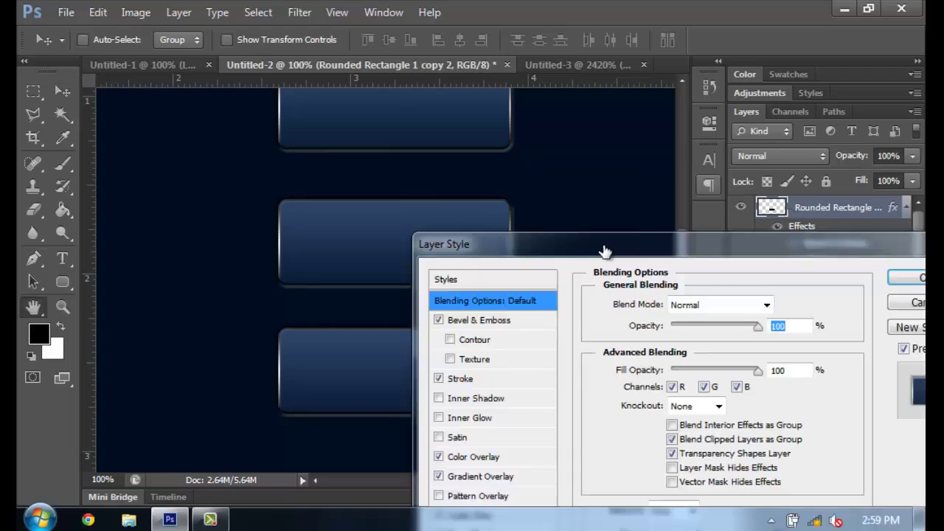
drag(594, 246, 716, 62)
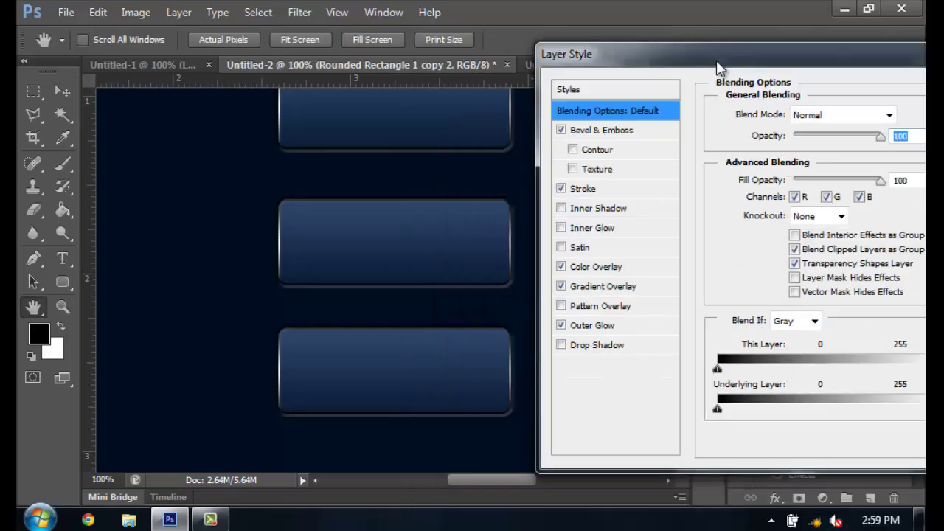
click(580, 228)
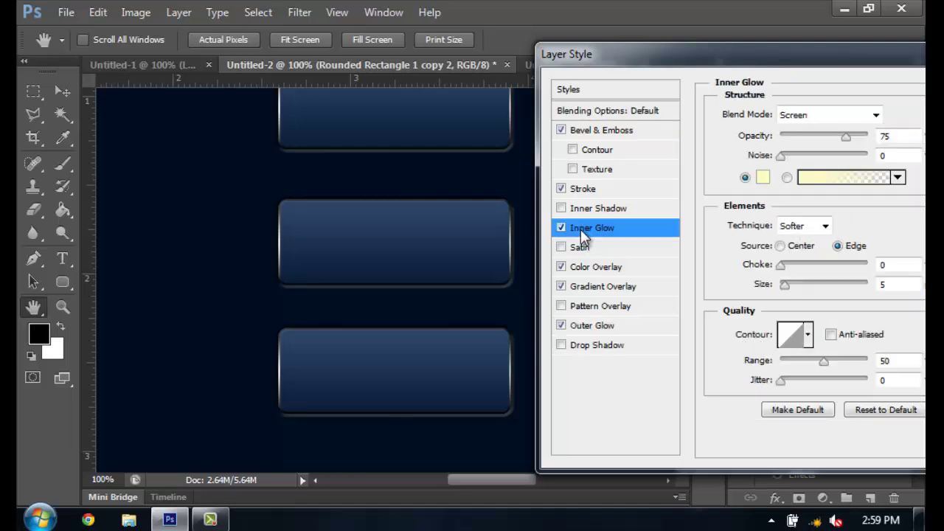
click(859, 120)
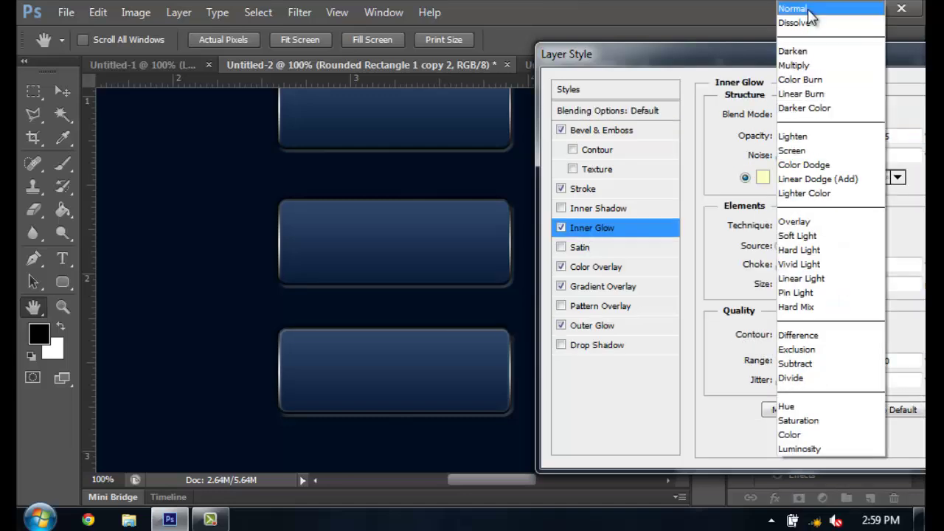
click(814, 10)
click(762, 183)
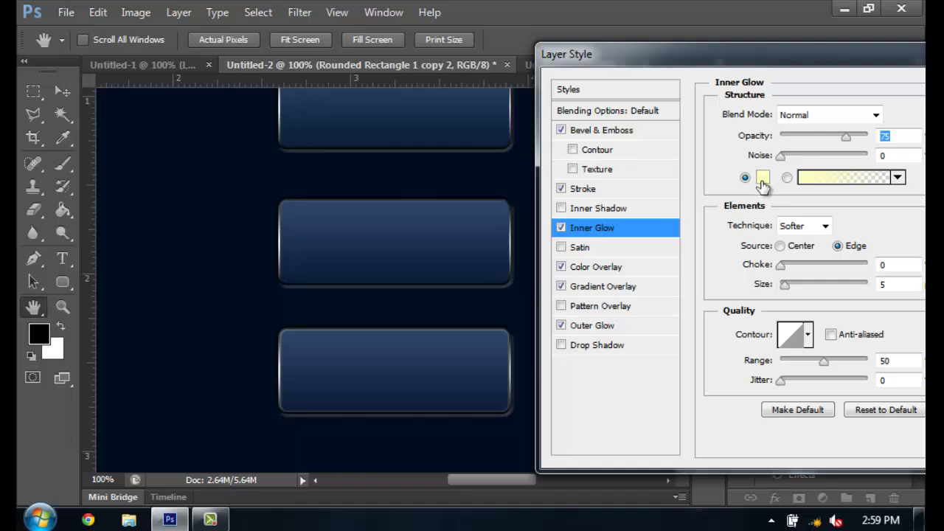
click(463, 338)
click(901, 90)
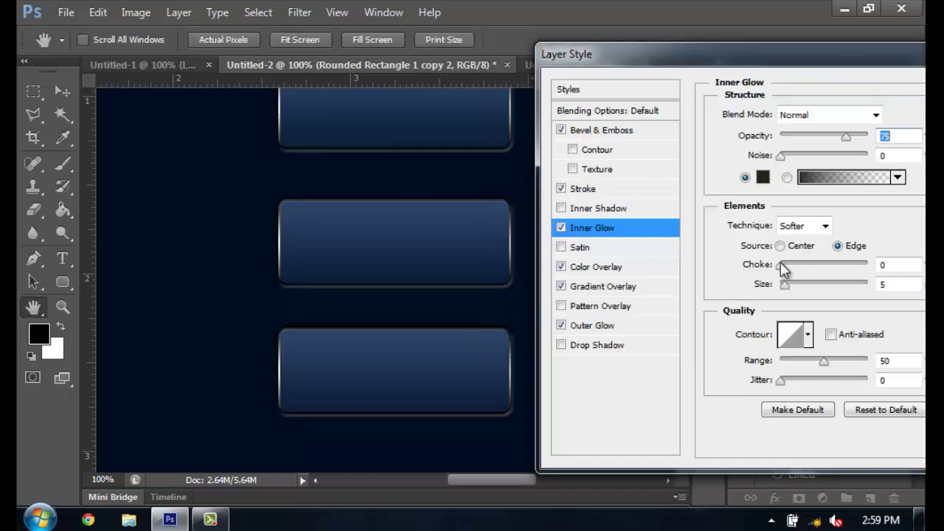
Set the inner glow to choke 21, size 35, 19% opacity, black, and enable Drop Shadow.
click(802, 265)
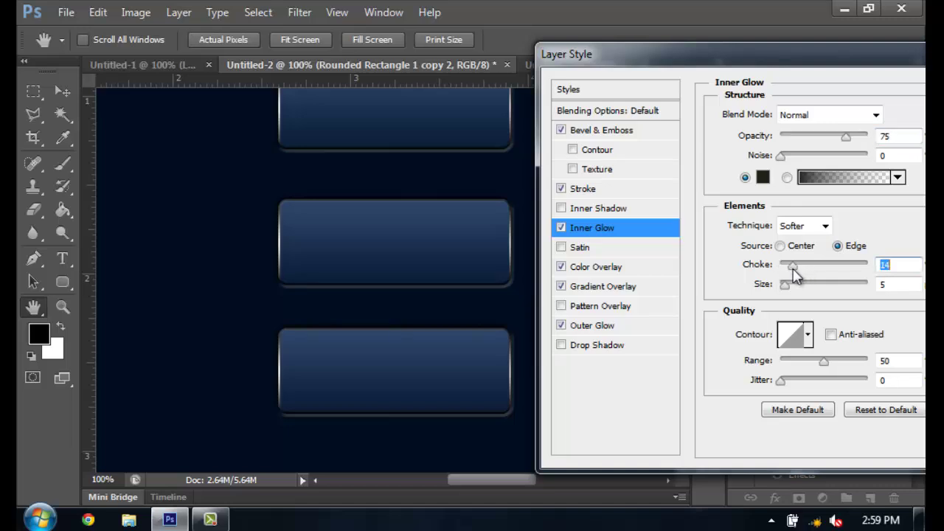
drag(806, 289, 798, 265)
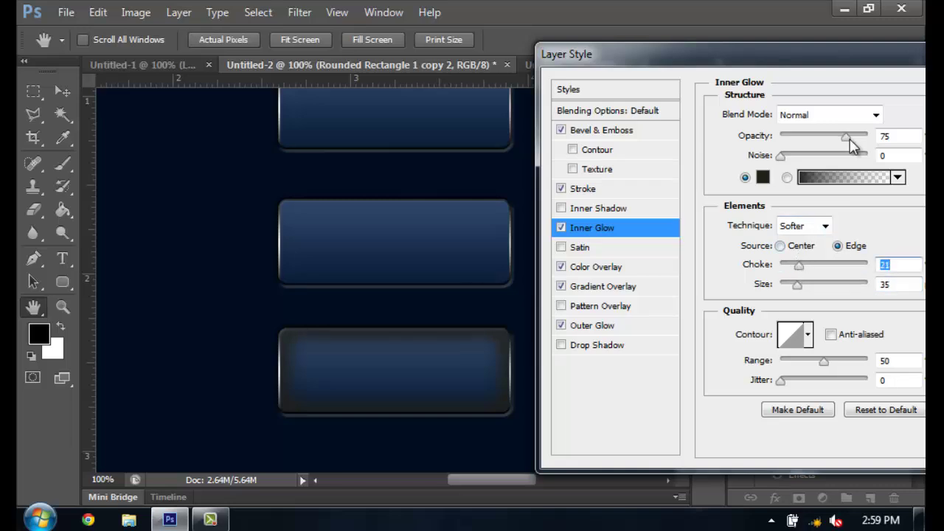
drag(847, 145, 802, 152)
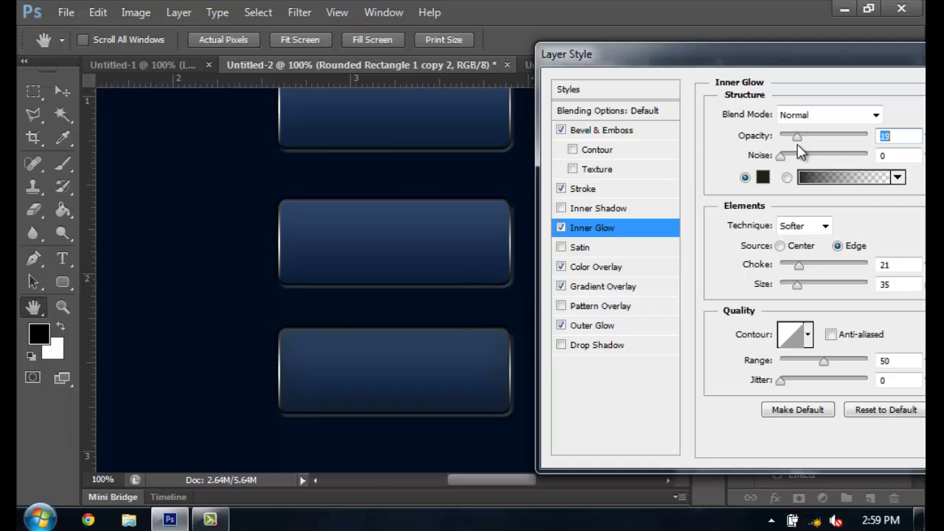
click(762, 179)
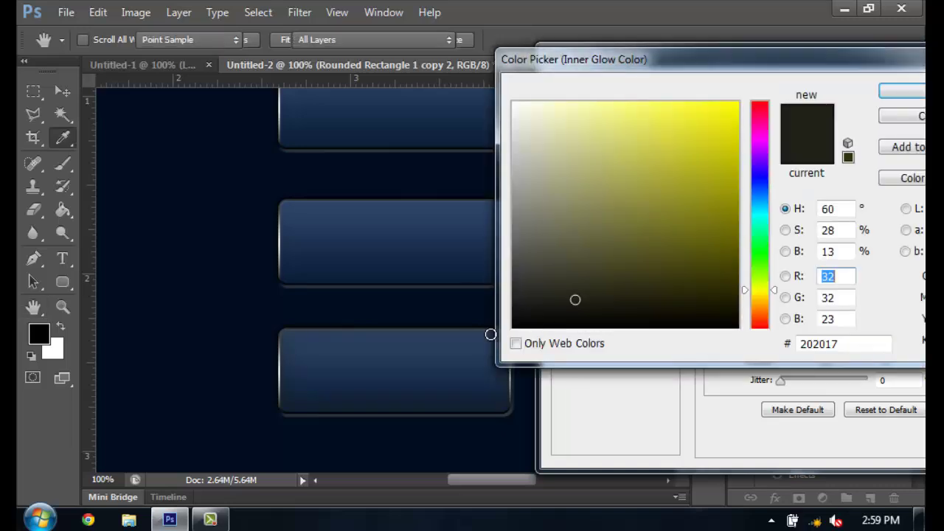
click(460, 350)
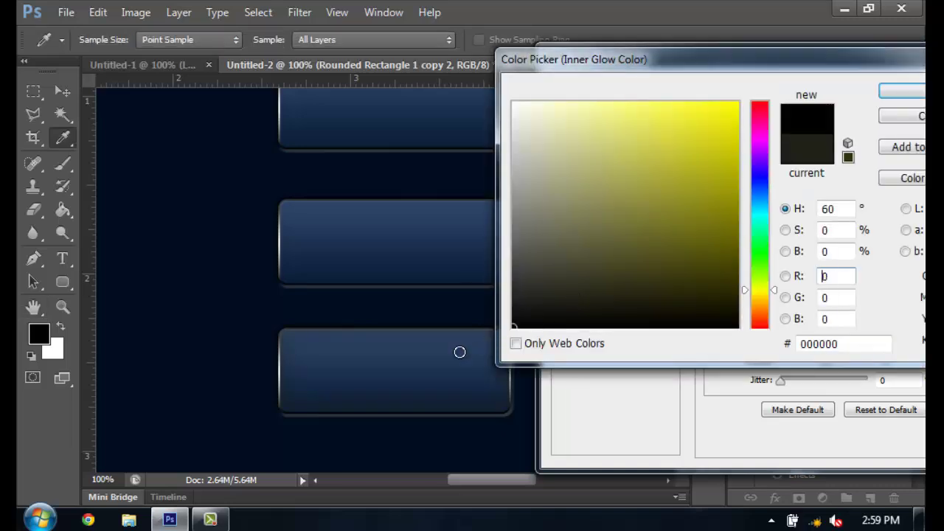
click(906, 100)
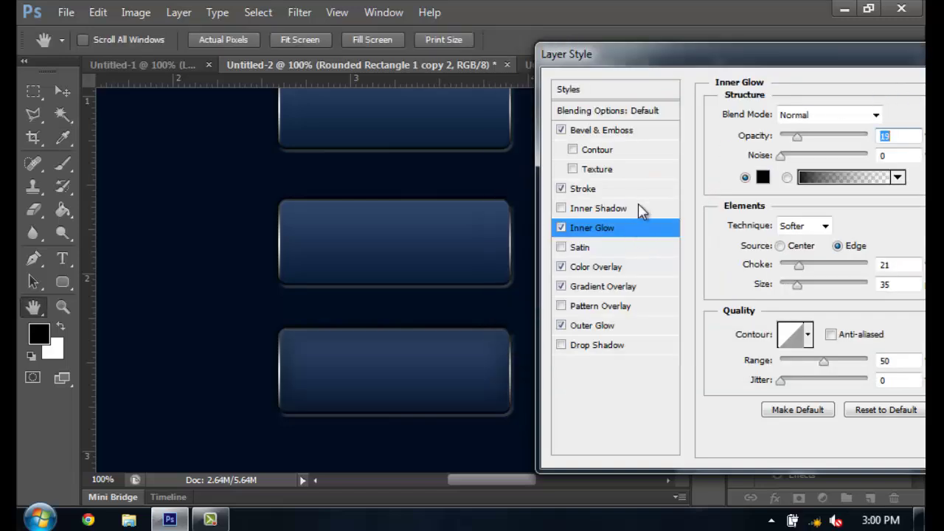
click(573, 345)
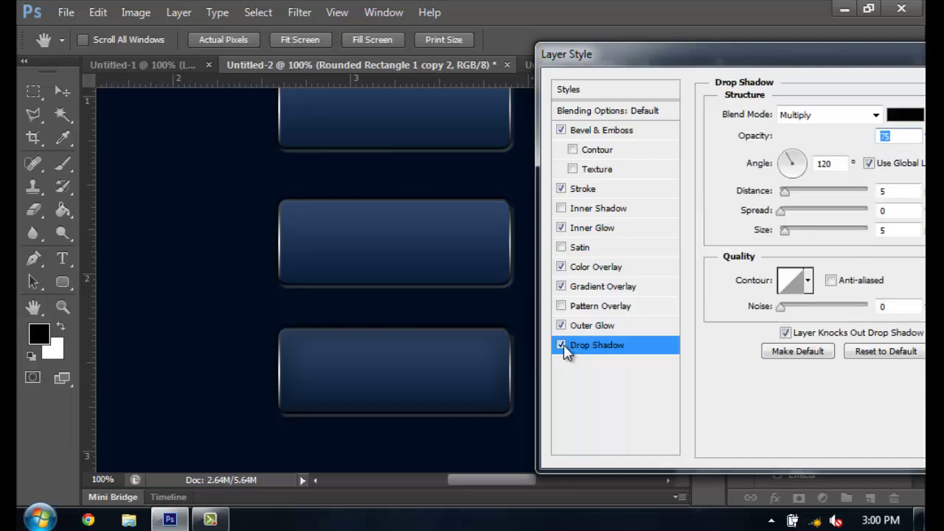
Replace the Drop Shadow with an Inner Shadow: distance 15, size 35, opacity 56%.
click(563, 346)
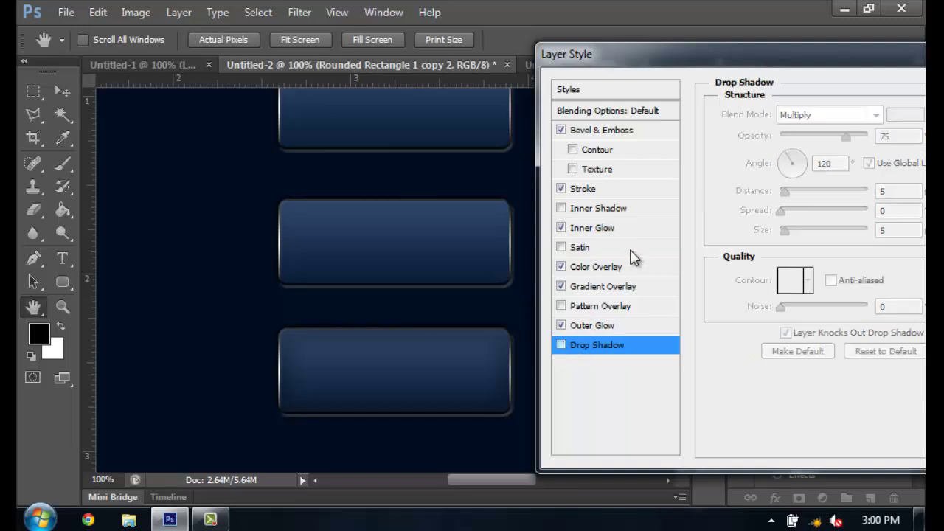
click(602, 209)
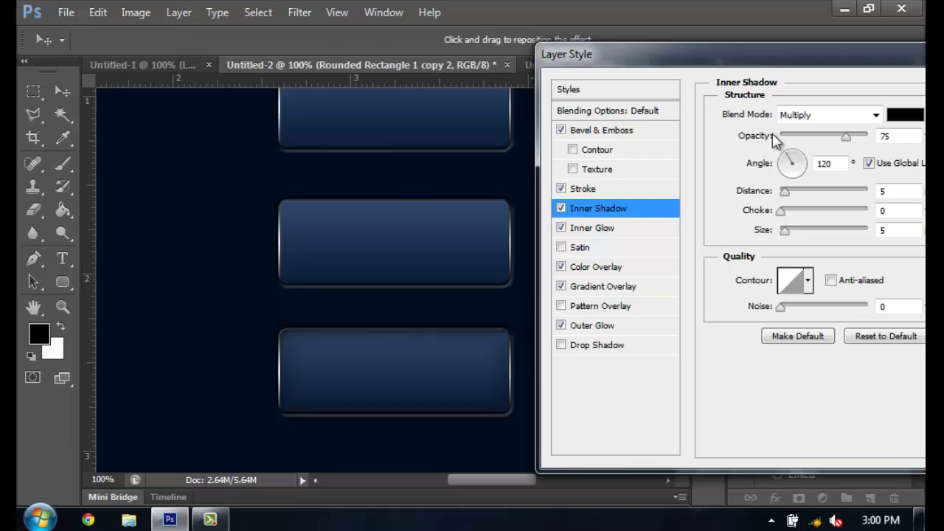
click(799, 193)
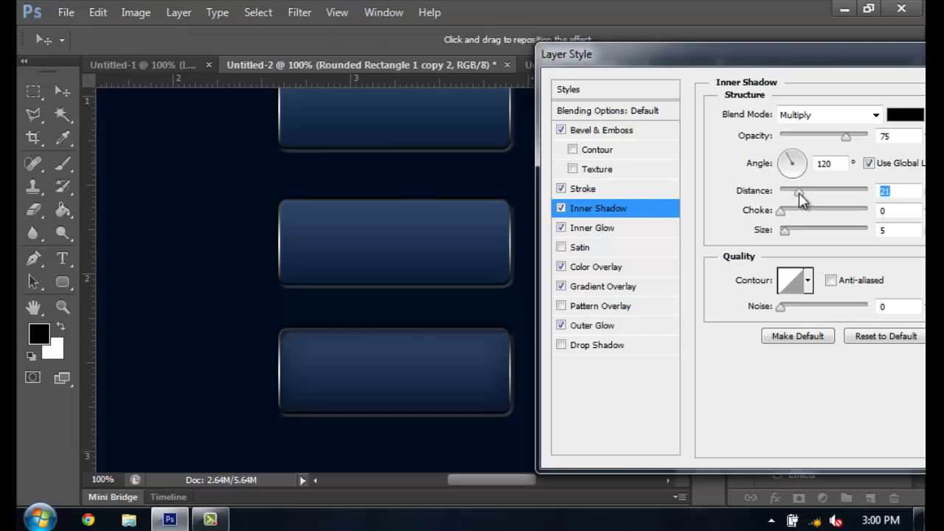
click(797, 231)
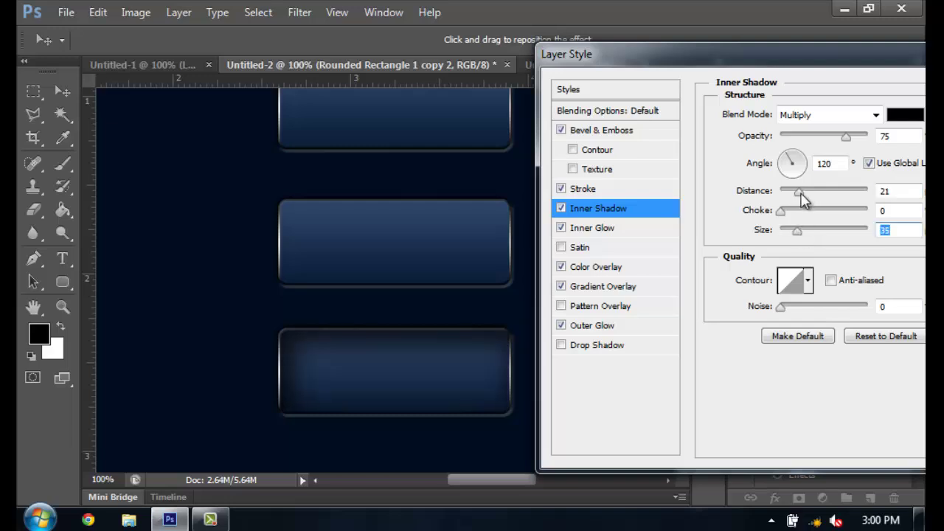
drag(798, 198, 793, 198)
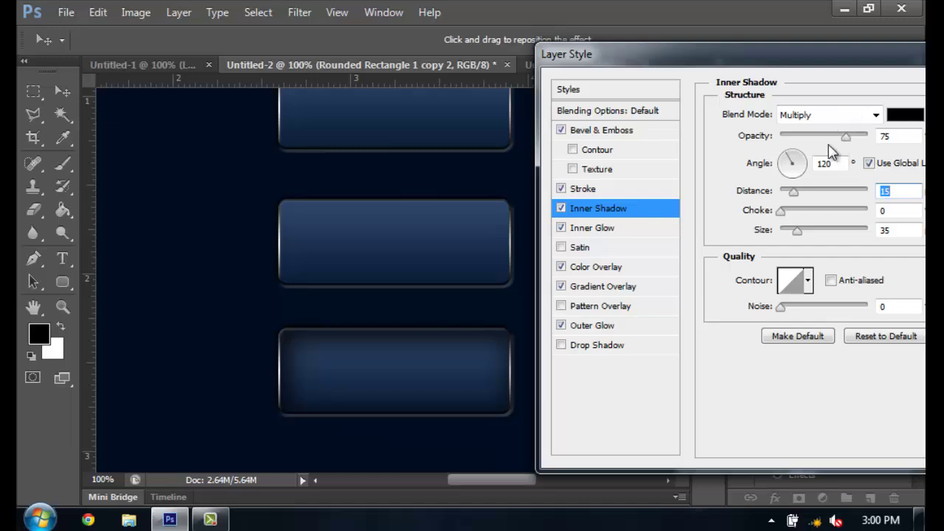
drag(849, 136, 829, 134)
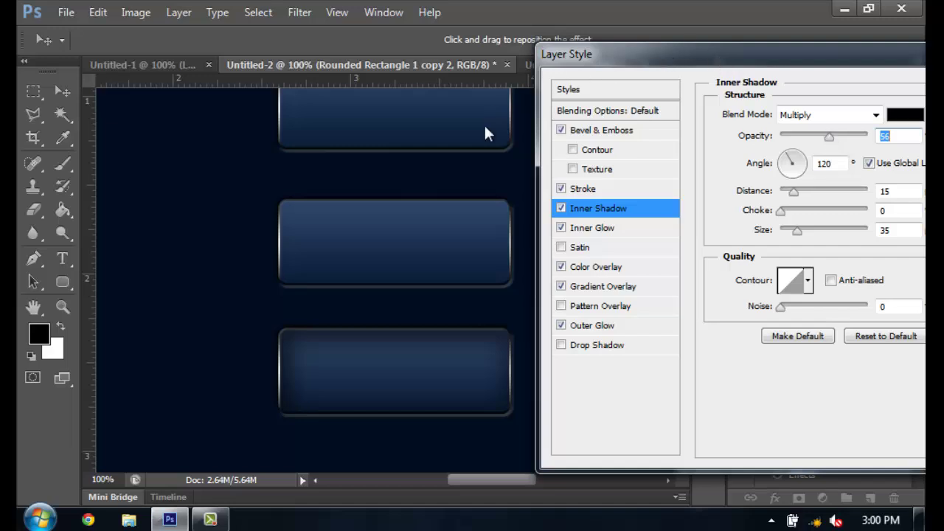
Apply the bottom button's layer style and select the middle button's layer.
drag(470, 161, 455, 198)
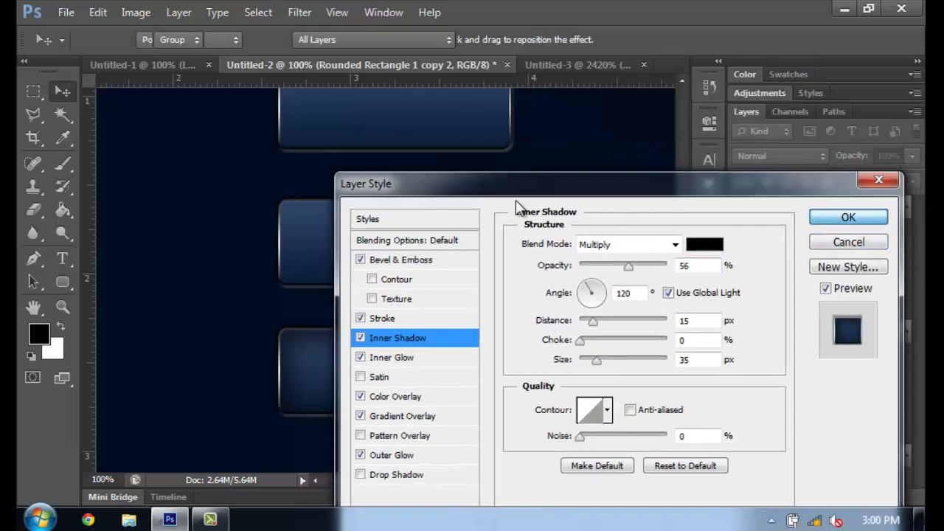
key(Return)
scroll(516, 203, up, 3)
scroll(516, 204, down, 2)
scroll(458, 210, down, 1)
scroll(399, 217, up, 2)
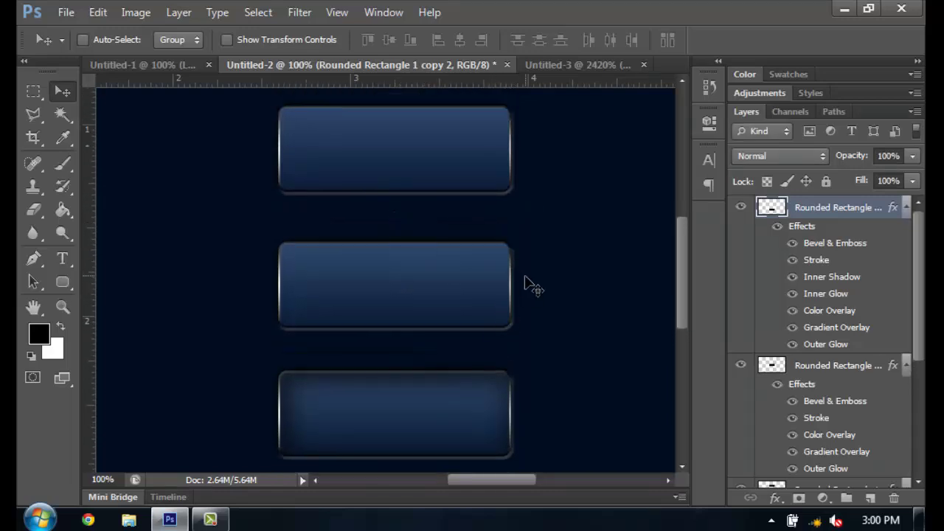
scroll(501, 282, down, 1)
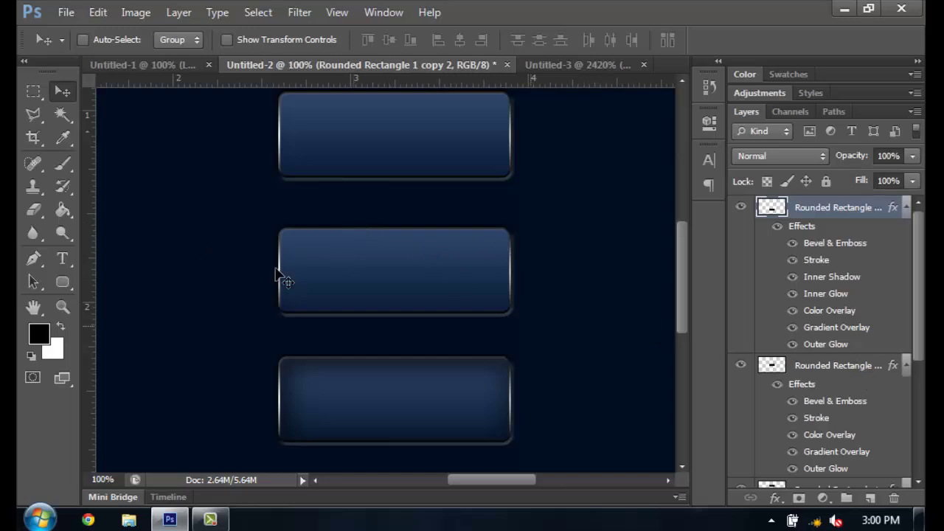
double_click(871, 369)
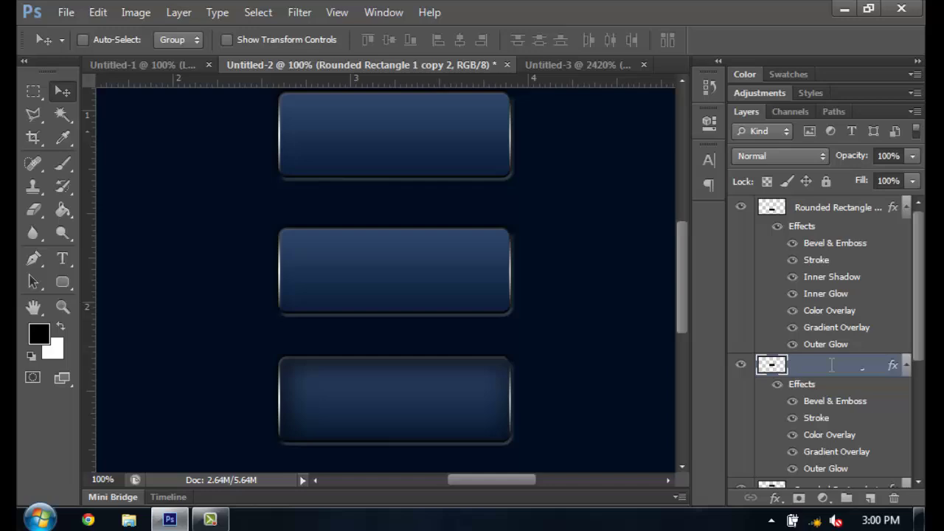
Lower the middle button's black Color Overlay opacity to 28% and apply the style.
click(794, 373)
key(Return)
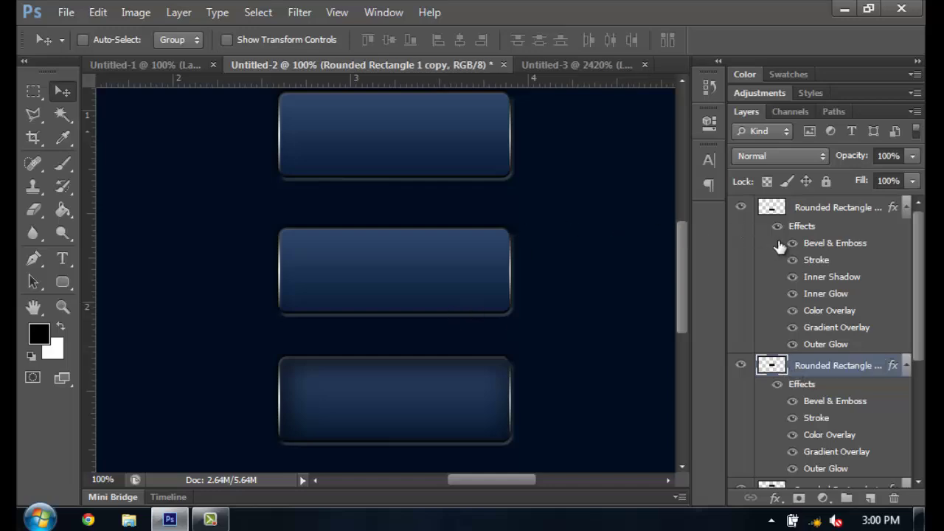
double_click(807, 373)
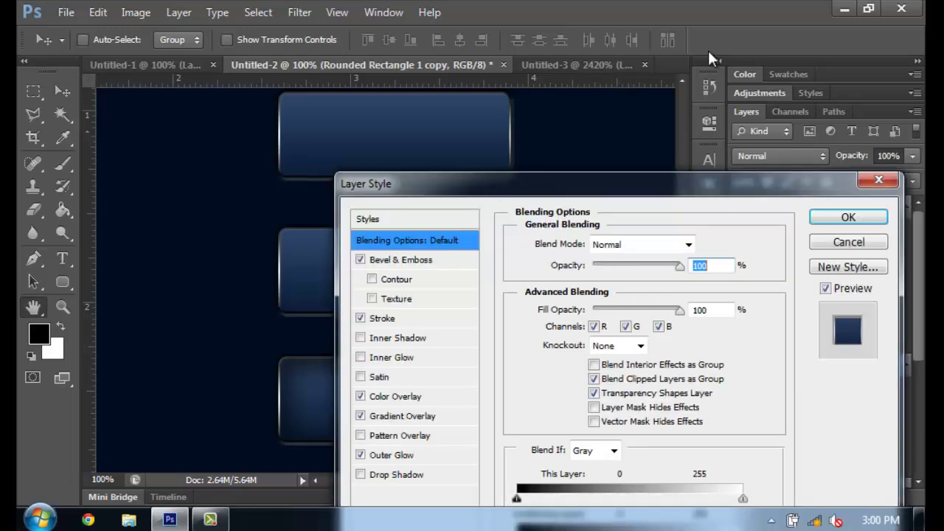
drag(516, 183, 734, 52)
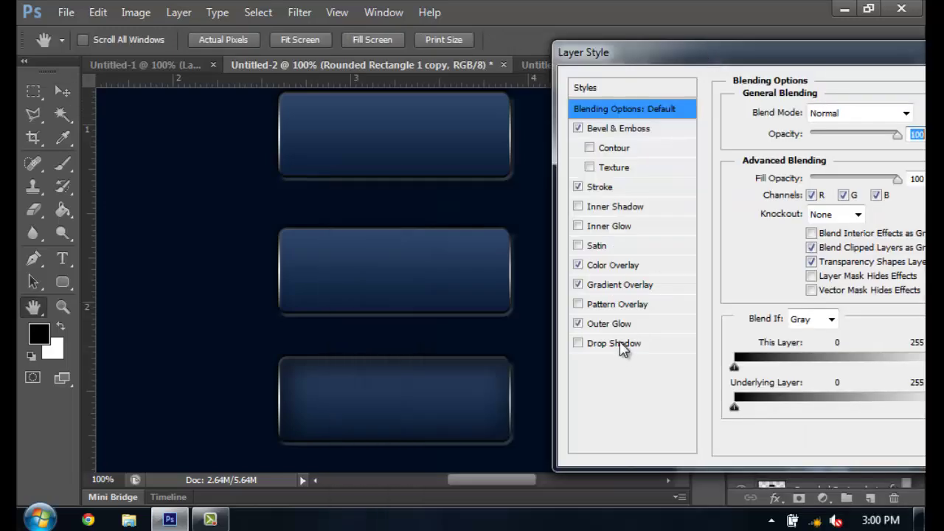
click(612, 267)
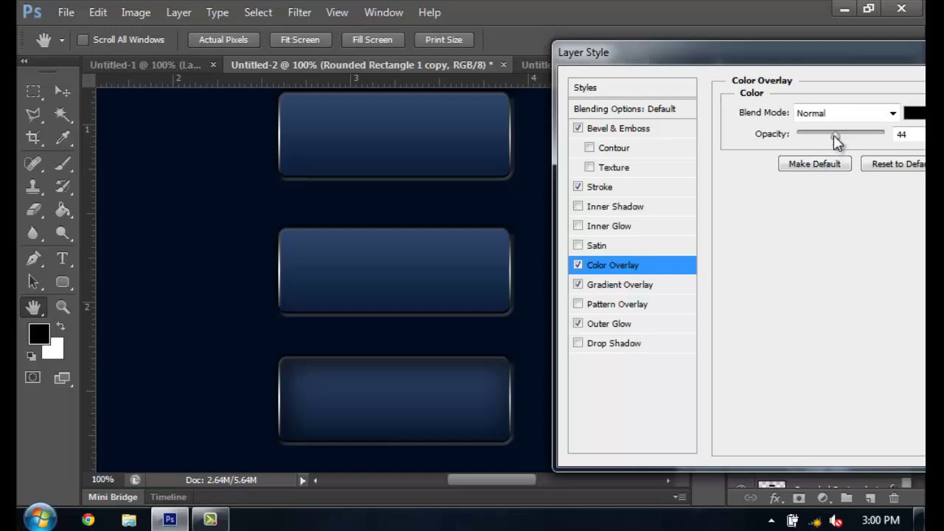
mouse_move(837, 142)
mouse_down()
mouse_move(812, 141)
mouse_move(824, 143)
mouse_up()
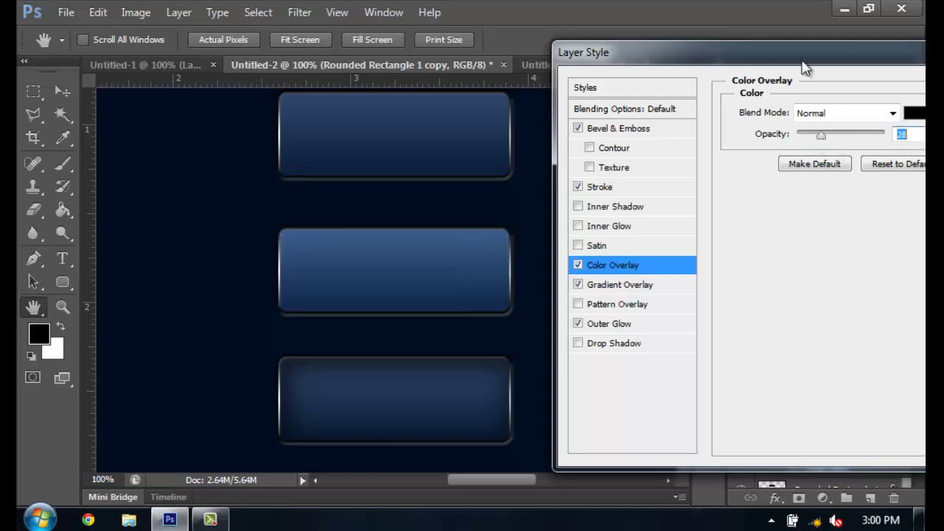
drag(675, 62, 412, 172)
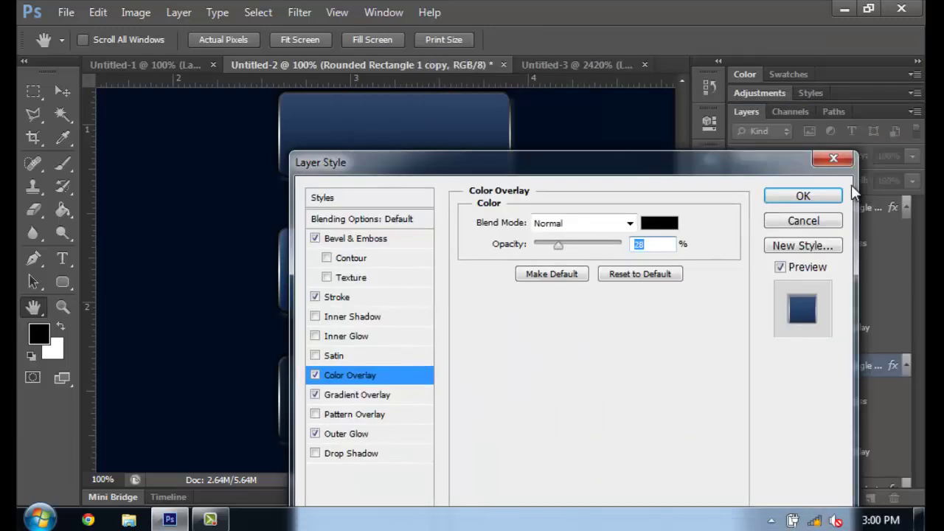
click(802, 196)
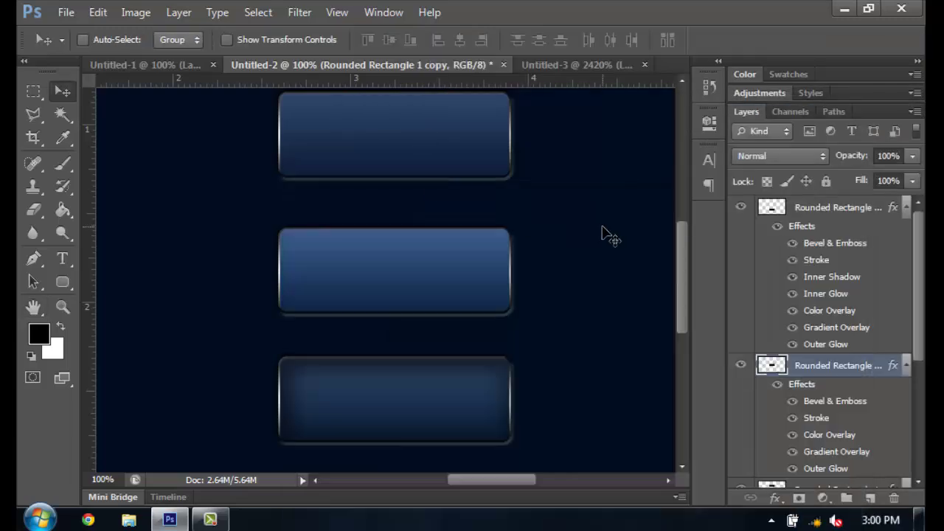
scroll(603, 230, up, 1)
Type 'Beta Designs' as a new text layer on the top button.
click(826, 216)
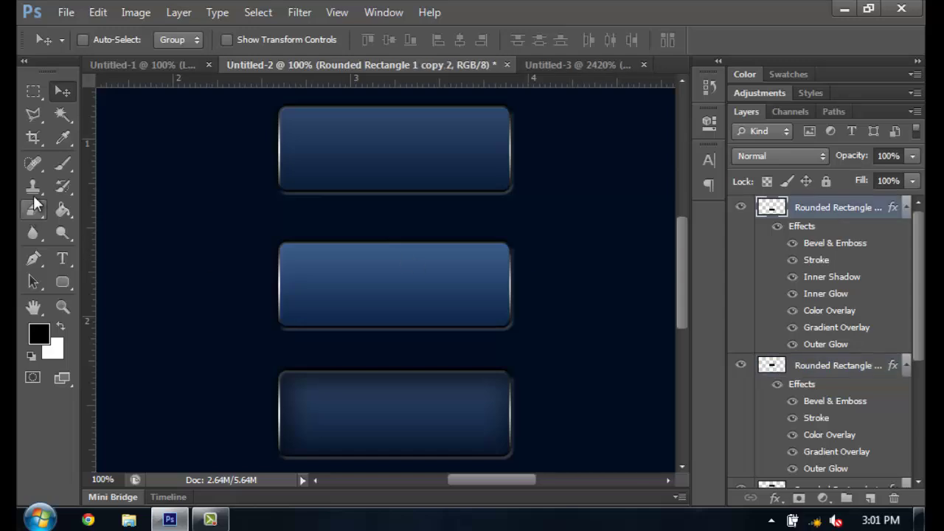
click(62, 258)
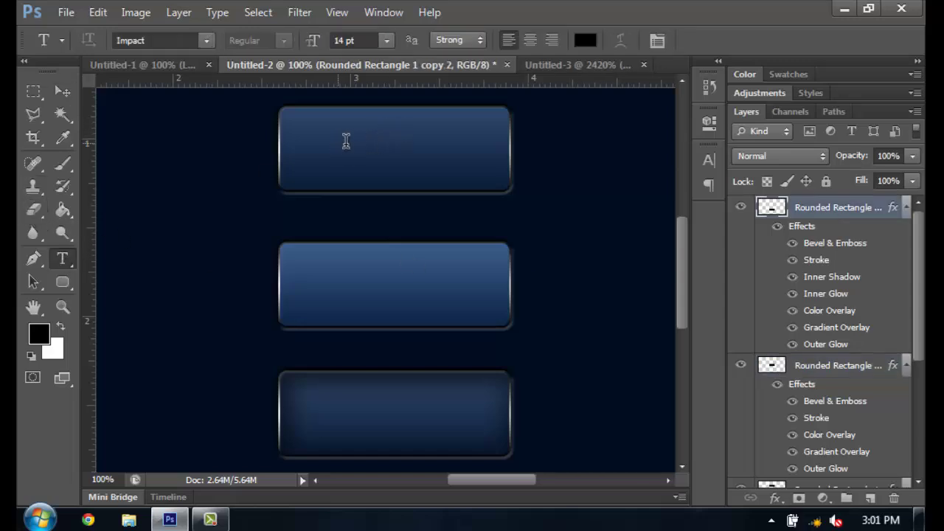
click(349, 142)
text(Beta Designs)
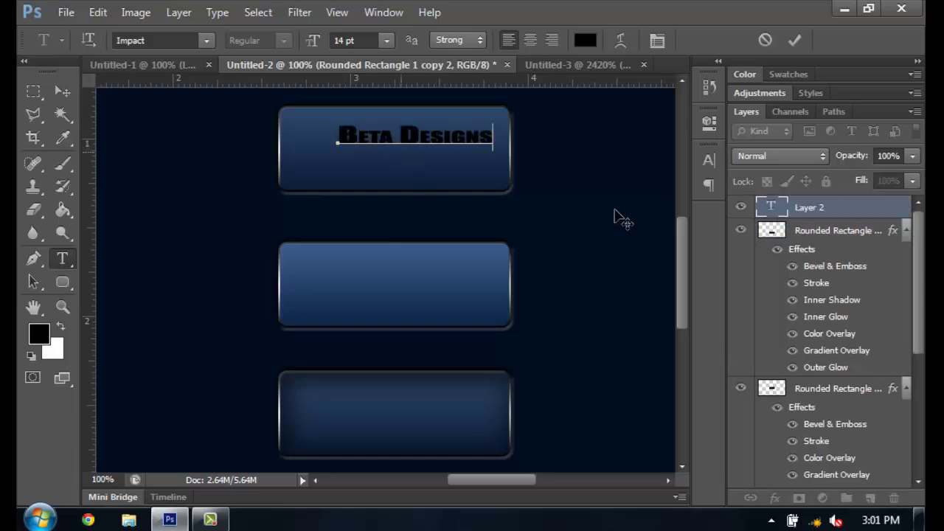
Make the 'Beta Designs' text white, commit it, and centre it on the top button.
key(ctrl+a)
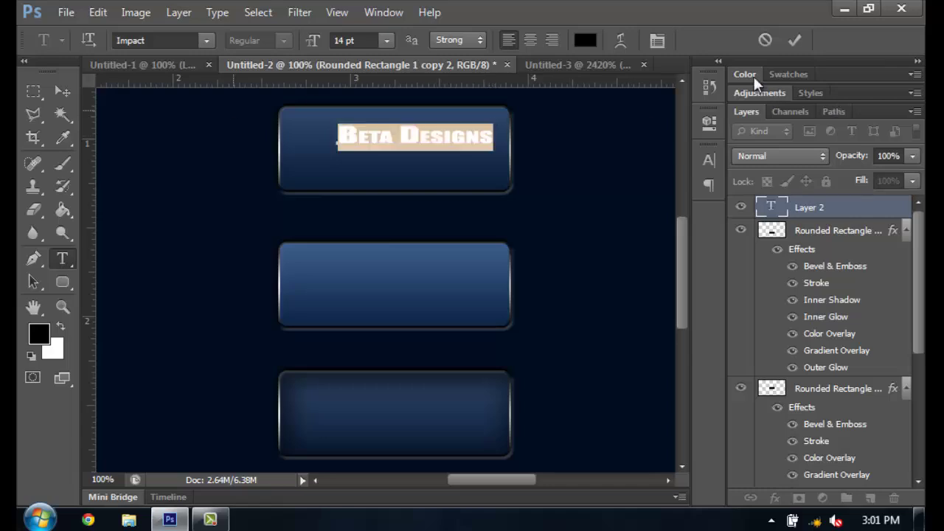
click(585, 39)
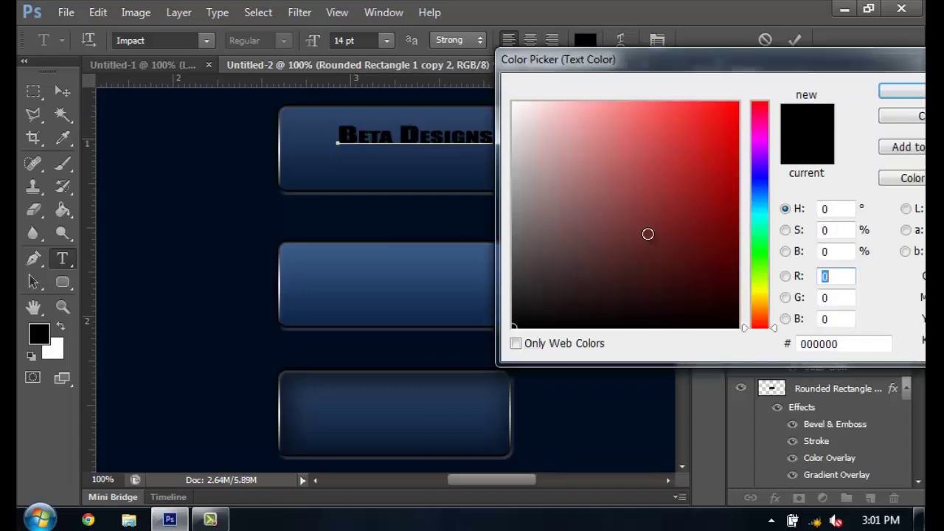
click(514, 103)
click(892, 92)
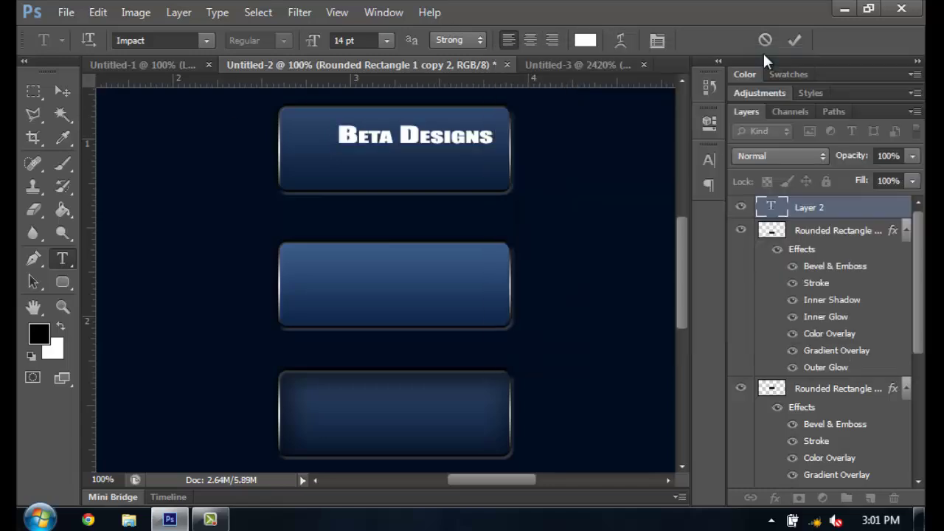
click(795, 42)
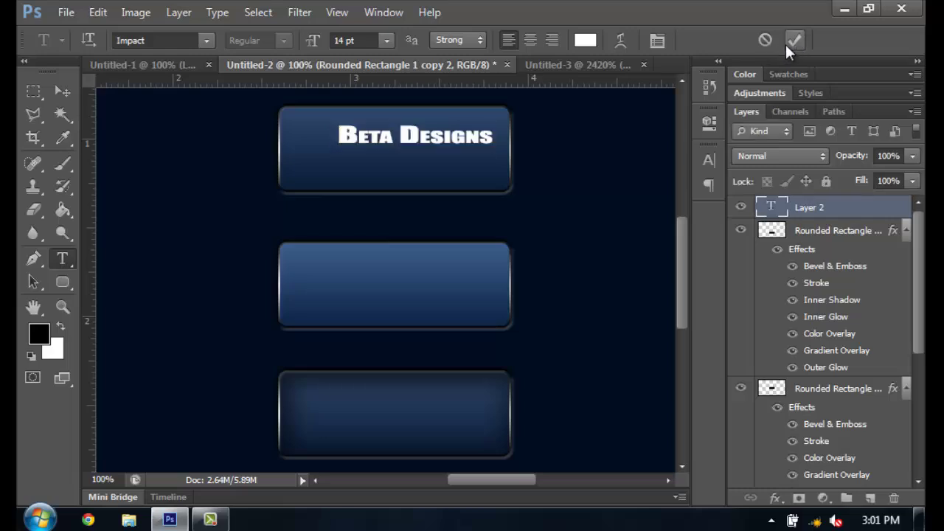
click(62, 91)
drag(466, 137, 444, 153)
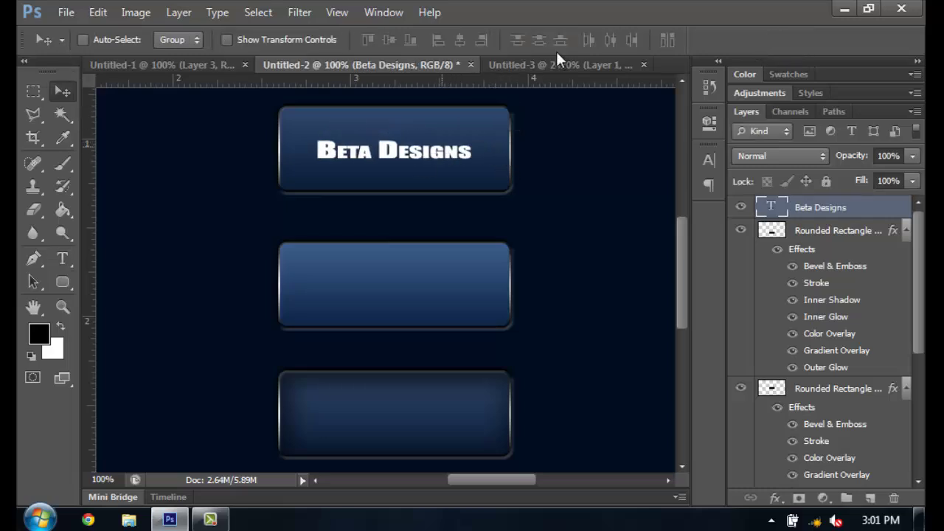
click(777, 155)
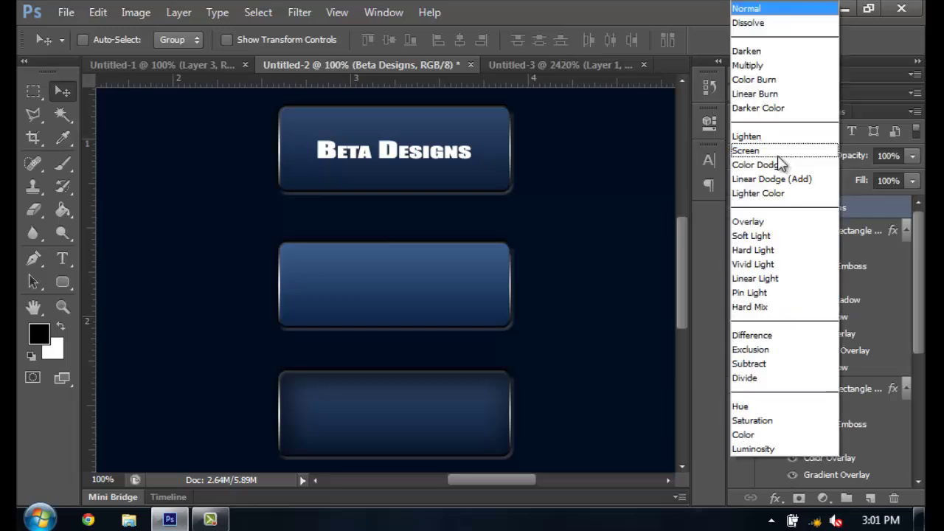
Set the Beta Designs text to Overlay blending and add a Normal-mode Inner Glow.
click(787, 224)
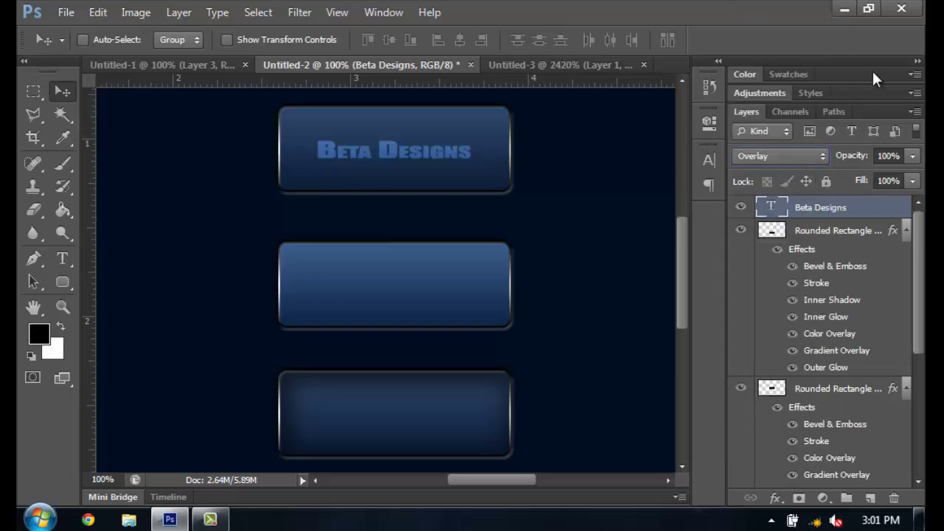
double_click(882, 208)
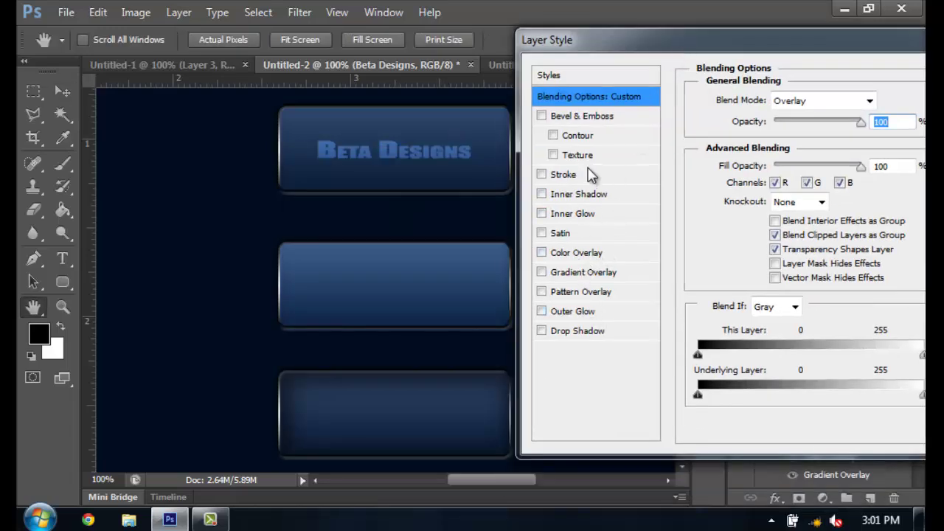
drag(621, 47, 662, 86)
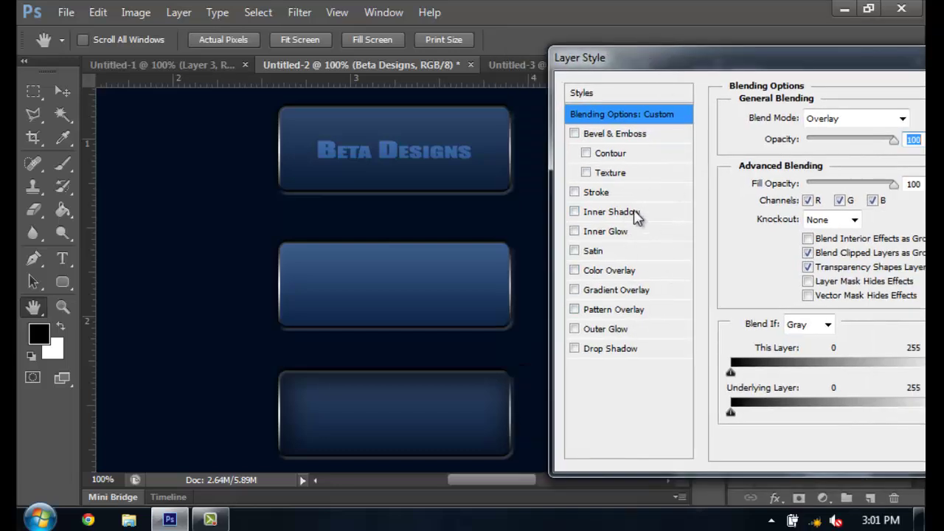
click(628, 234)
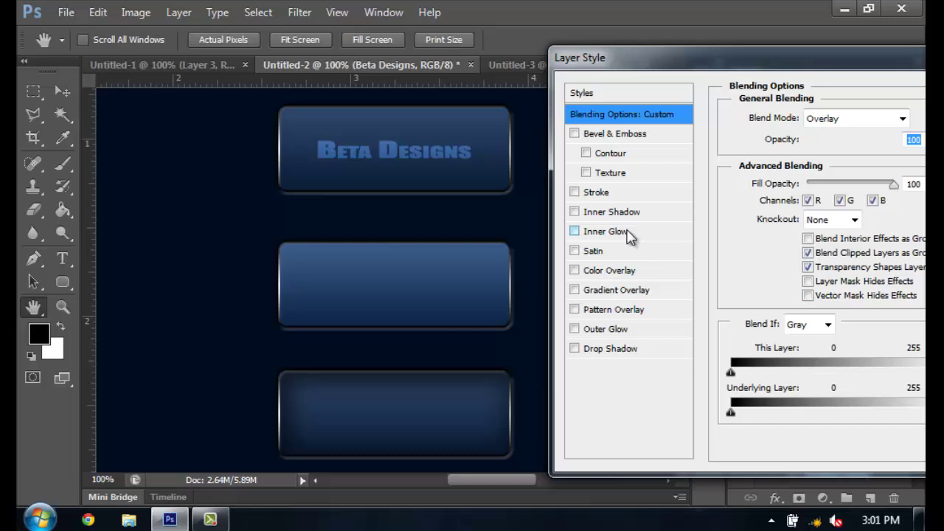
click(891, 120)
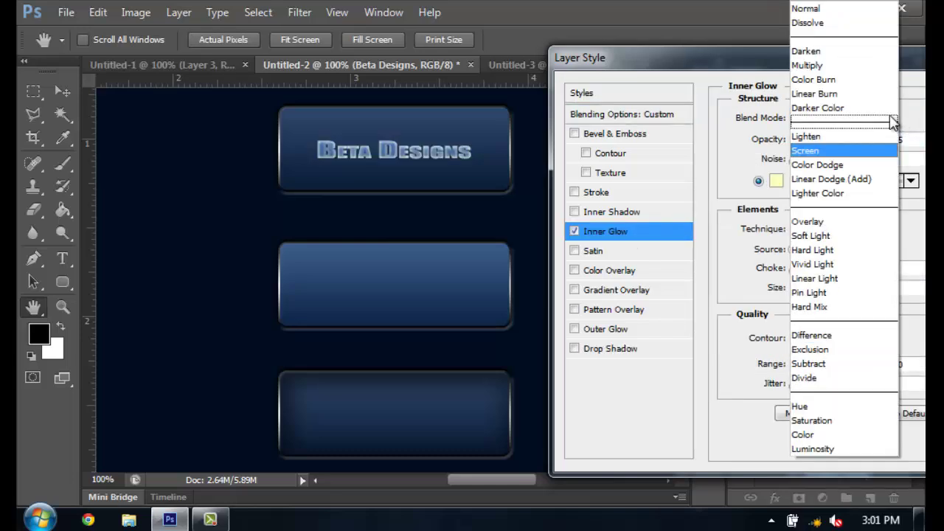
click(806, 9)
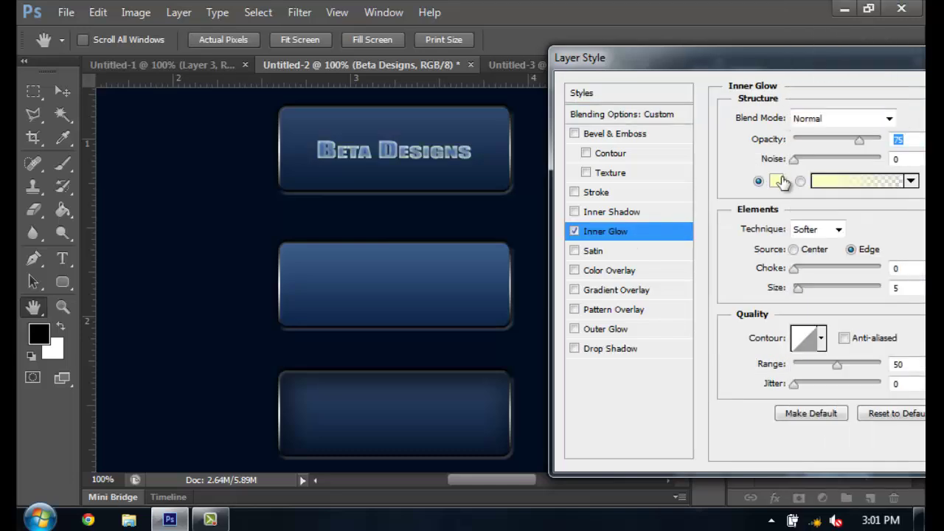
Make the inner glow black, size 2, opacity 42%, and apply it.
click(778, 181)
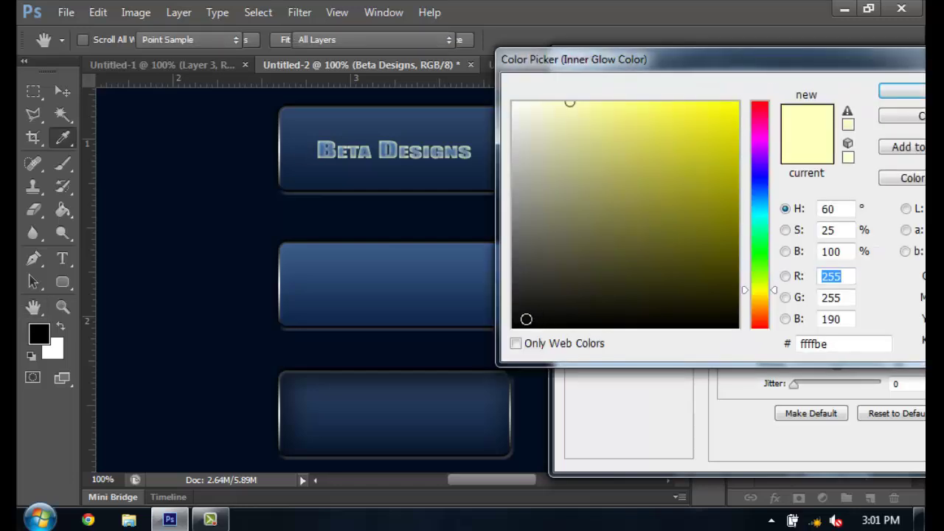
drag(526, 319, 480, 344)
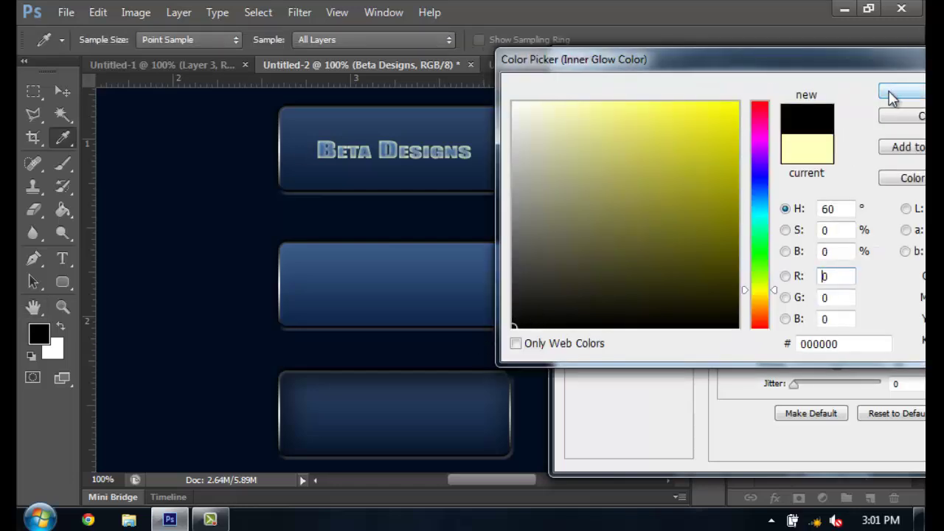
click(890, 93)
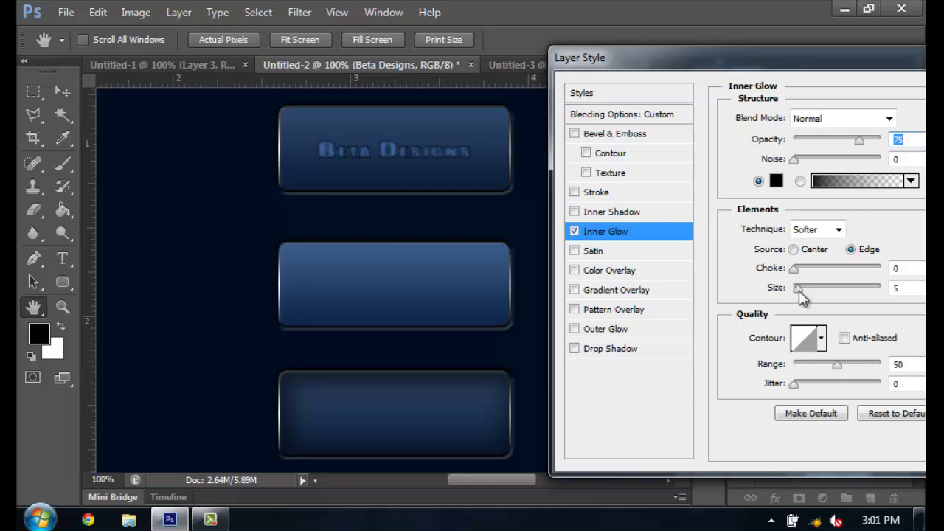
drag(798, 288, 795, 287)
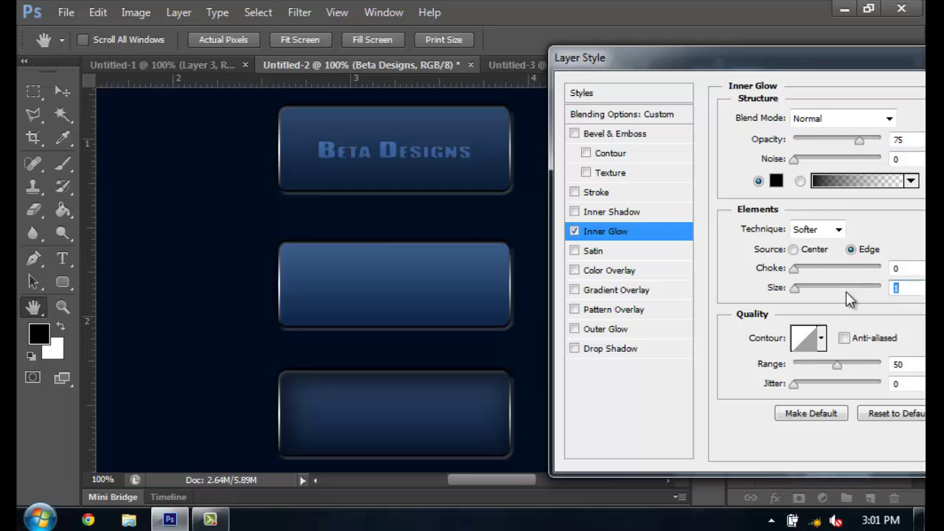
text(2)
drag(840, 147, 833, 148)
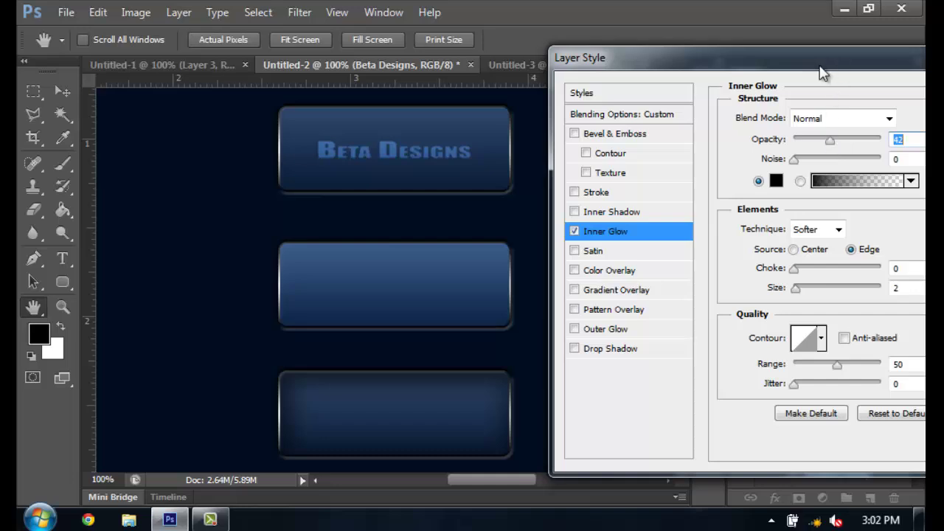
drag(822, 70, 590, 73)
click(810, 96)
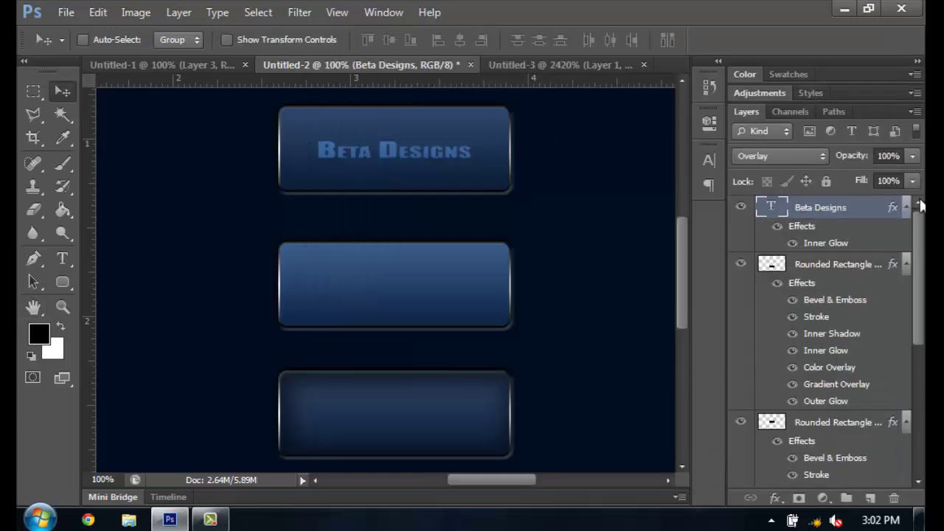
Place a duplicated Beta Designs label on the middle button, doubled for extra brightness.
key(ctrl+j)
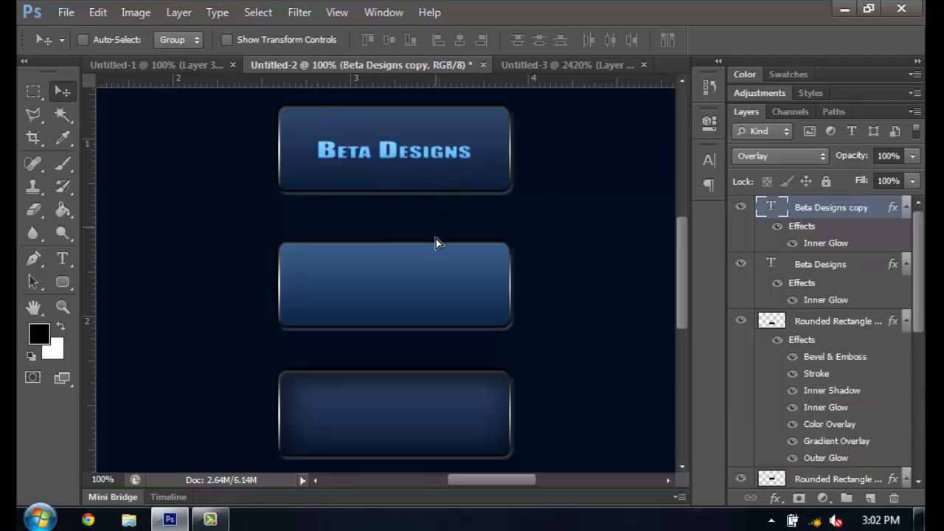
drag(434, 243, 426, 293)
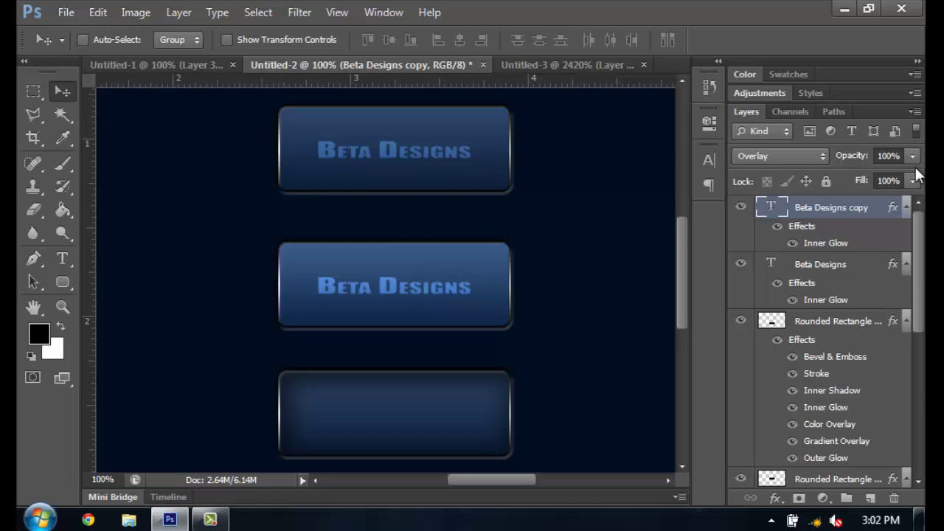
key(ctrl+j)
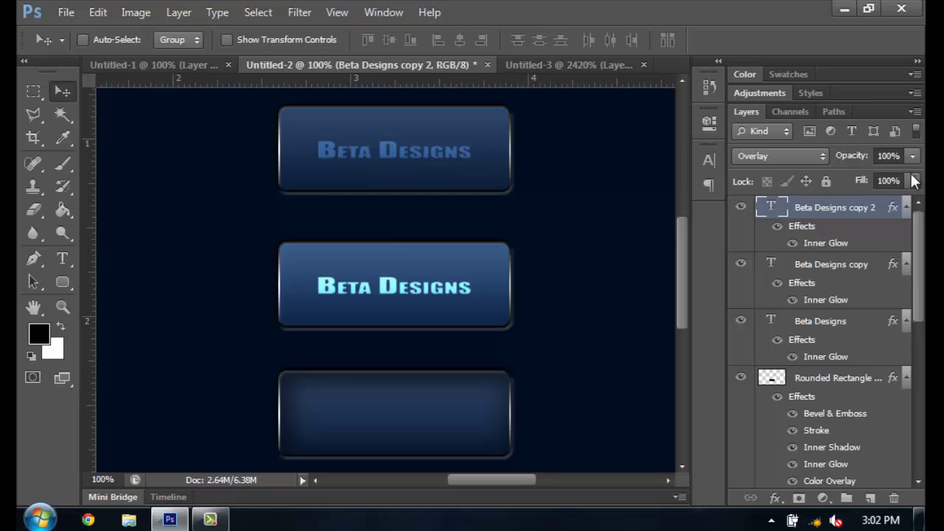
Move another label copy onto the bottom button and stack two more duplicates to brighten it.
key(ctrl+j)
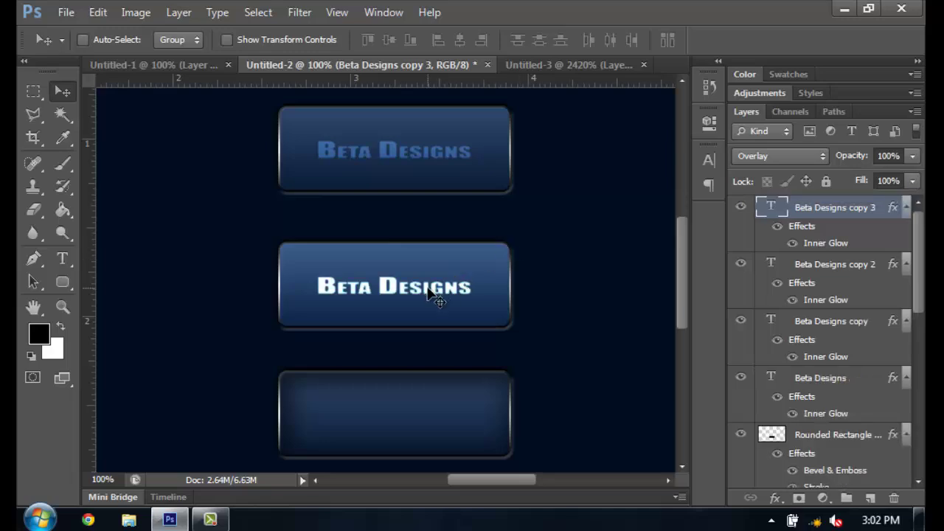
drag(433, 326, 432, 420)
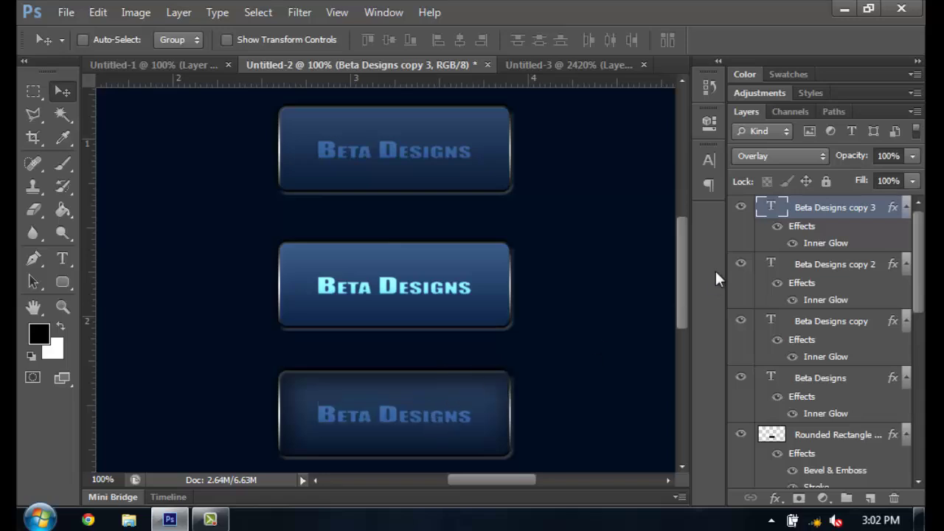
key(ctrl+j)
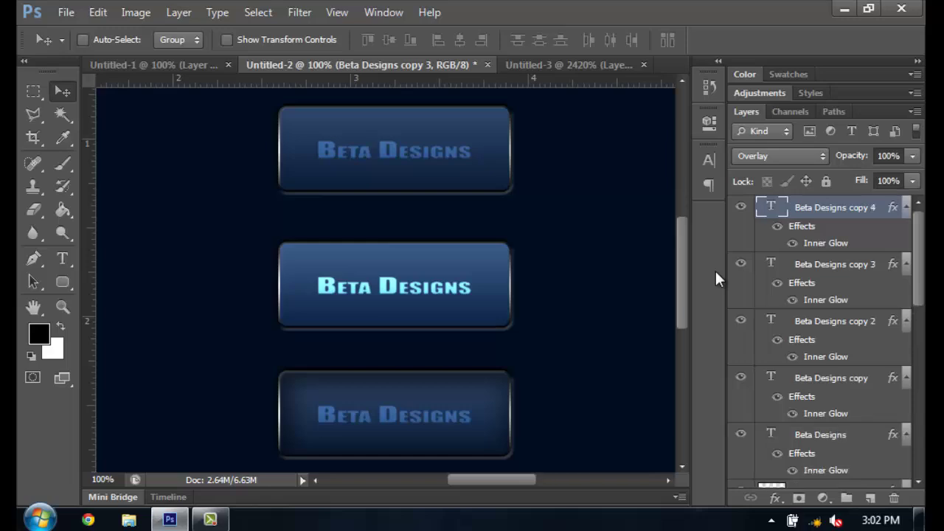
key(ctrl+j)
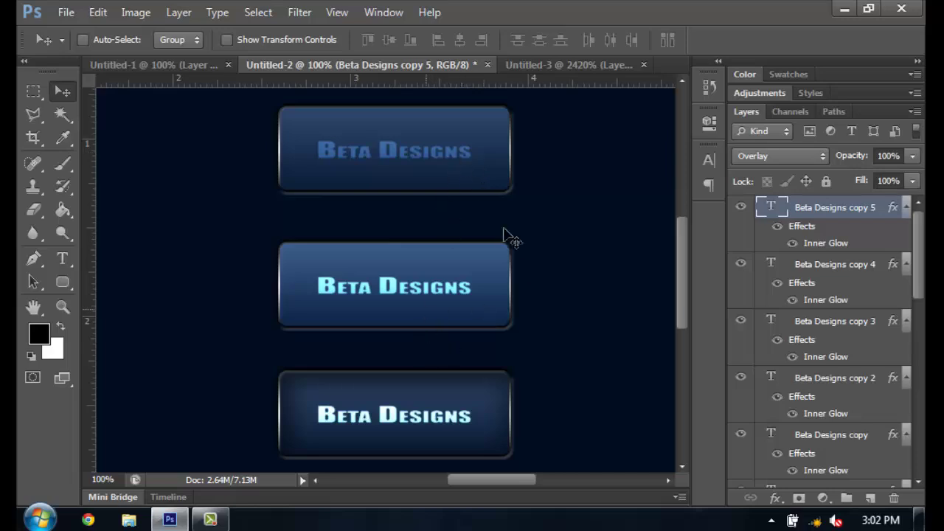
scroll(497, 205, down, 4)
scroll(496, 208, up, 3)
scroll(495, 209, up, 6)
scroll(495, 209, down, 3)
scroll(497, 207, down, 4)
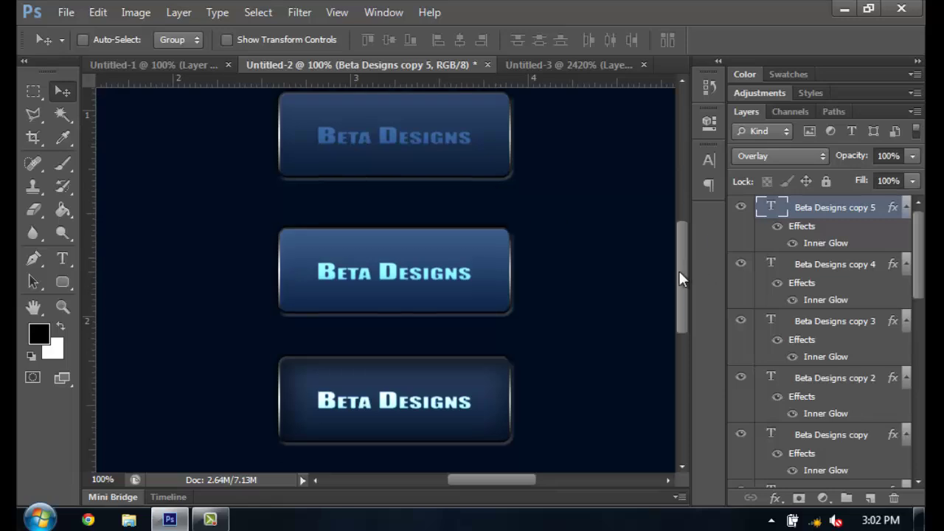
scroll(681, 295, down, 2)
scroll(682, 222, up, 7)
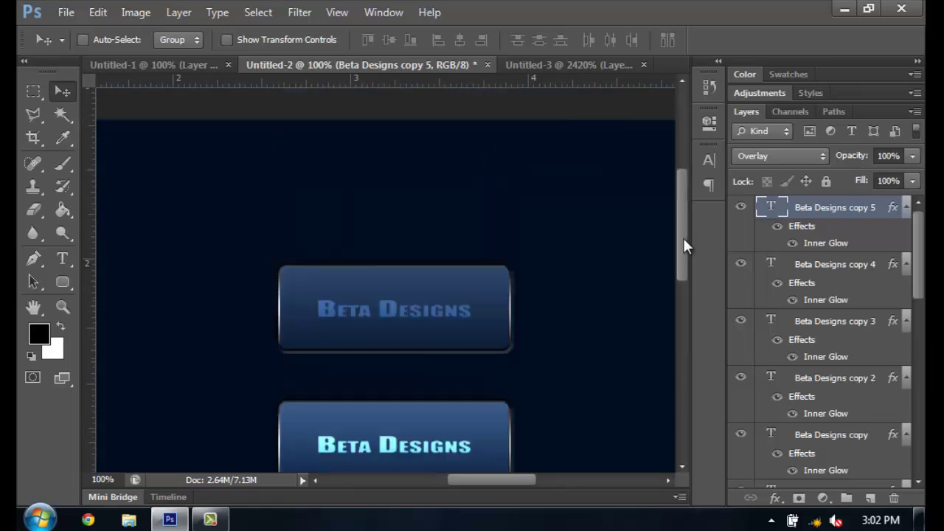
scroll(684, 251, down, 6)
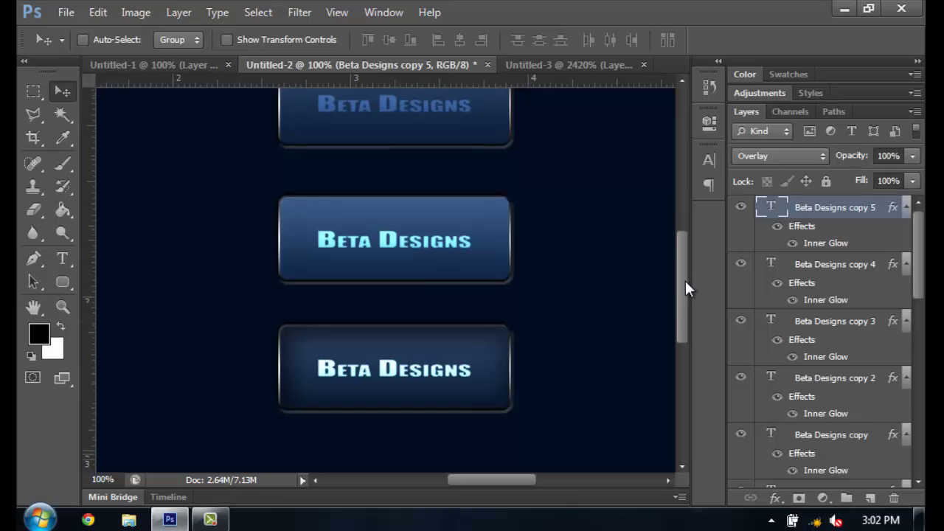
scroll(694, 266, up, 3)
scroll(686, 281, down, 4)
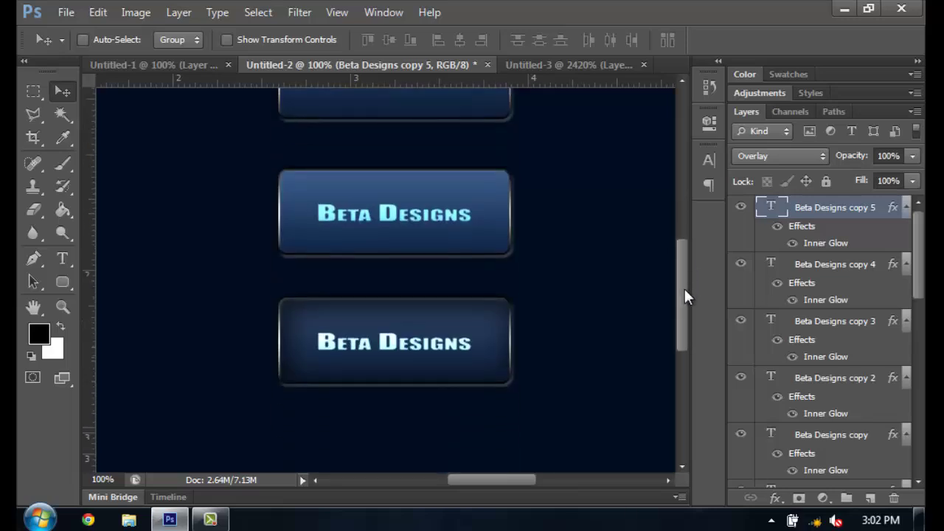
scroll(685, 288, up, 2)
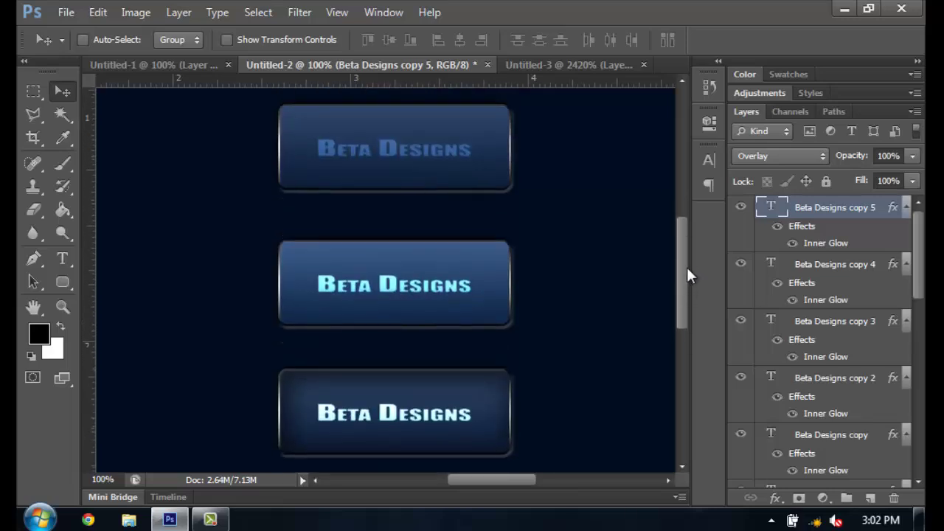
scroll(687, 267, down, 1)
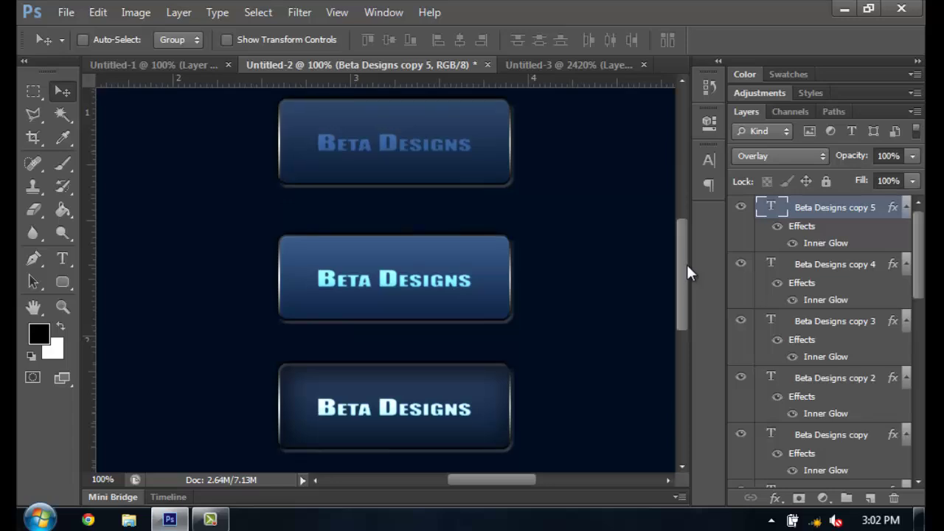
scroll(687, 263, up, 1)
scroll(687, 267, down, 1)
scroll(687, 267, up, 1)
scroll(688, 263, down, 1)
scroll(694, 263, up, 1)
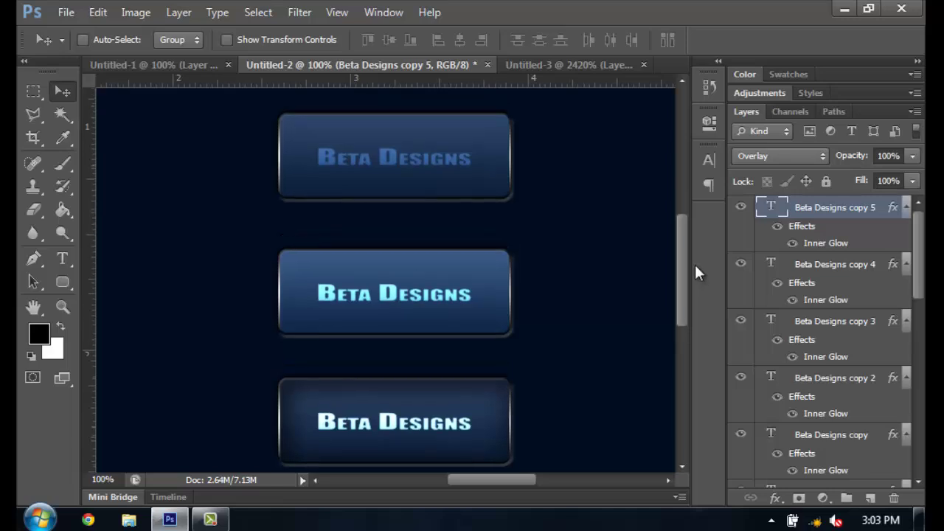
scroll(696, 267, down, 1)
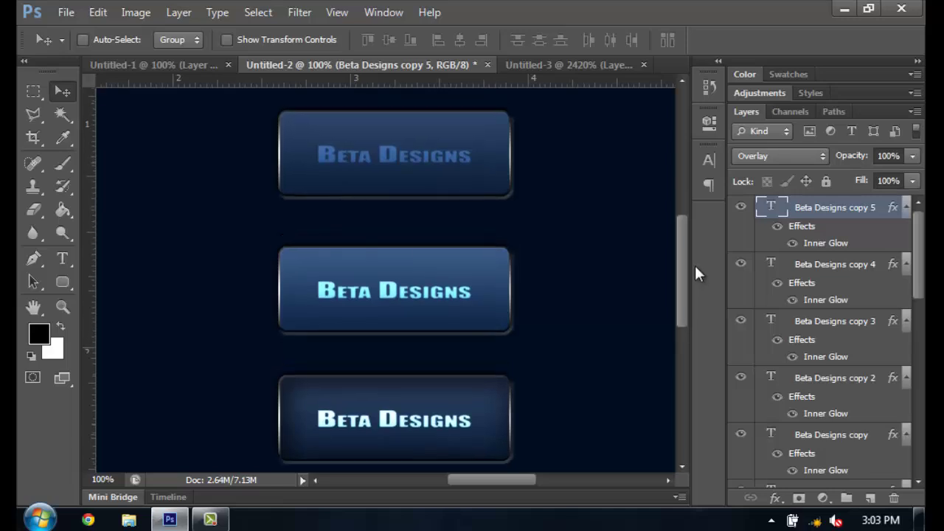